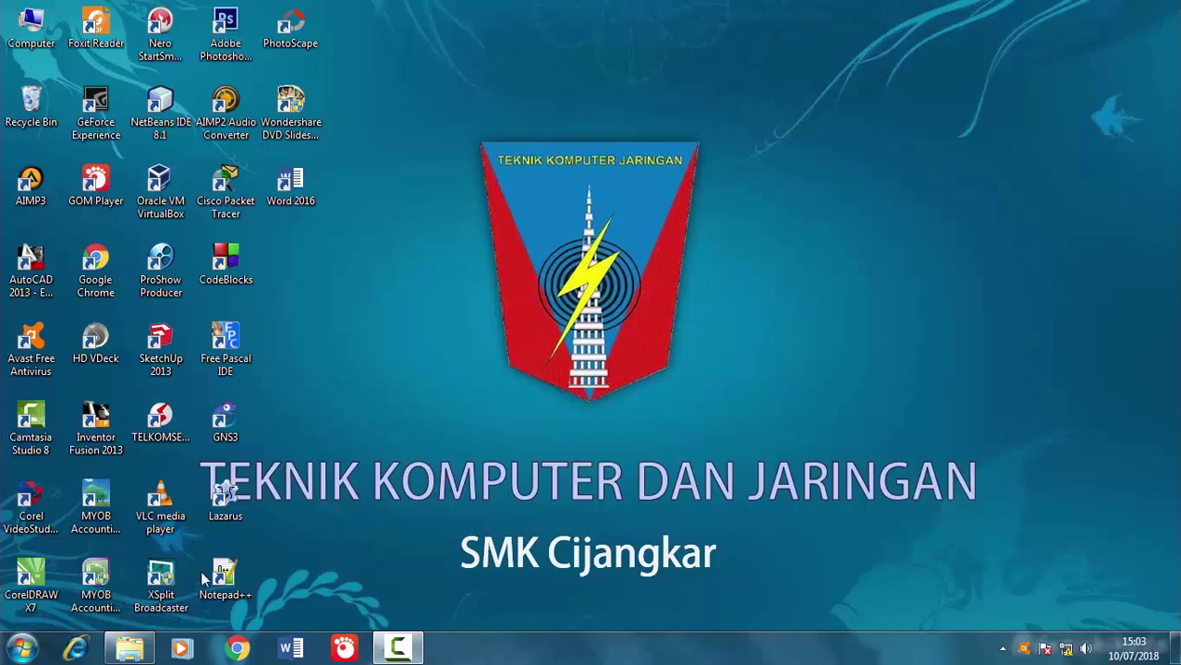
# Step: Bring up the Downloads folder that holds the two SQL Server 2014 installers
pyautogui.click(129, 648)
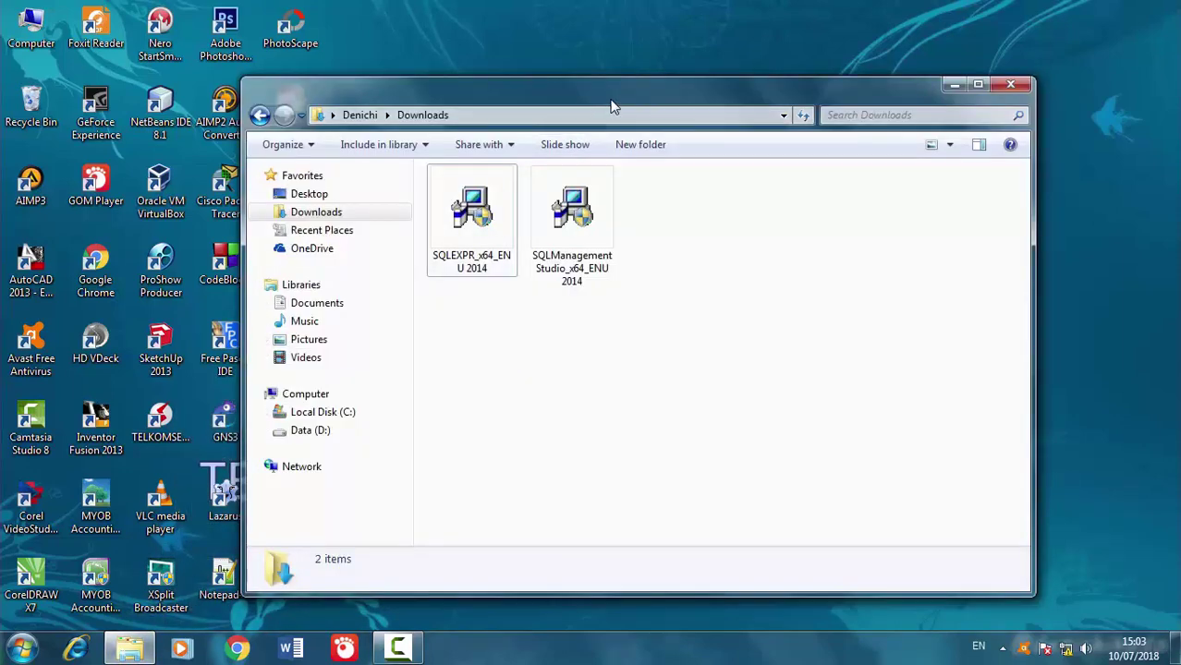
pyautogui.moveTo(610, 105); pyautogui.dragTo(604, 108)
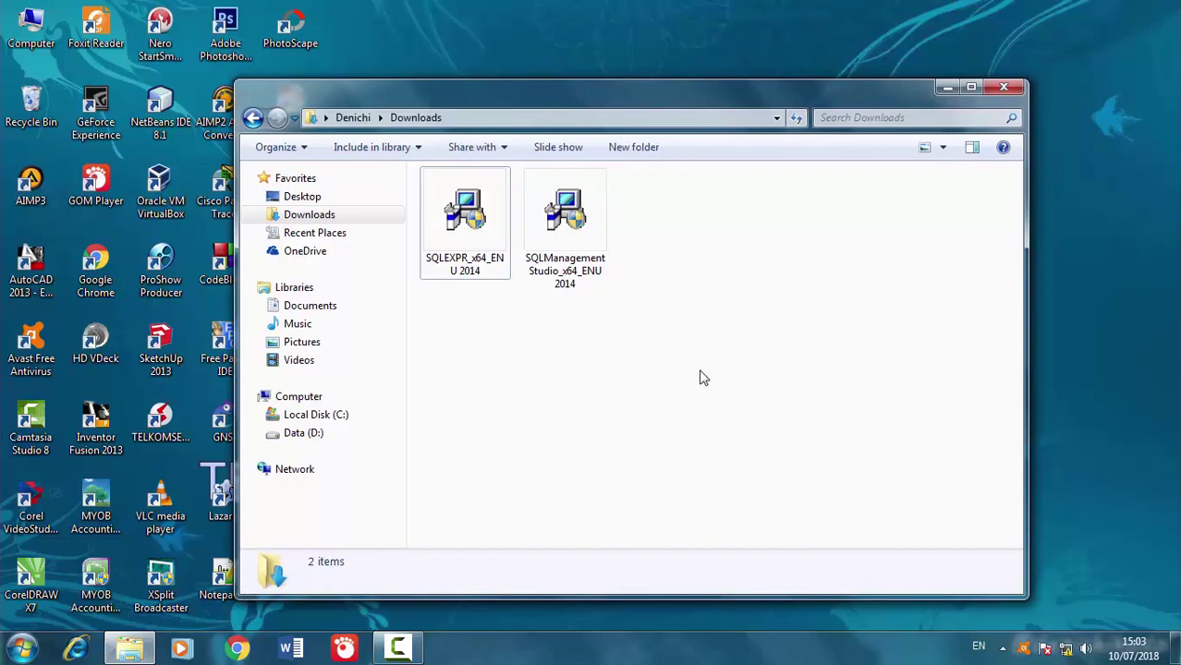
pyautogui.moveTo(580, 89); pyautogui.dragTo(555, 86)
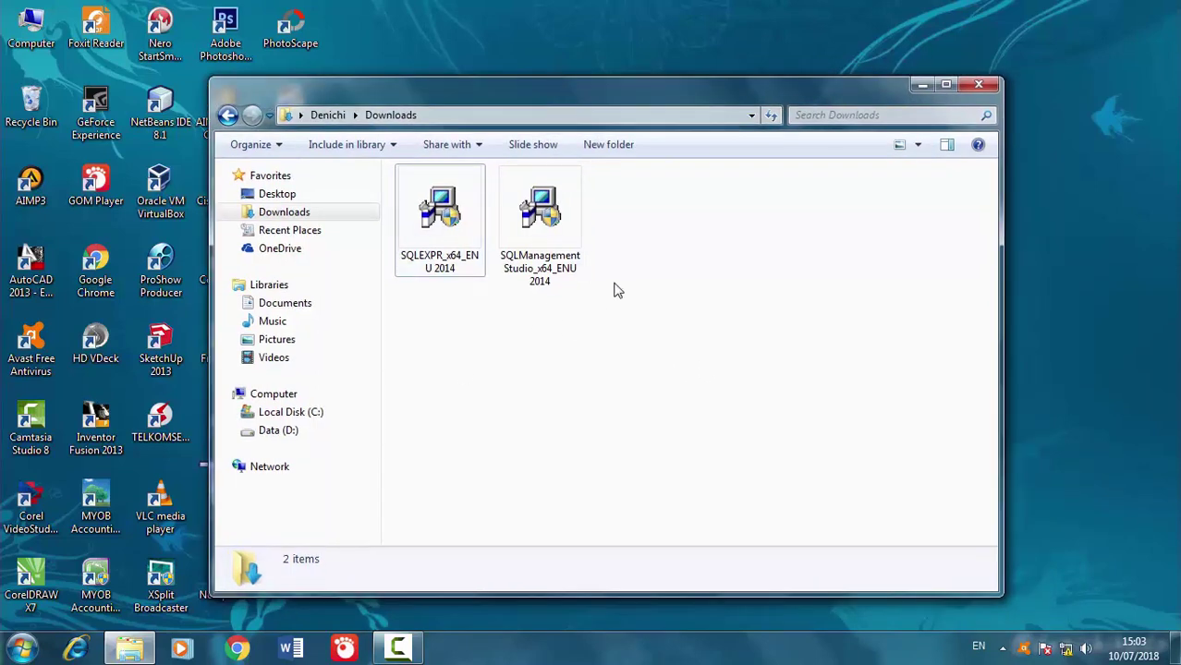
pyautogui.rightClick(663, 263)
pyautogui.click(707, 324)
pyautogui.rightClick(673, 216)
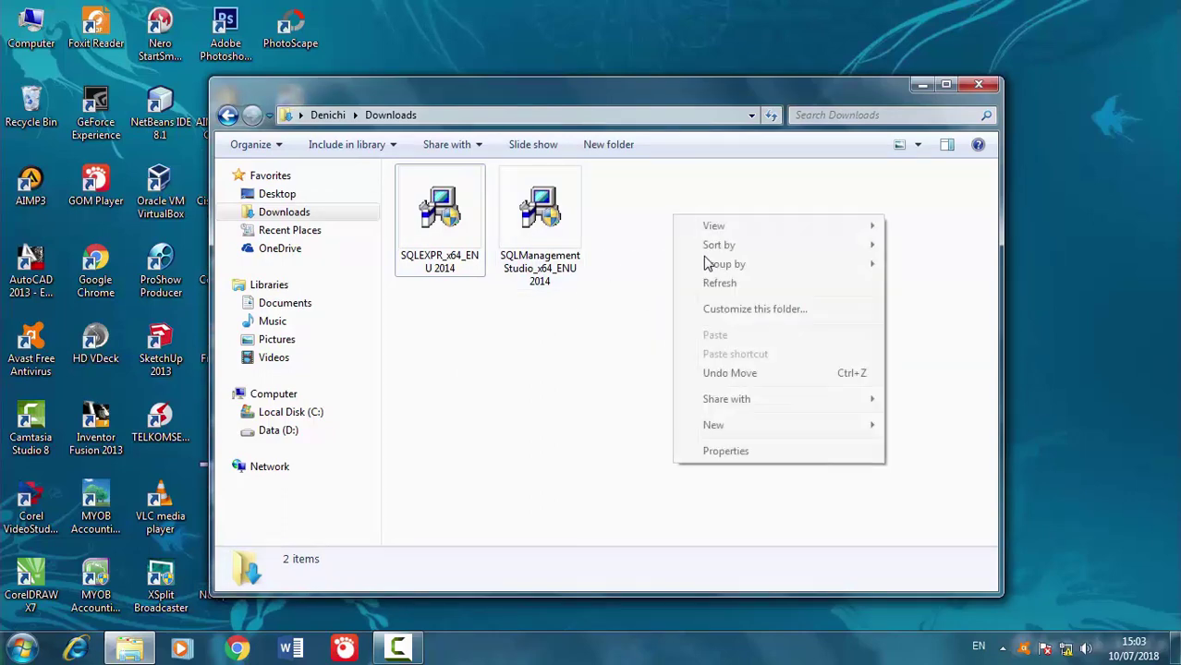
pyautogui.click(721, 281)
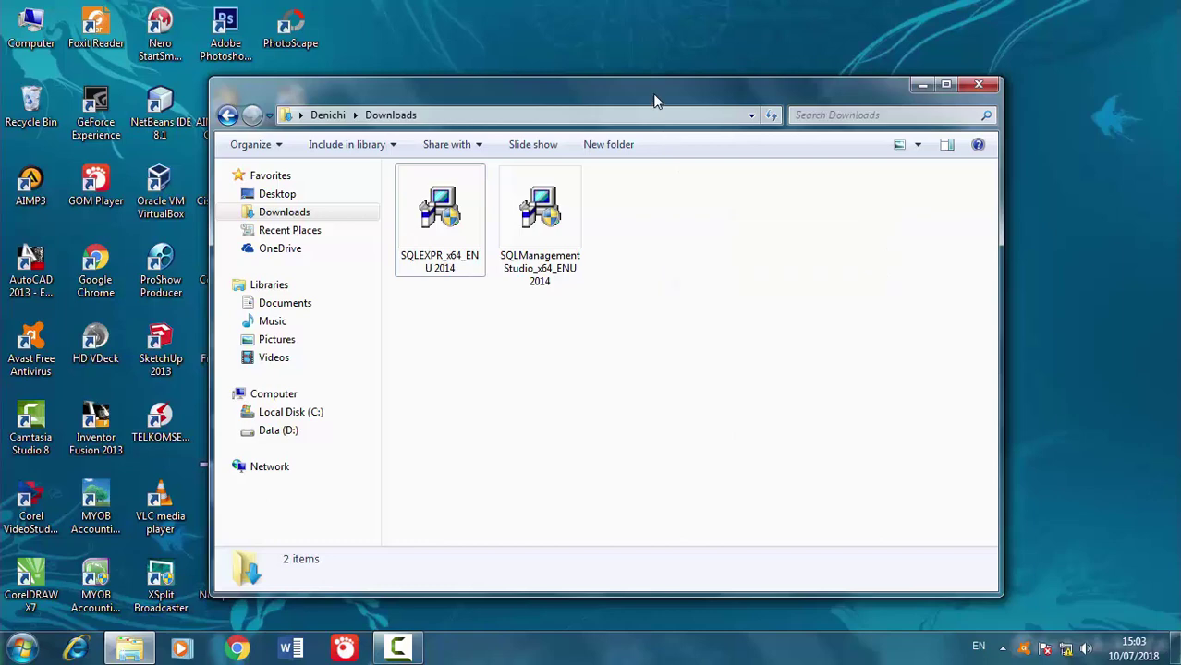
pyautogui.moveTo(655, 92); pyautogui.dragTo(655, 88)
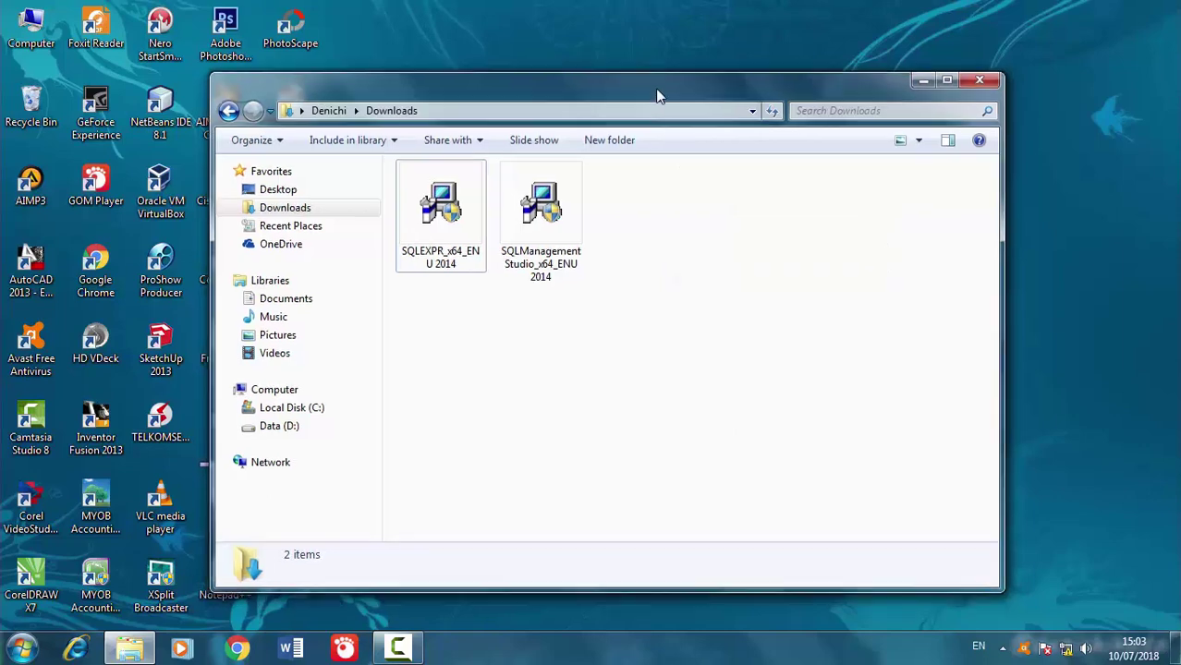
pyautogui.rightClick(645, 265)
pyautogui.click(693, 331)
pyautogui.moveTo(655, 96); pyautogui.dragTo(638, 107)
pyautogui.rightClick(695, 250)
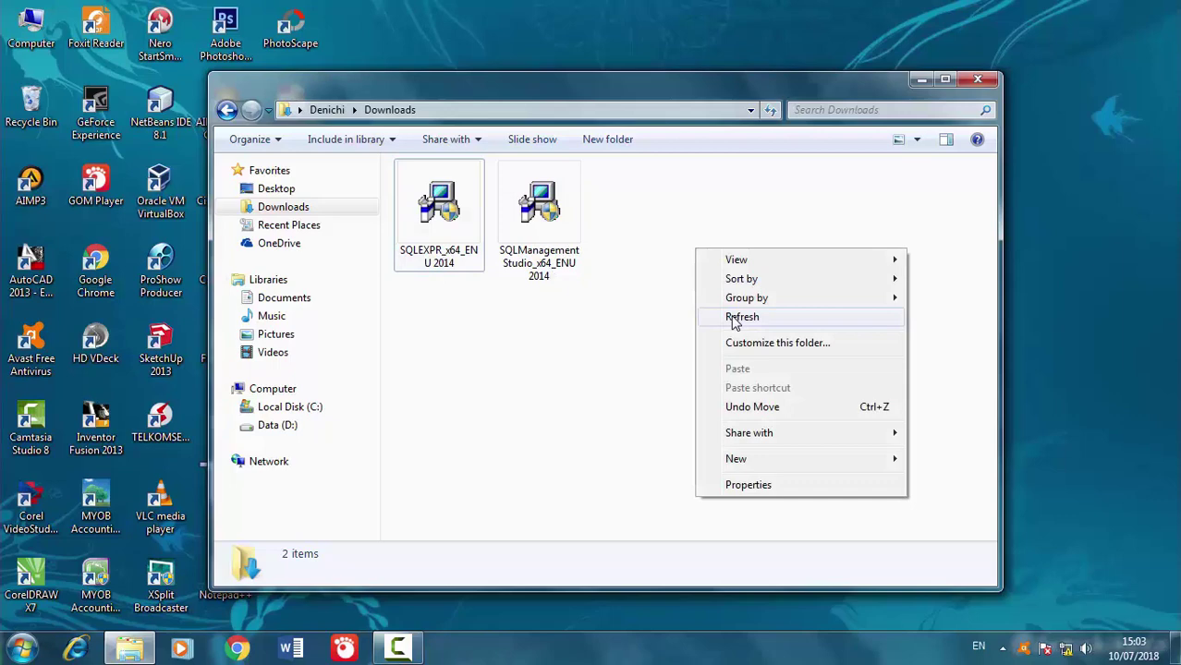
pyautogui.click(736, 319)
pyautogui.moveTo(583, 80)
pyautogui.mouseDown()
pyautogui.moveTo(596, 79)
pyautogui.moveTo(577, 82)
pyautogui.mouseUp()
pyautogui.rightClick(669, 231)
pyautogui.click(711, 299)
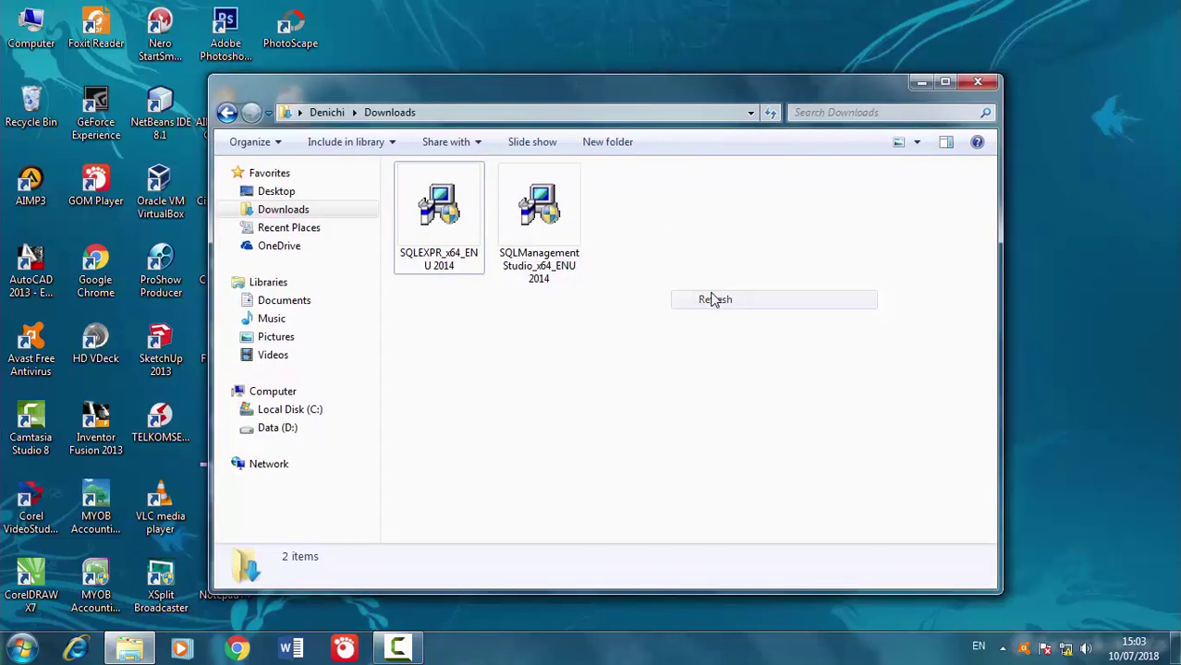
pyautogui.rightClick(680, 238)
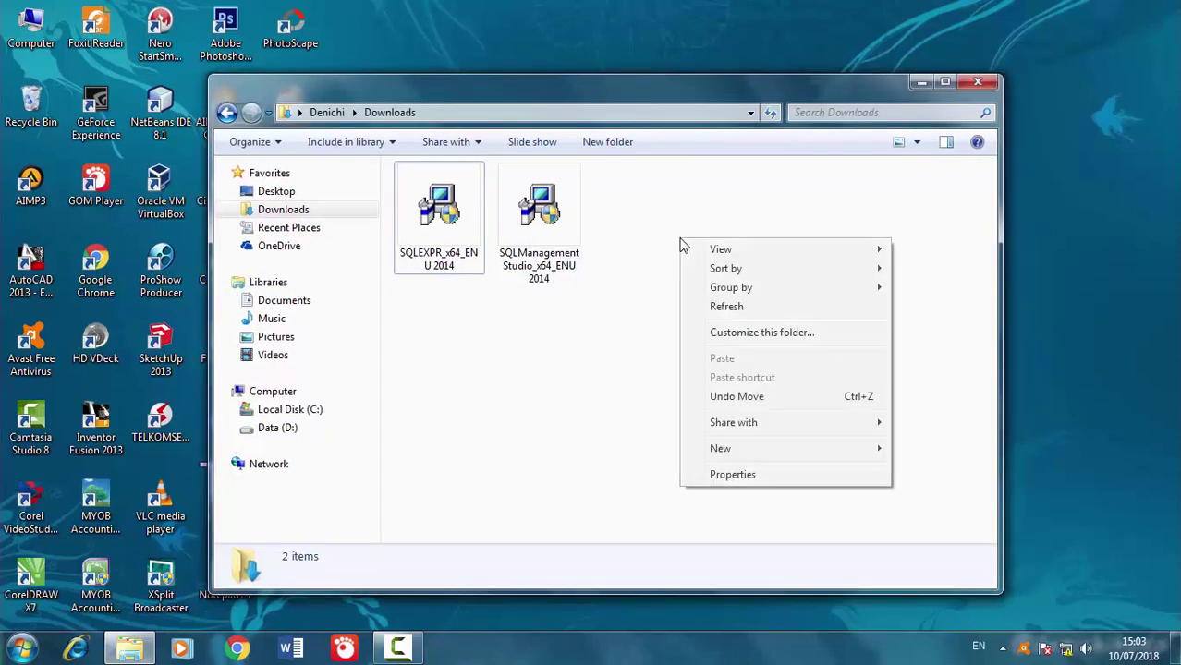
pyautogui.click(749, 312)
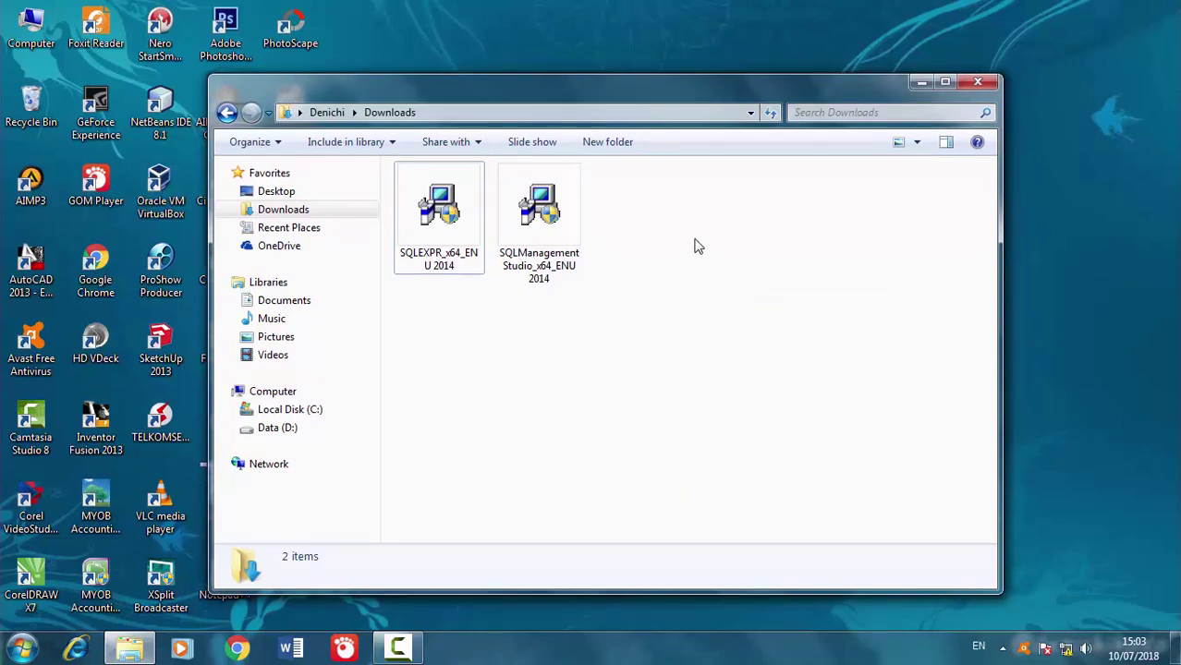
pyautogui.moveTo(523, 79); pyautogui.dragTo(542, 81)
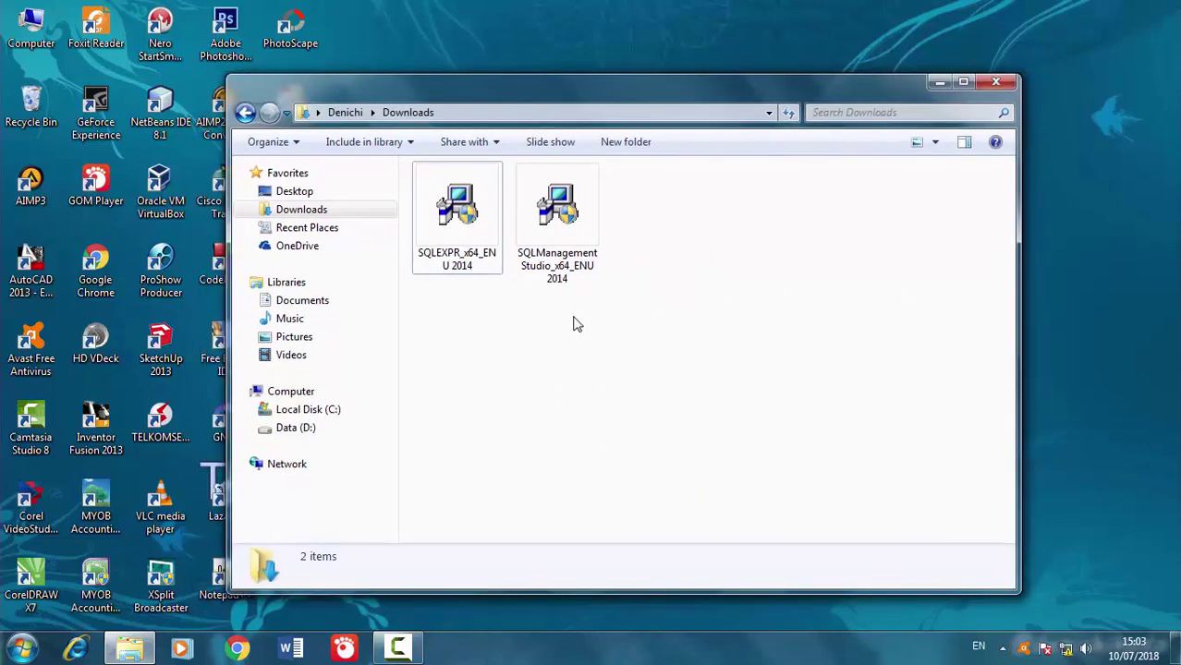
# Step: Examine the file details of the SQLEXPR_x64_ENU 2014 and SQLManagementStudio_x64_ENU 2014 installers
pyautogui.click(453, 211)
pyautogui.click(533, 226)
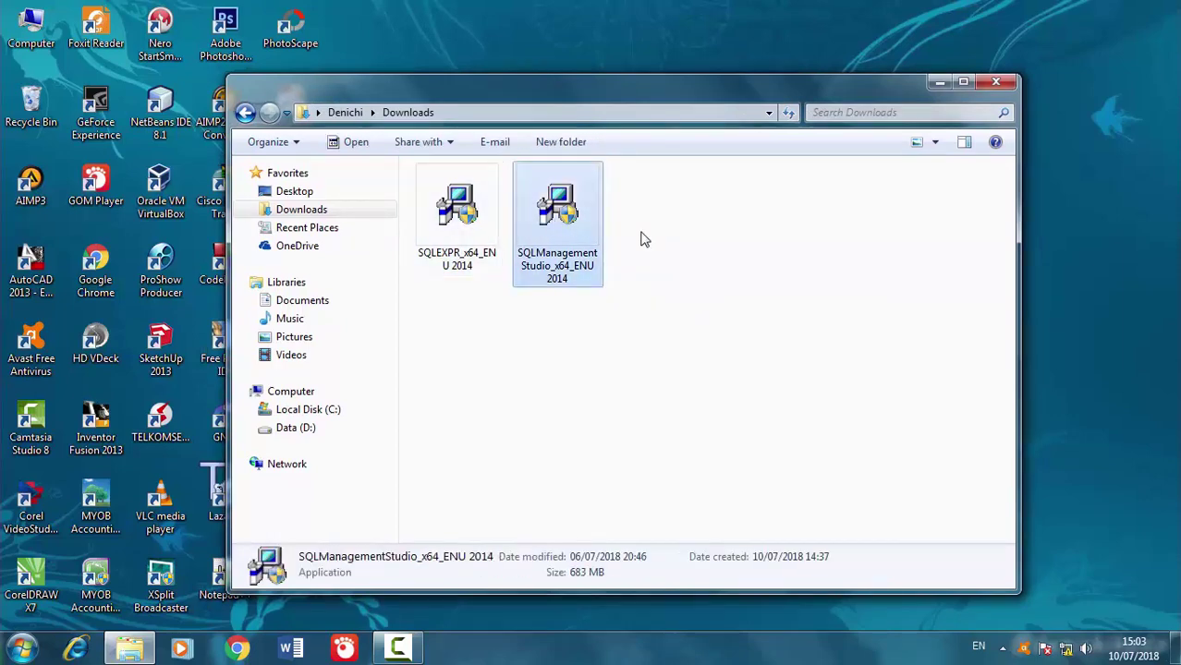
pyautogui.click(489, 296)
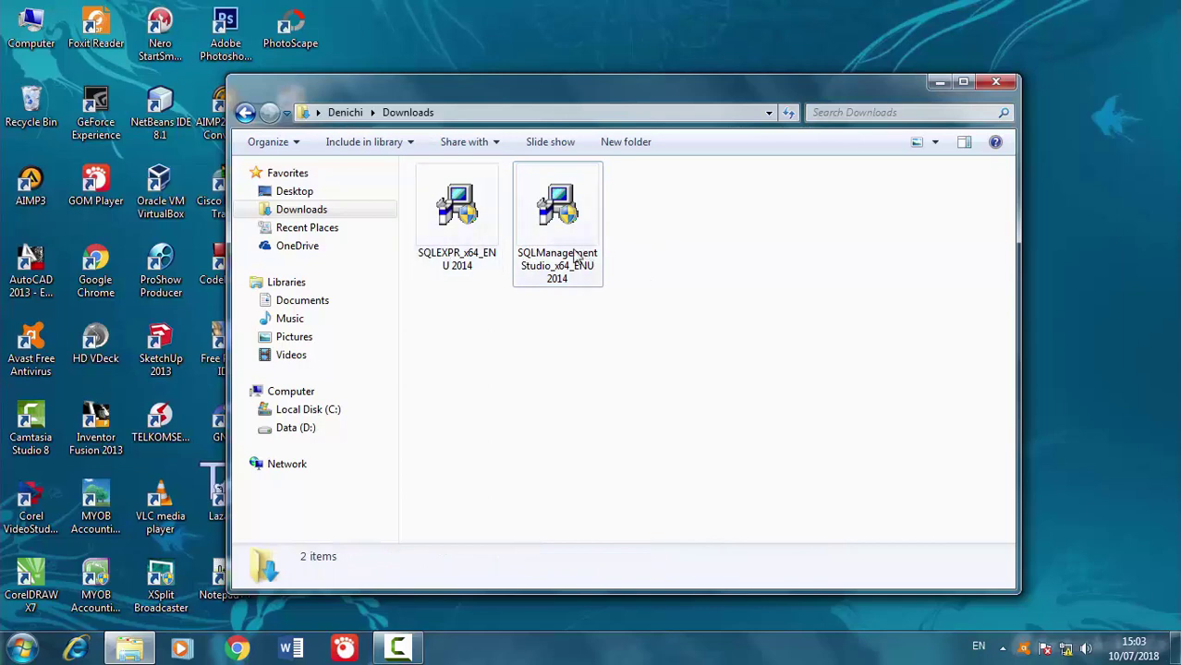
pyautogui.click(461, 226)
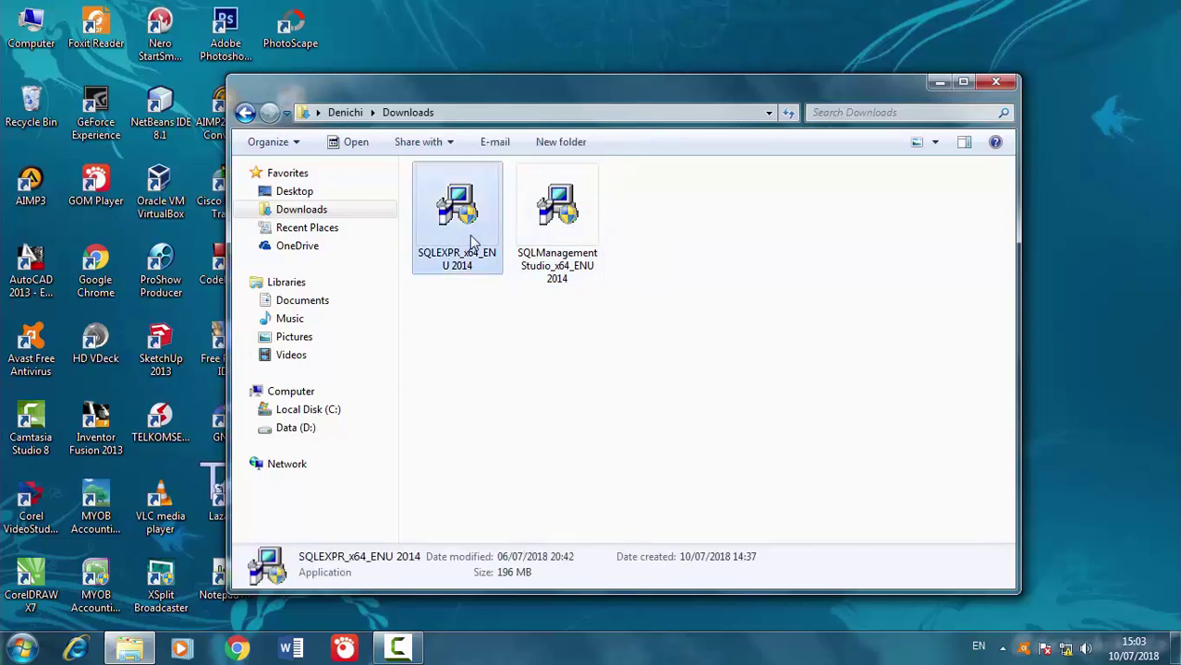
pyautogui.moveTo(487, 102)
pyautogui.mouseDown()
pyautogui.moveTo(492, 113)
pyautogui.moveTo(486, 105)
pyautogui.mouseUp()
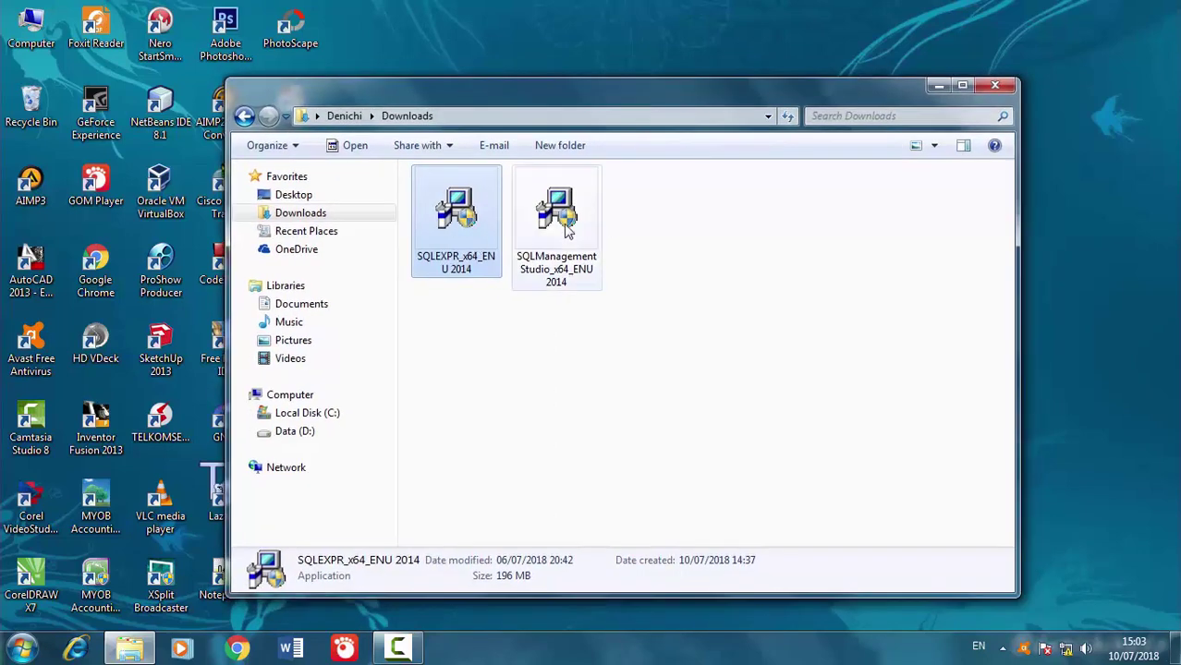
pyautogui.click(553, 263)
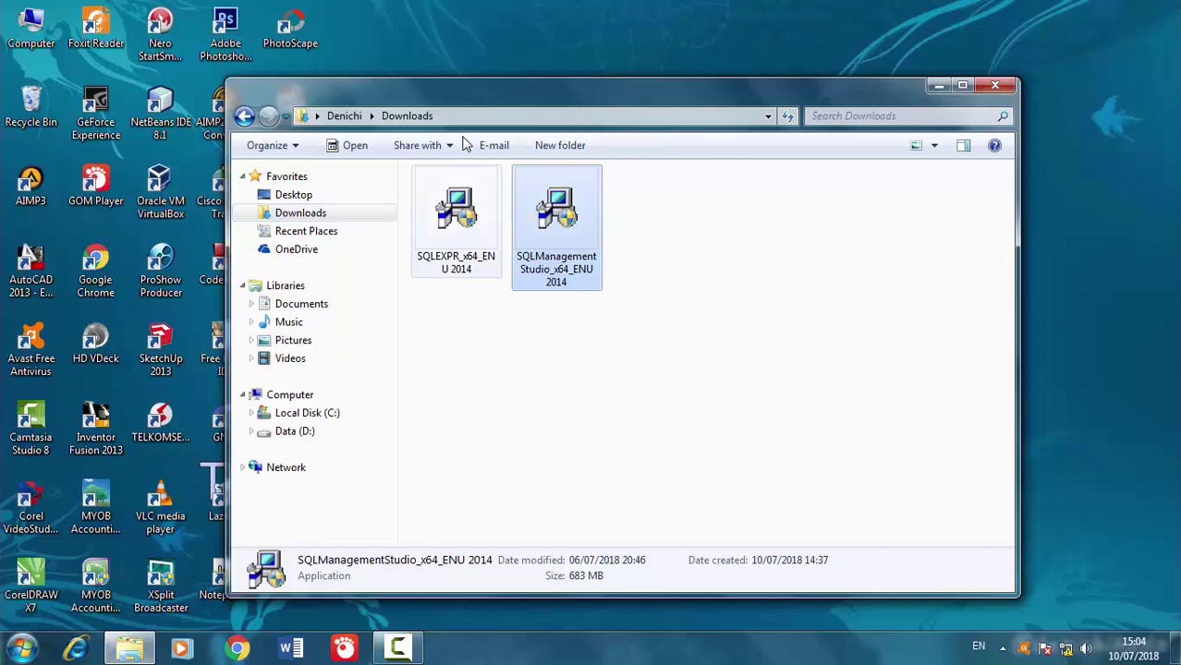
pyautogui.click(484, 224)
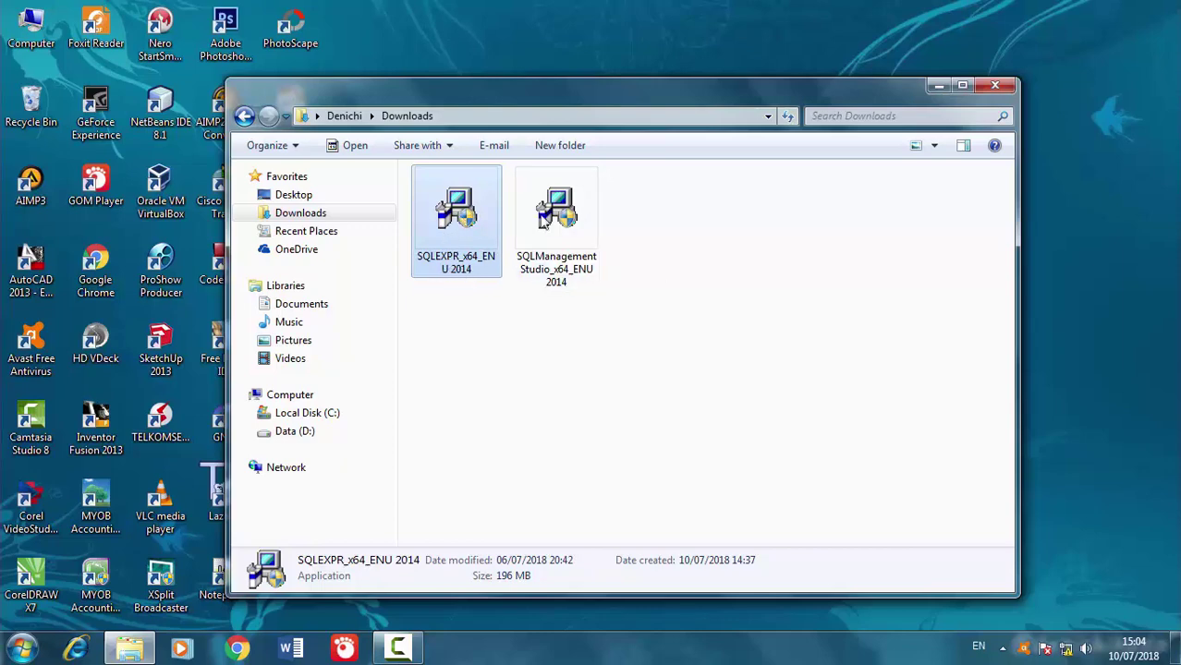
pyautogui.click(645, 357)
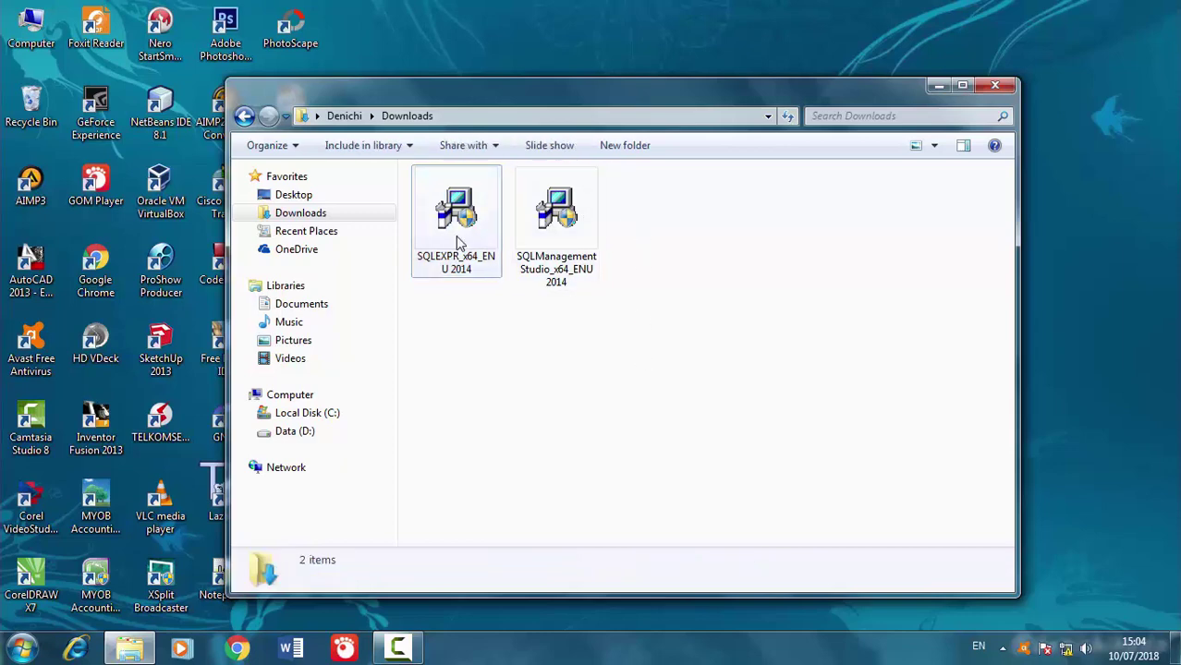
# Step: Run the SQLEXPR_x64_ENU 2014 installer and extract its files to the default SQLEXPR_x64_ENU 2014 folder in Downloads
pyautogui.doubleClick(457, 242)
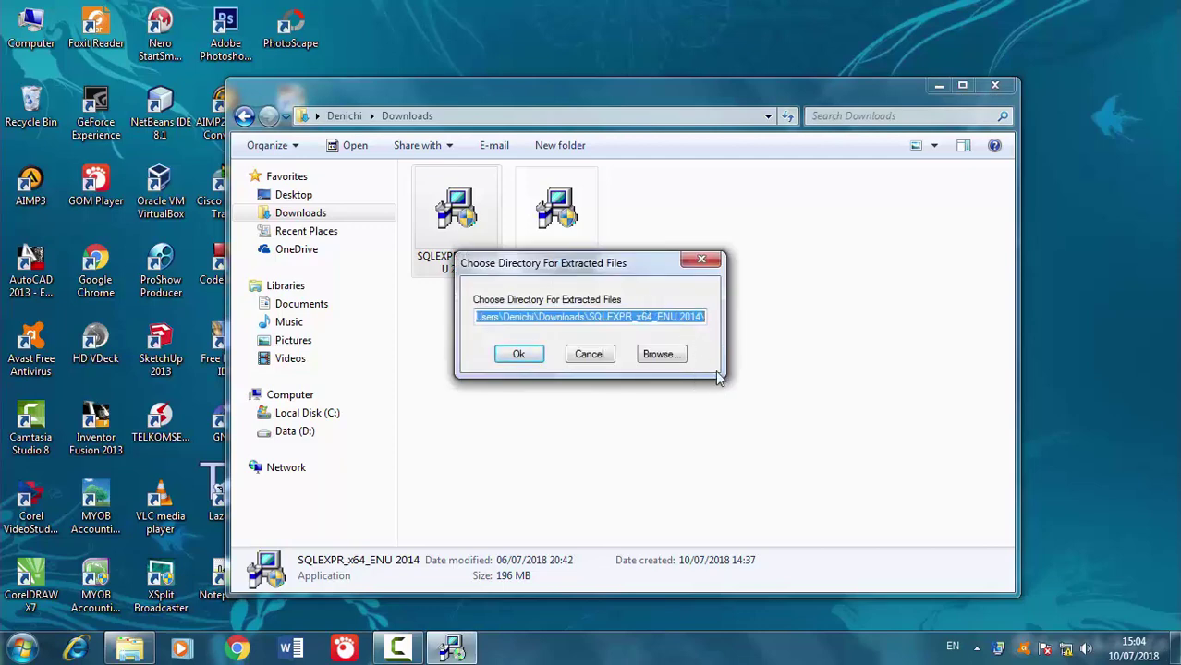
pyautogui.moveTo(673, 315); pyautogui.dragTo(417, 324)
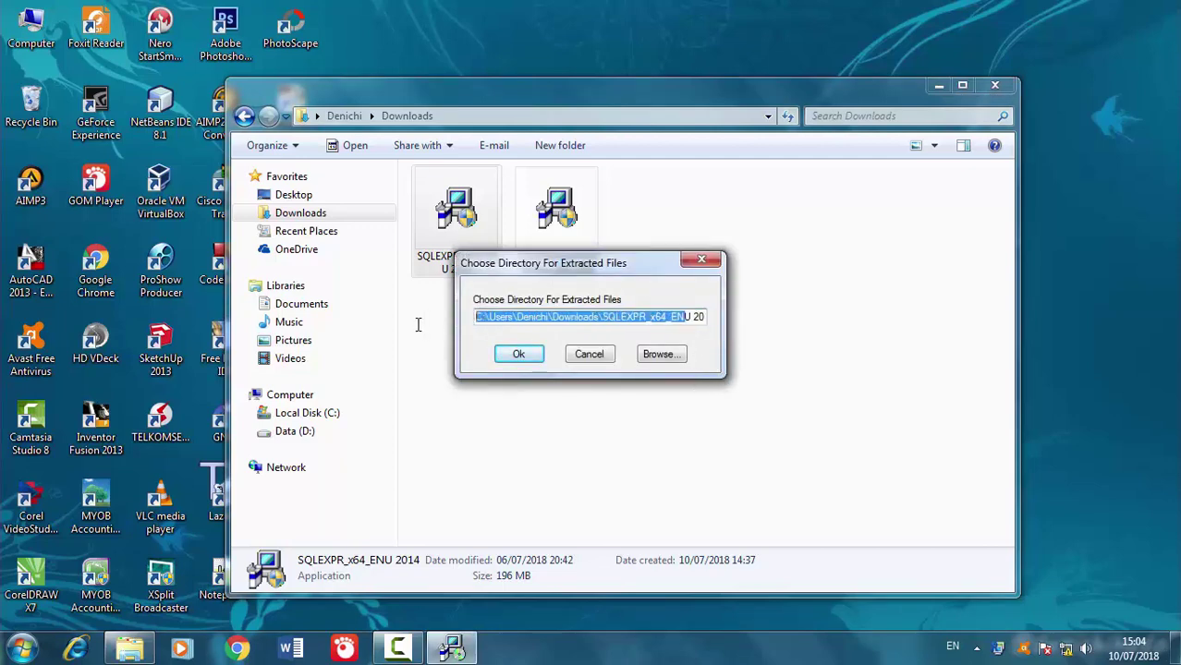
pyautogui.click(482, 317)
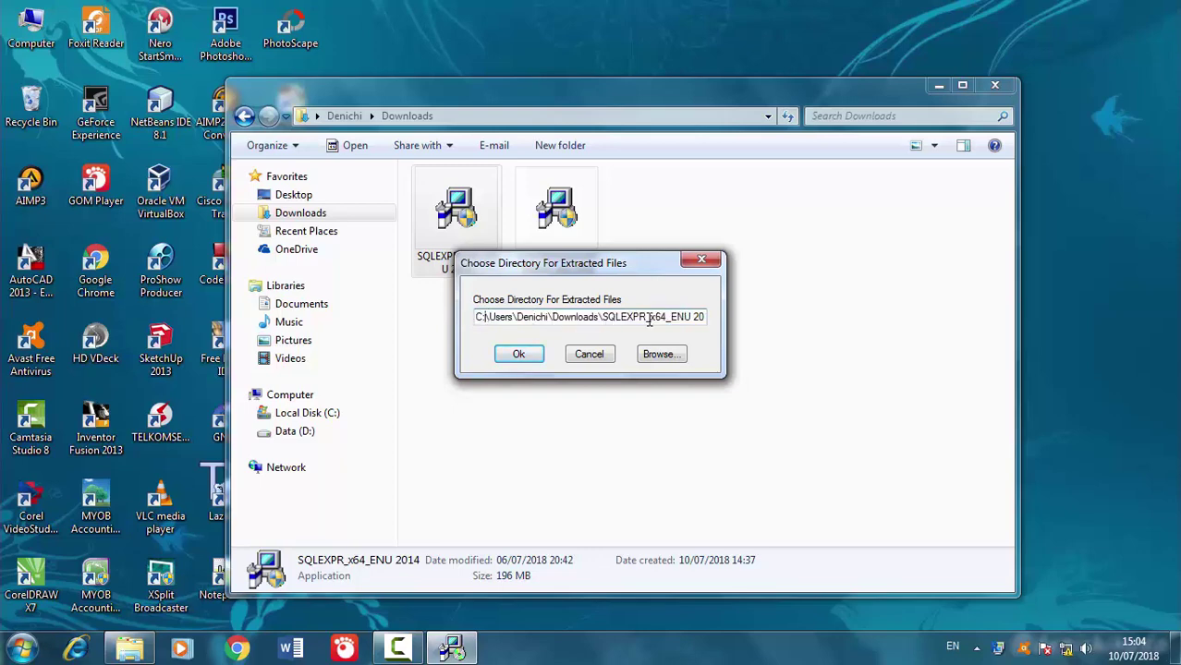
pyautogui.moveTo(520, 317); pyautogui.dragTo(755, 322)
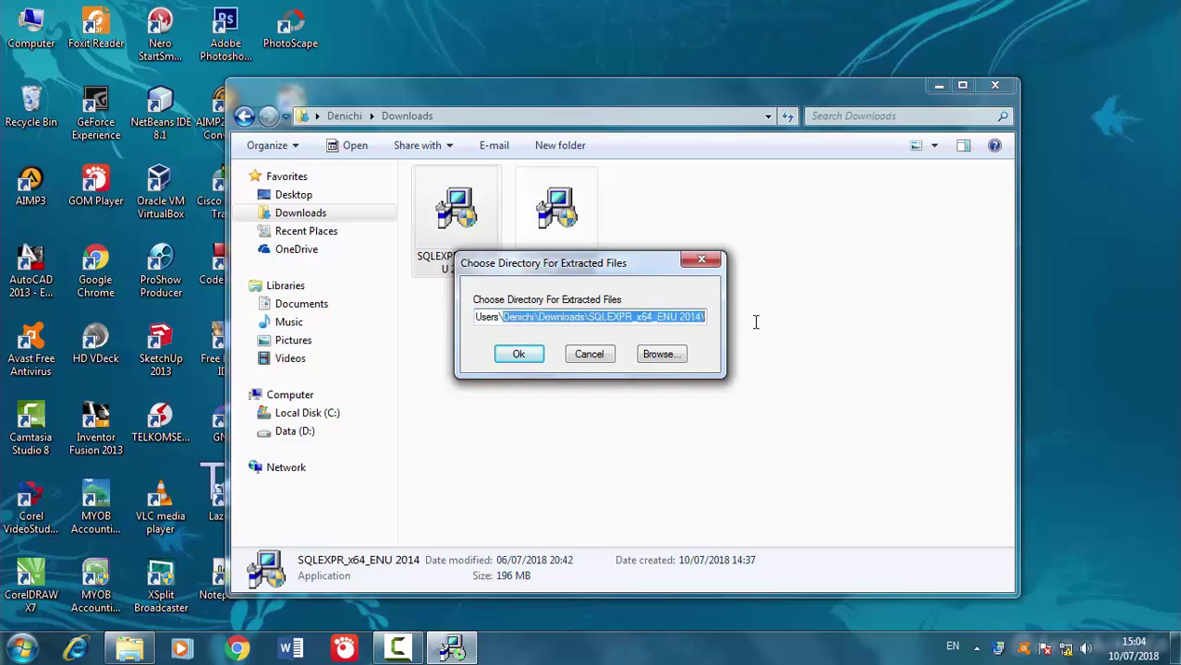
pyautogui.click(633, 317)
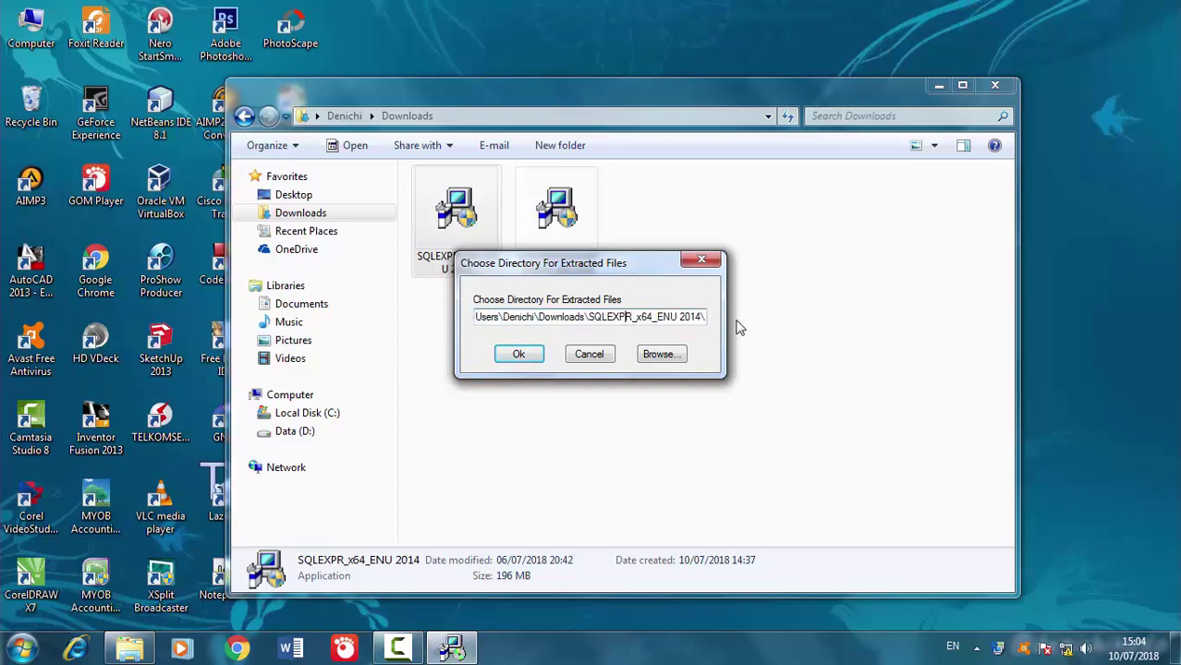
pyautogui.click(520, 355)
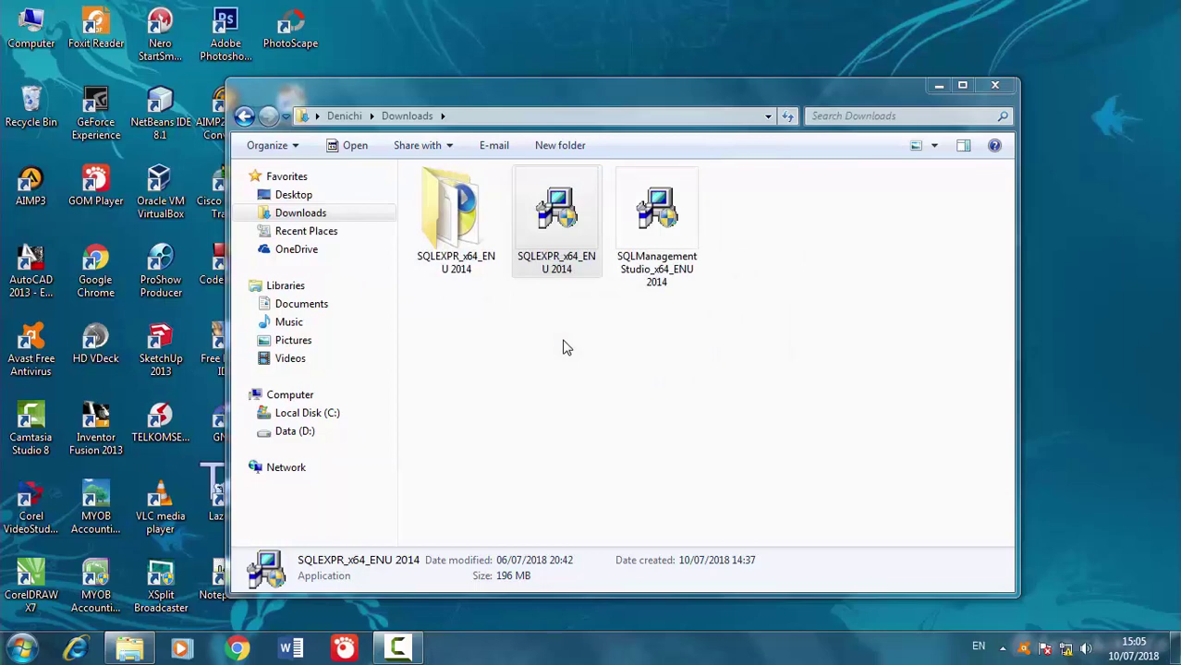
# Step: Open the extracted SQLEXPR_x64_ENU 2014 folder and launch the SETUP application
pyautogui.click(563, 344)
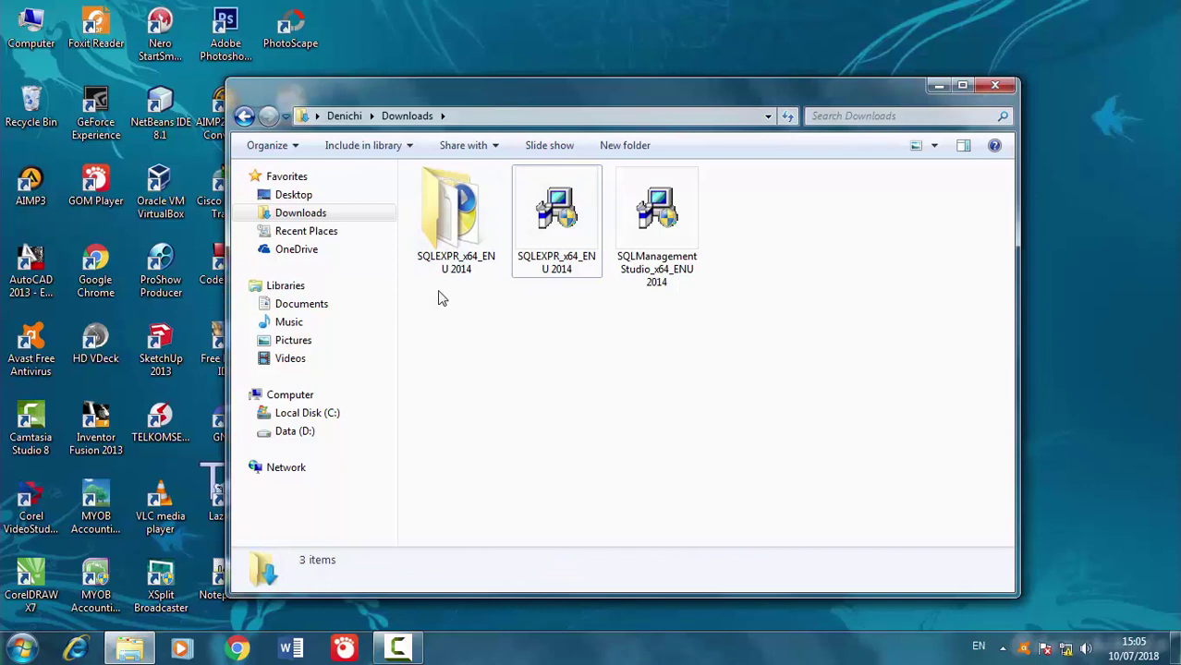
pyautogui.doubleClick(452, 217)
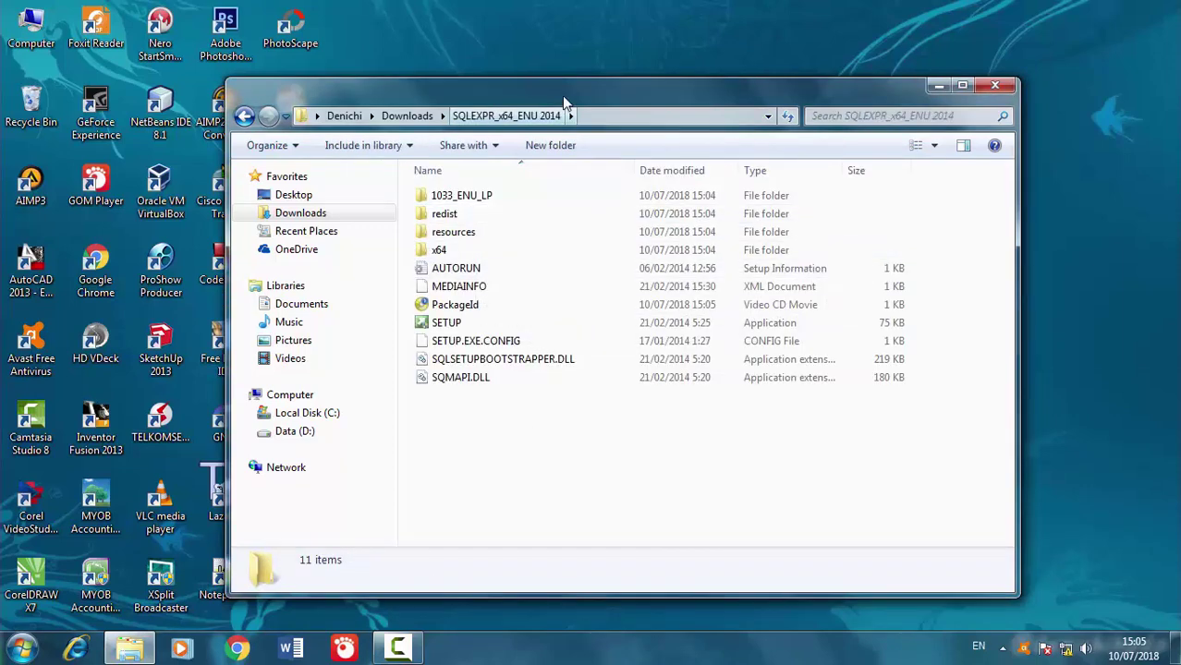
pyautogui.click(447, 325)
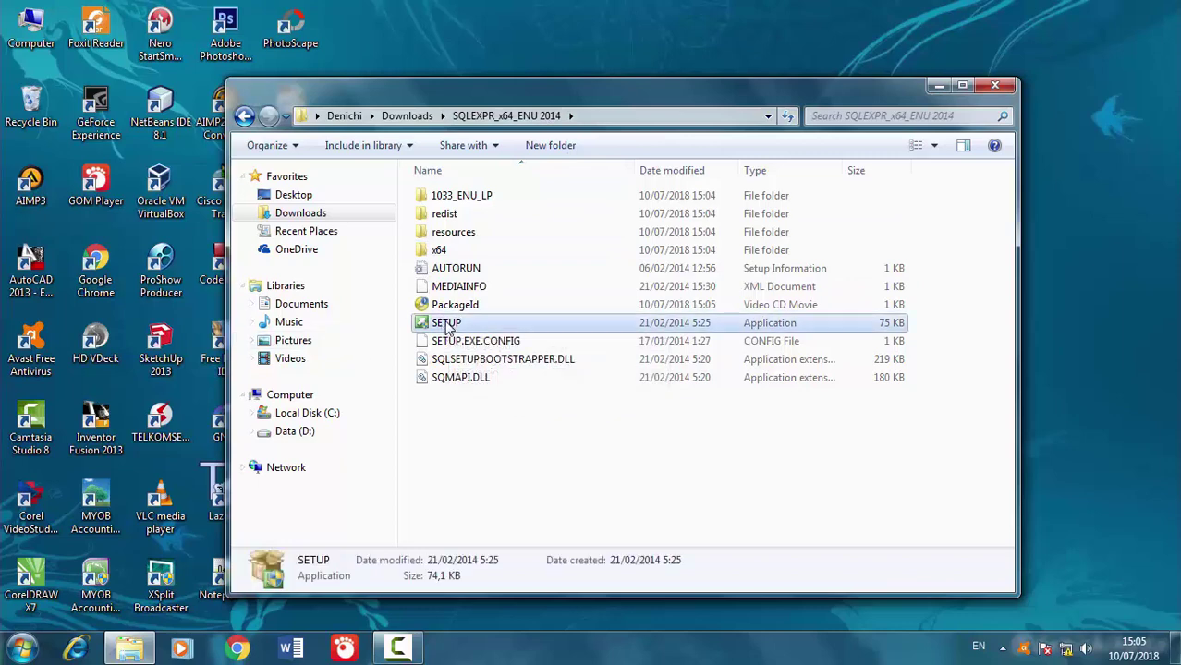
pyautogui.doubleClick(447, 325)
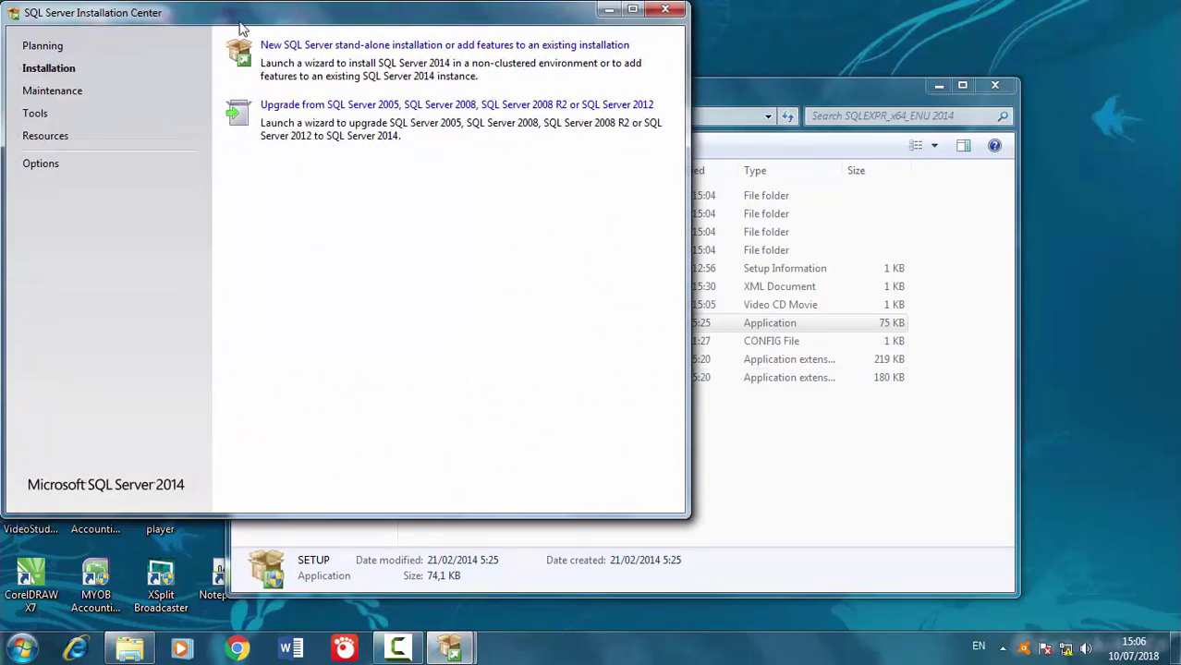
# Step: Close the duplicate SQL Server Installation Center window and move the remaining one toward the middle of the desktop
pyautogui.moveTo(239, 24); pyautogui.dragTo(317, 92)
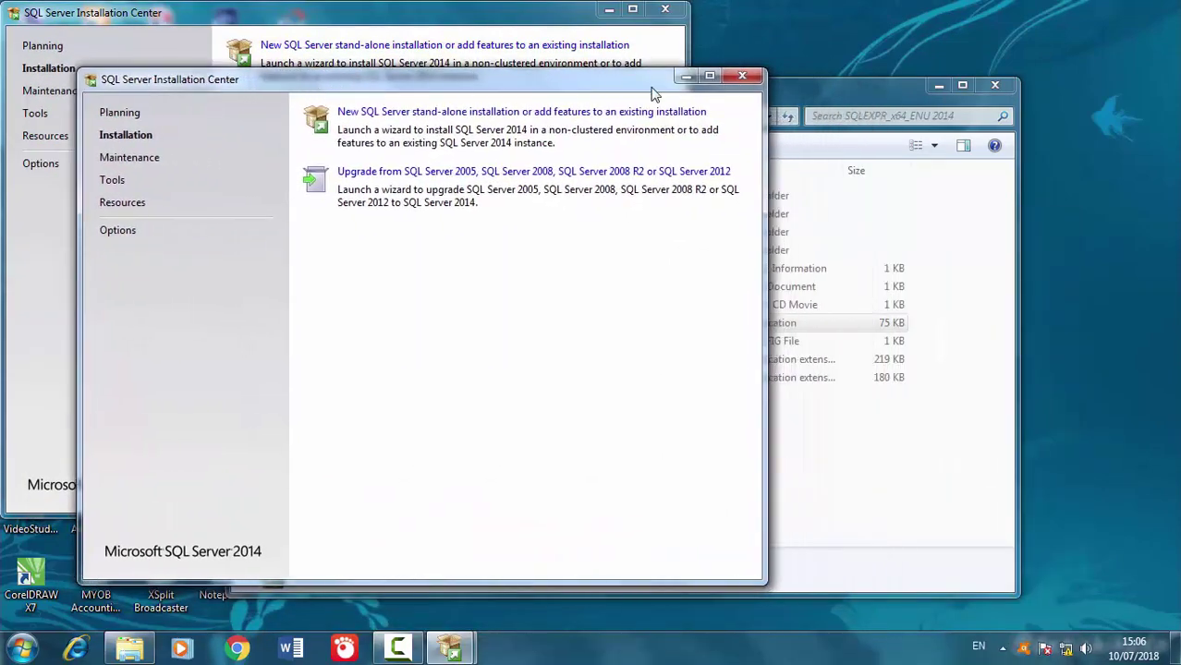
pyautogui.click(744, 75)
pyautogui.moveTo(430, 23); pyautogui.dragTo(610, 100)
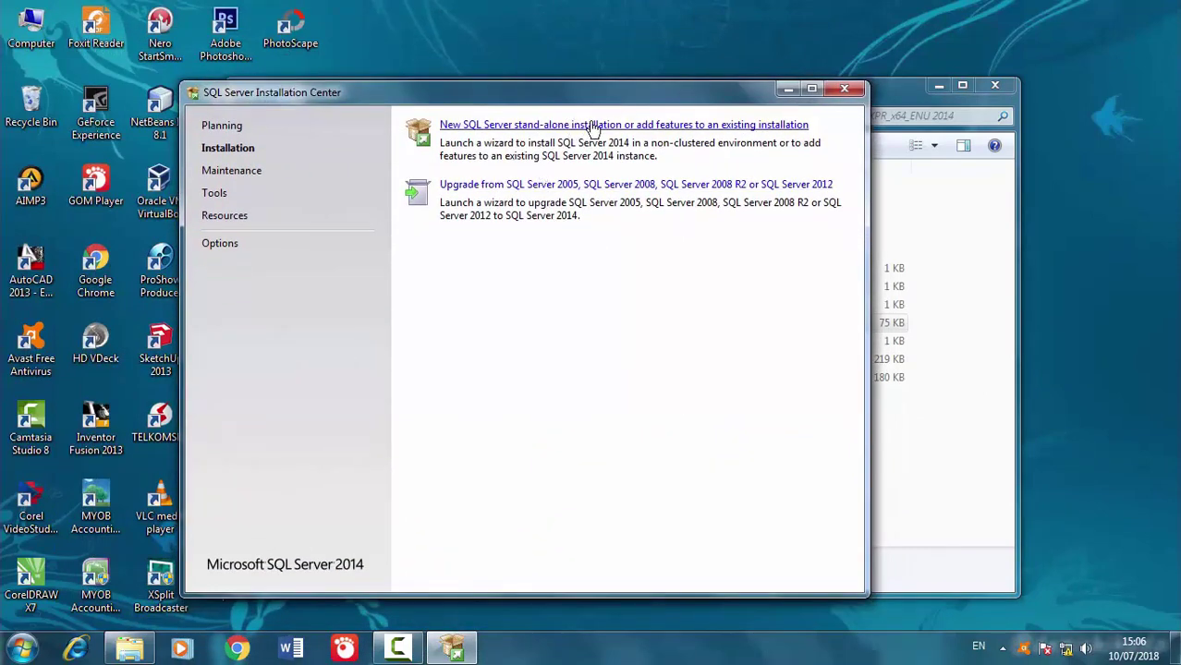
# Step: Start a new SQL Server stand-alone installation from the Installation Center
pyautogui.moveTo(610, 103); pyautogui.dragTo(664, 113)
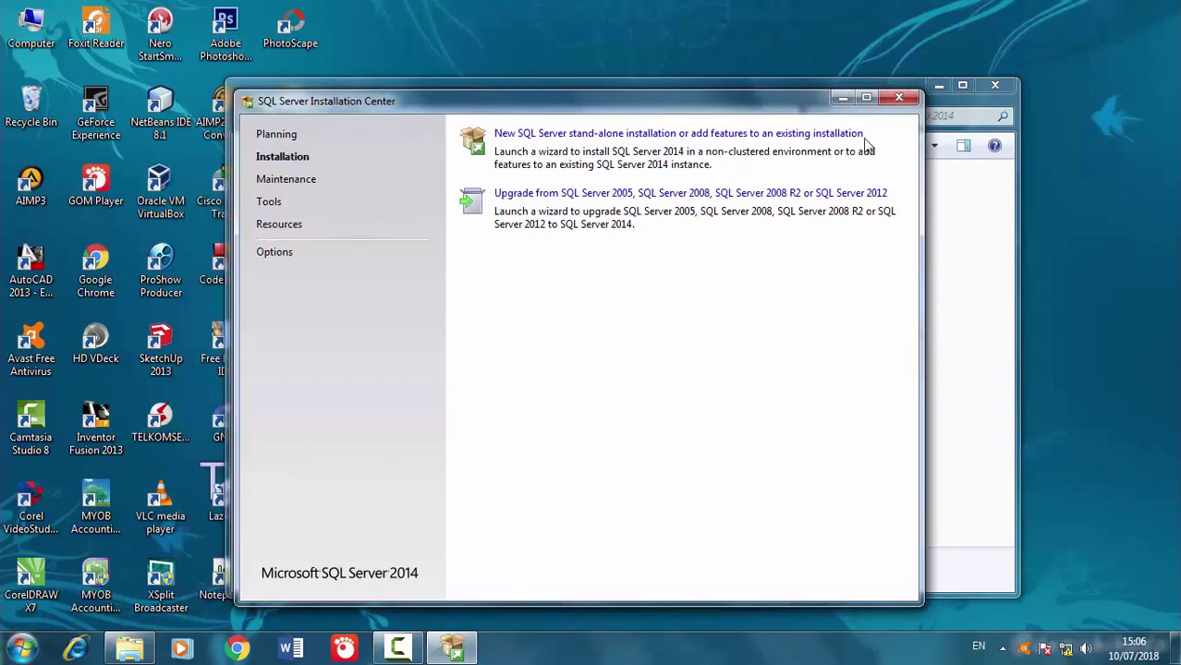
pyautogui.moveTo(630, 97); pyautogui.dragTo(621, 97)
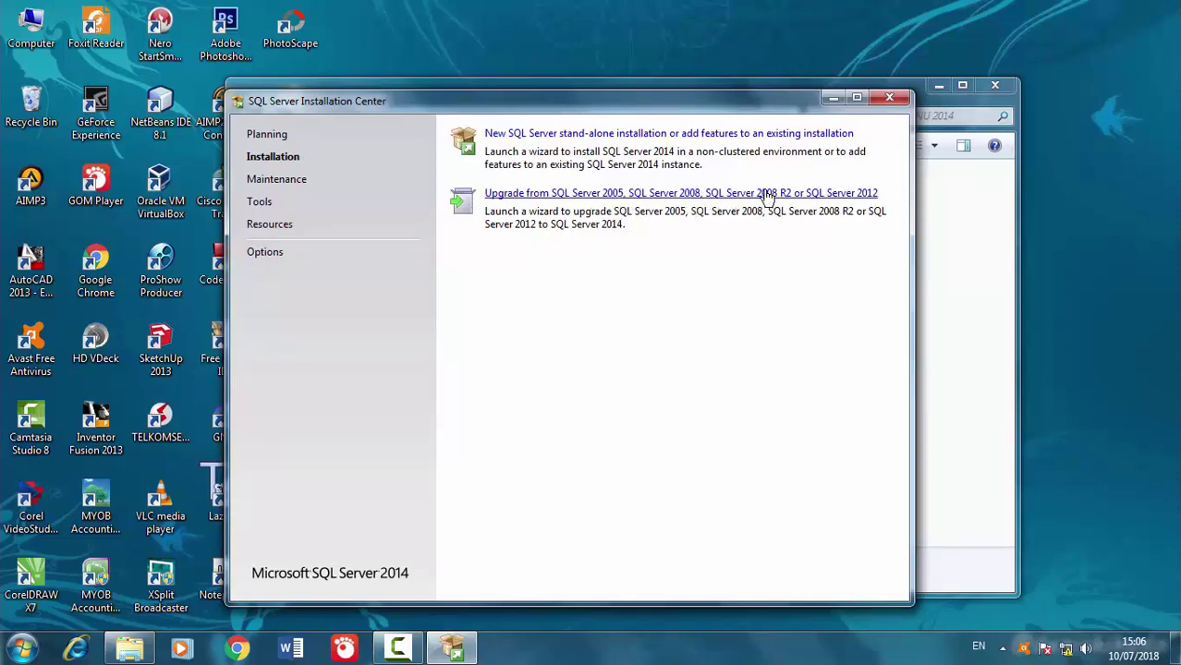
pyautogui.moveTo(707, 112); pyautogui.dragTo(666, 115)
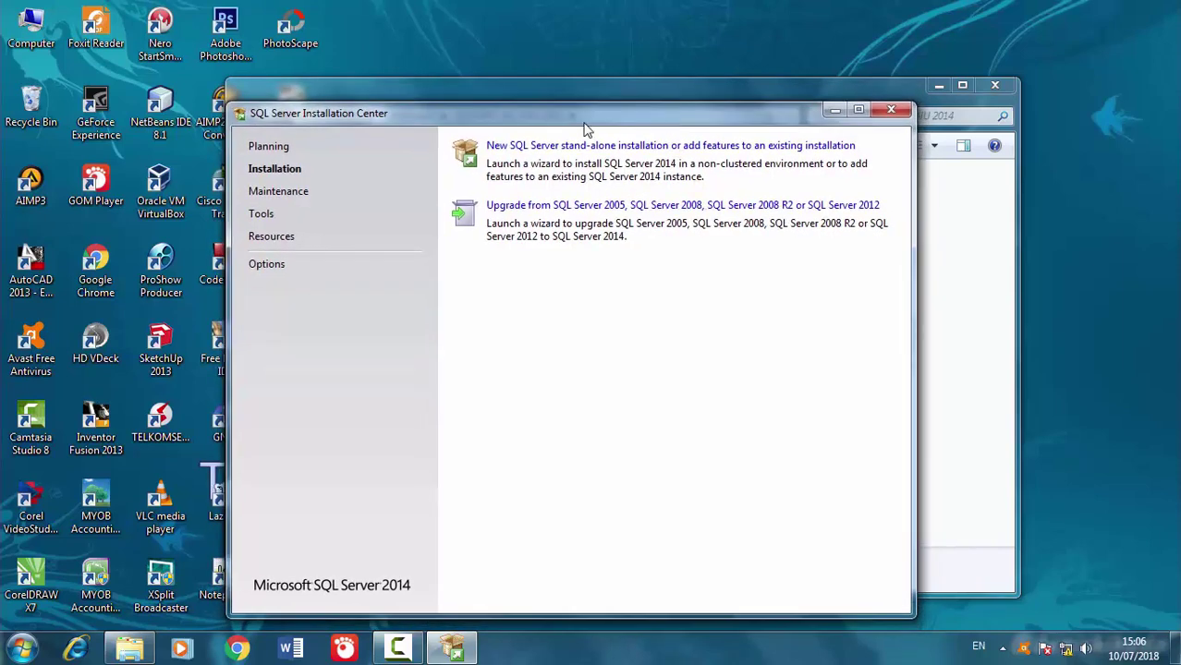
pyautogui.moveTo(569, 116); pyautogui.dragTo(563, 109)
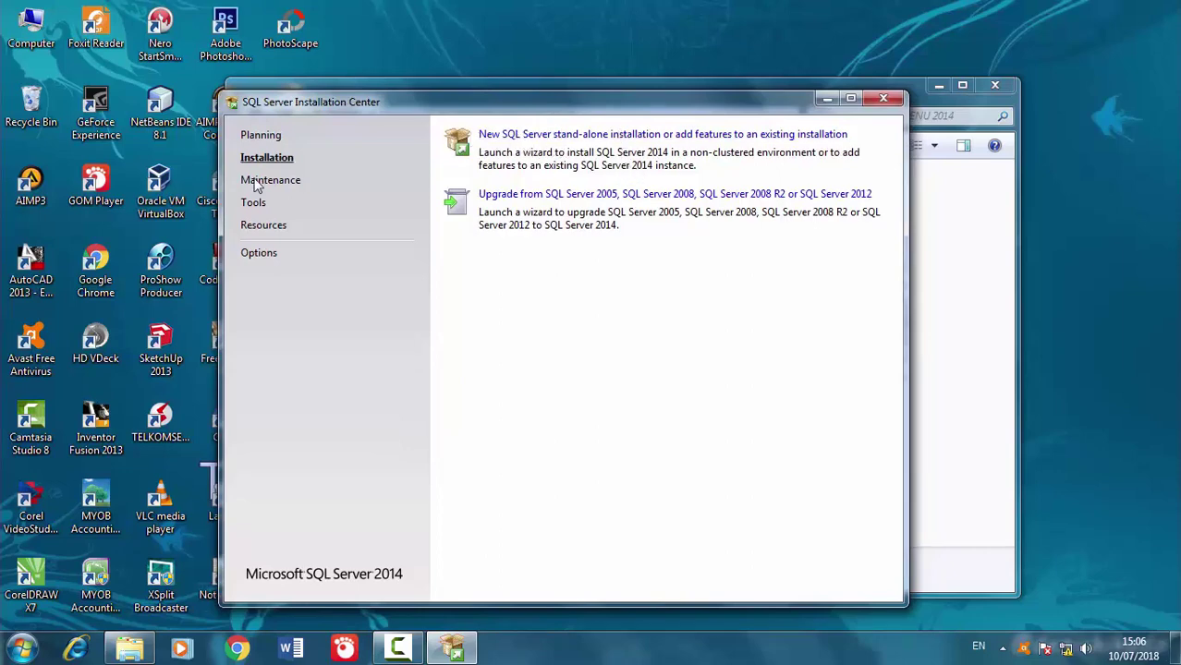
pyautogui.click(644, 136)
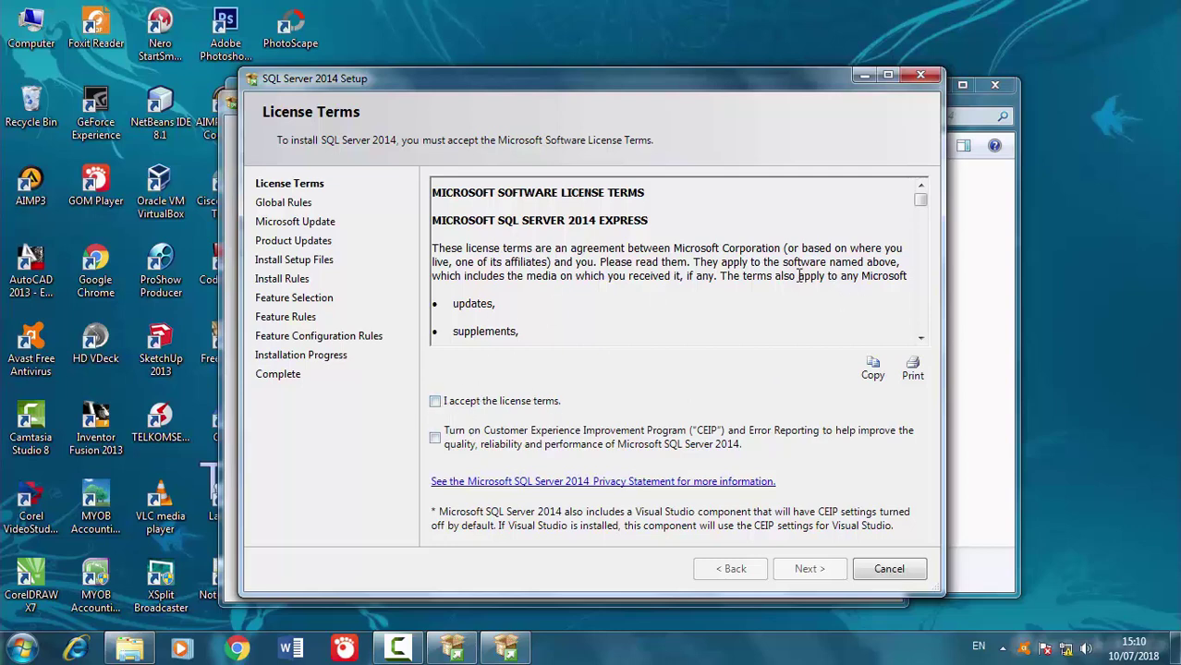
# Step: Accept the license terms, turn on the Customer Experience Improvement Program and Error Reporting, and continue the setup
pyautogui.click(438, 401)
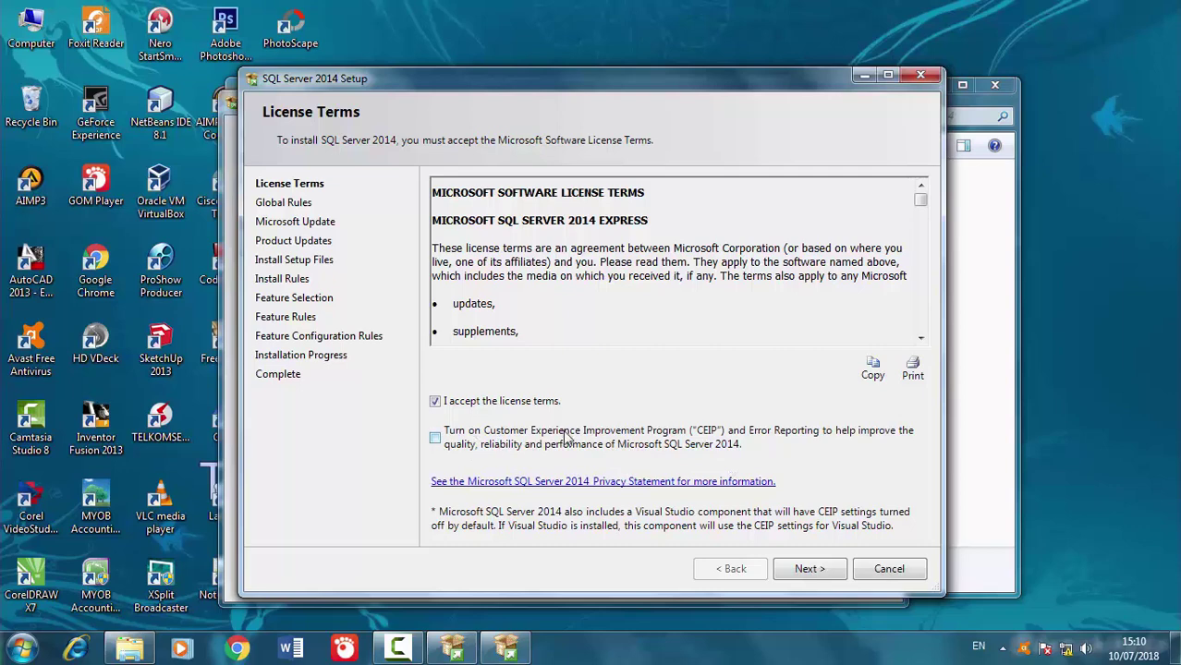
pyautogui.click(434, 440)
pyautogui.click(811, 569)
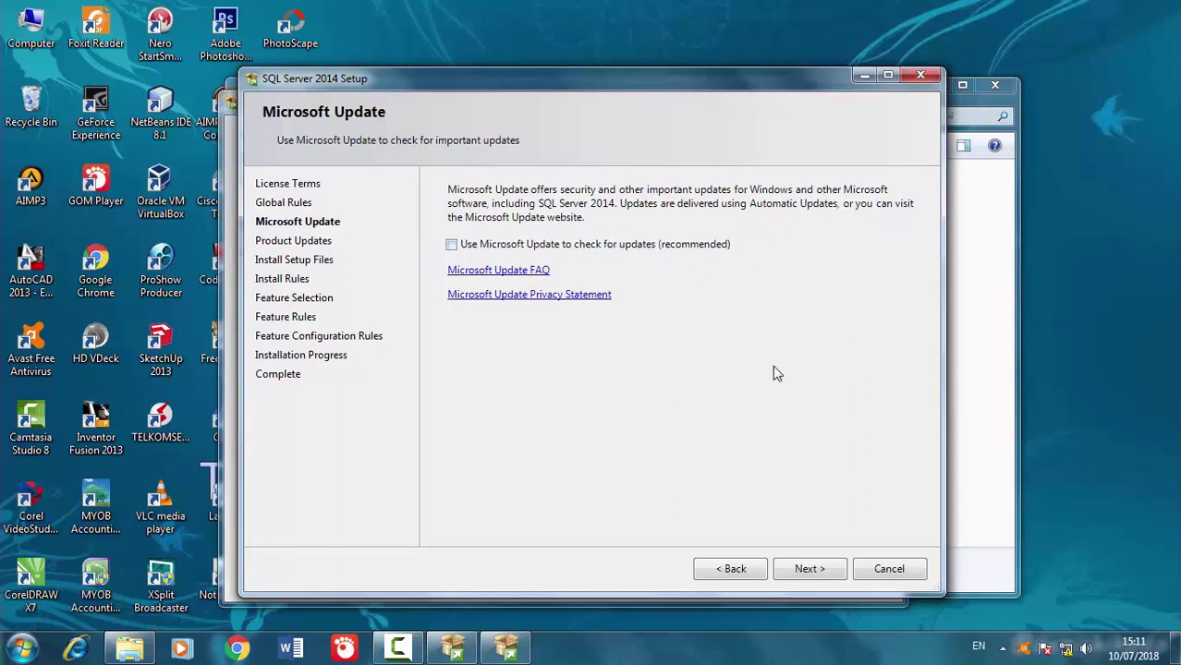
# Step: Continue without using Microsoft Update and proceed past the Product Updates page to Feature Selection
pyautogui.click(1065, 648)
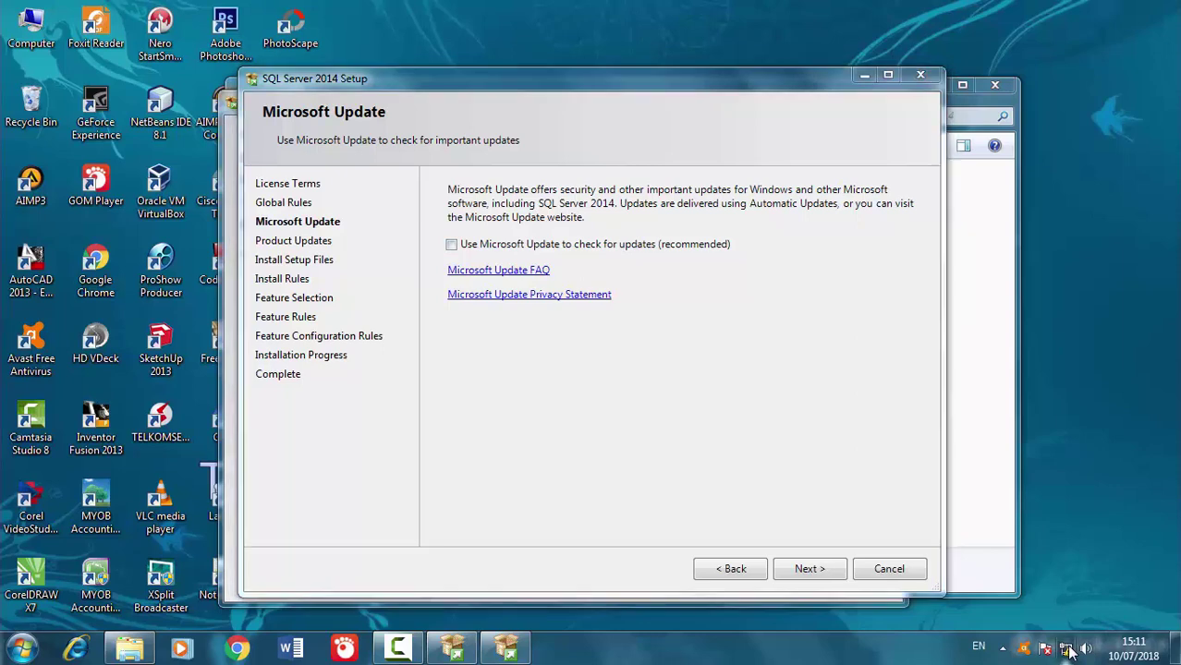
pyautogui.click(606, 85)
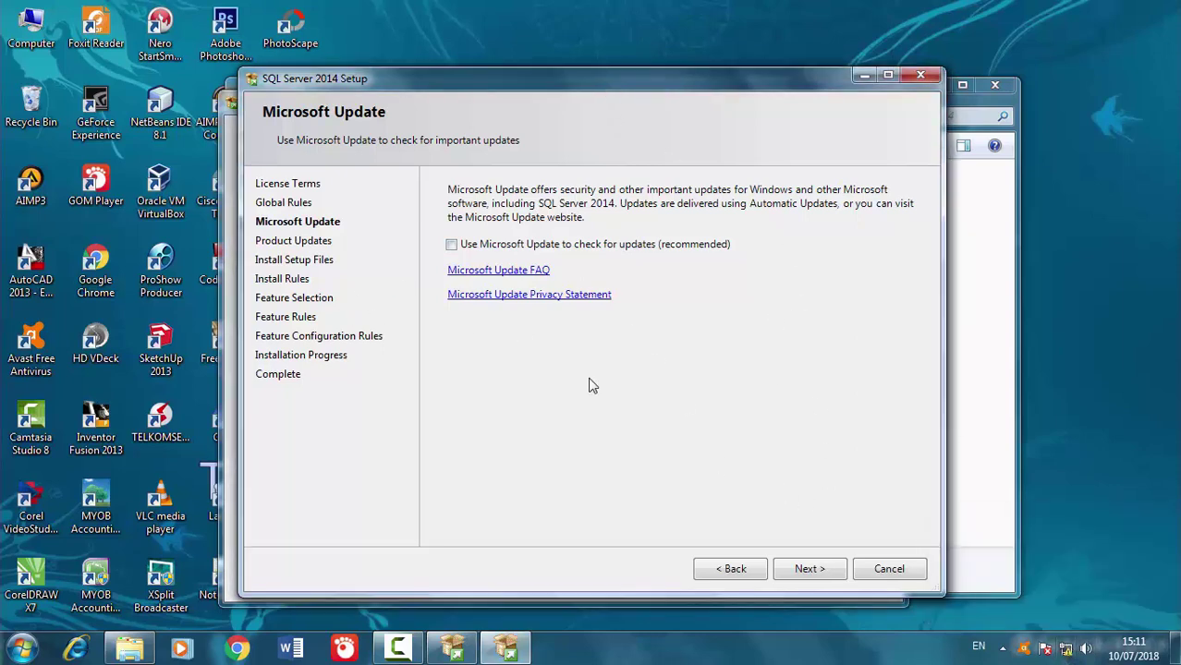
pyautogui.click(811, 570)
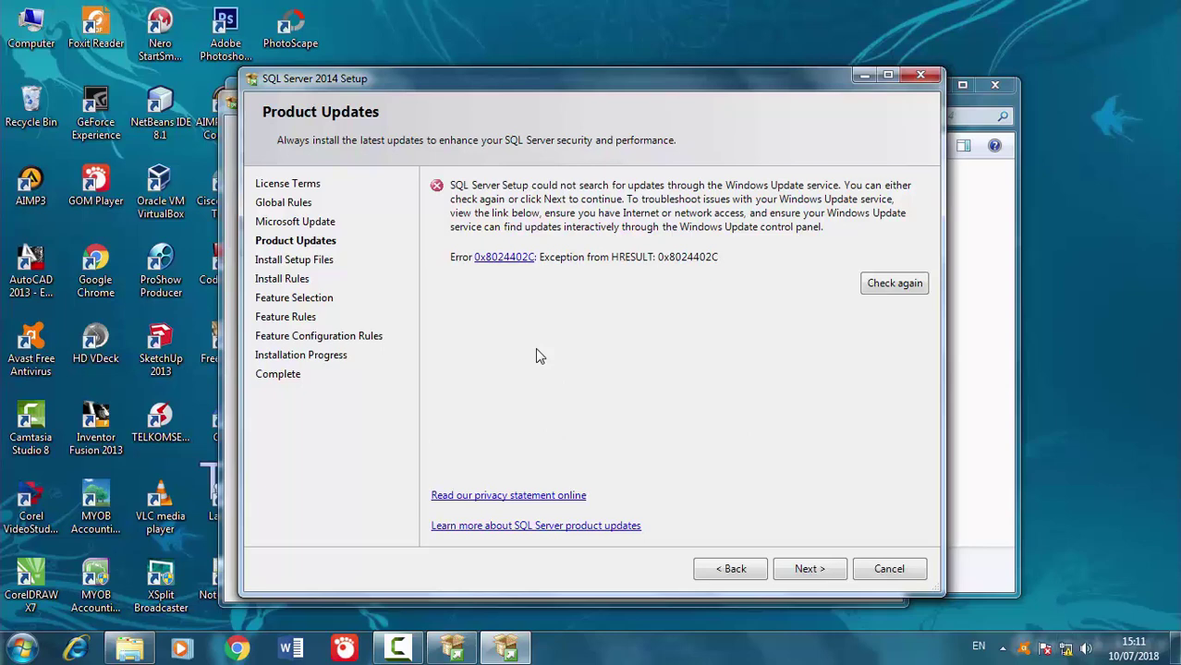
pyautogui.click(806, 569)
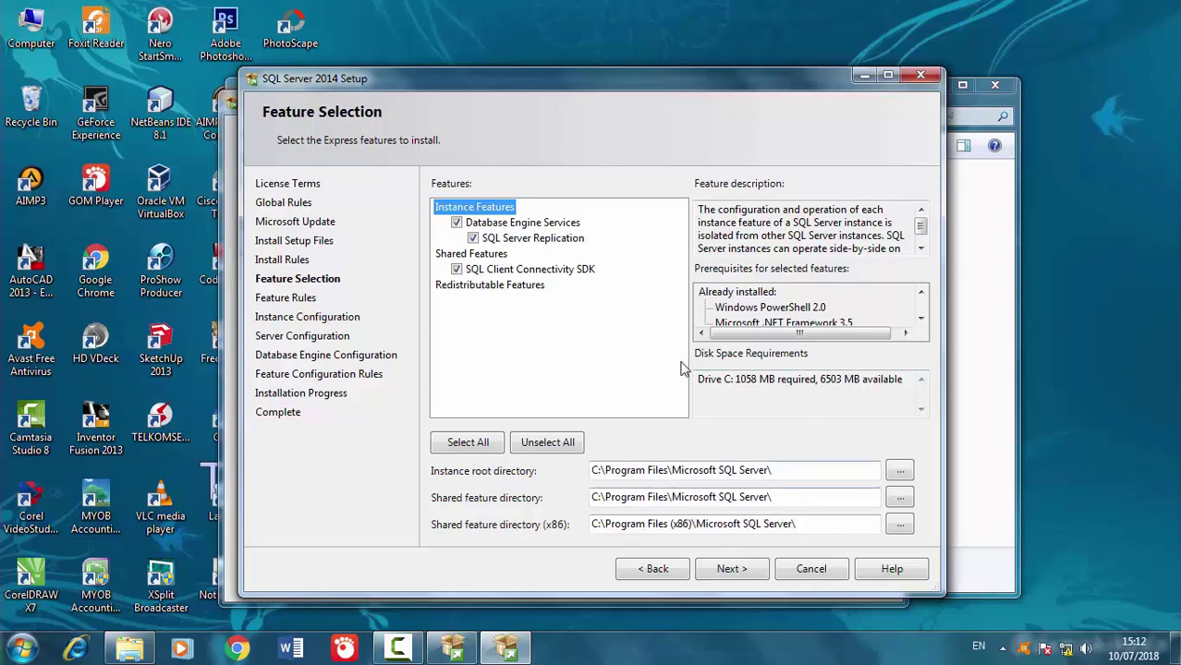
# Step: Enlarge the setup window vertically and review the prerequisites listed for the selected features
pyautogui.click(920, 319)
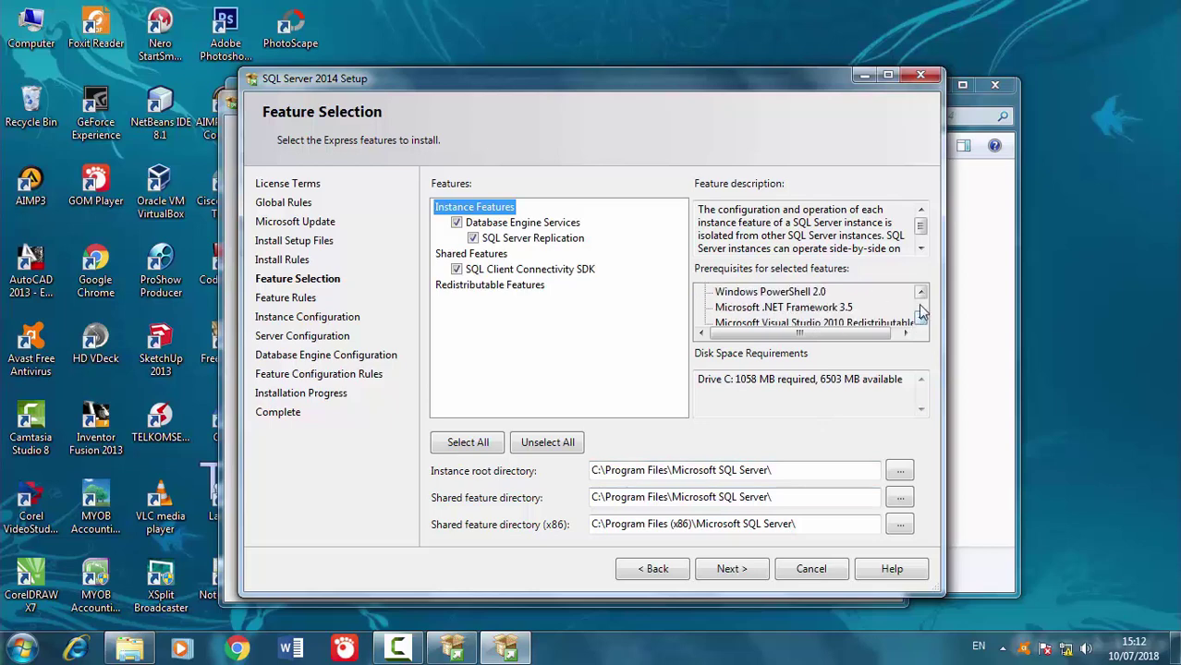
pyautogui.click(921, 292)
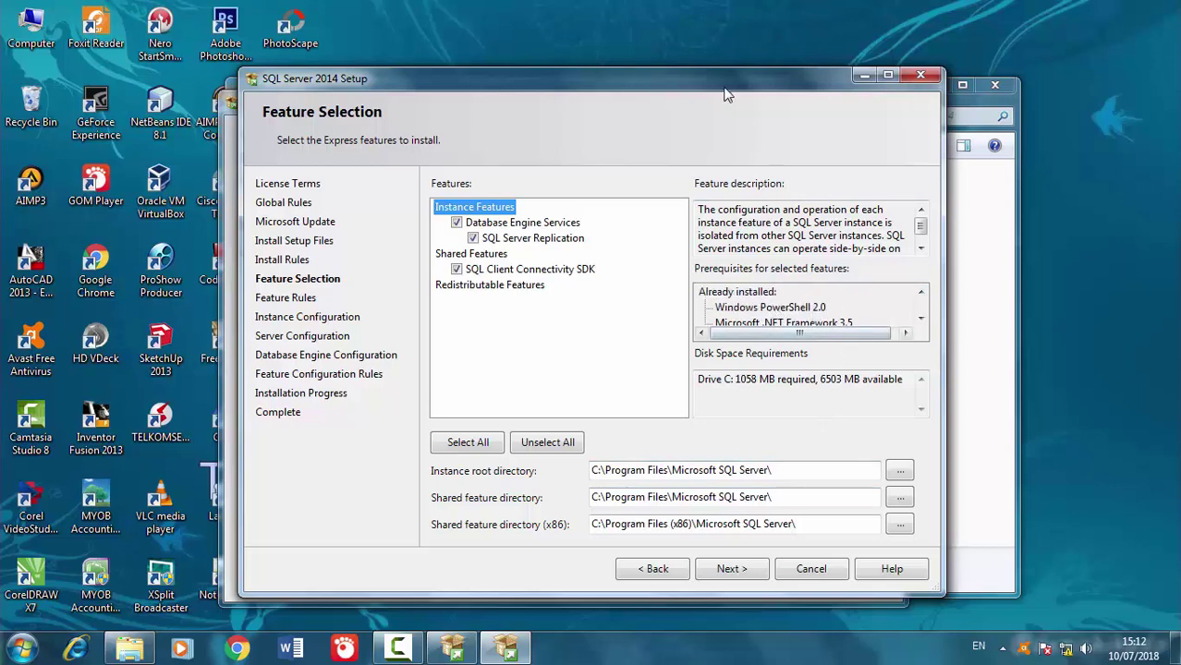
pyautogui.moveTo(721, 70); pyautogui.dragTo(719, 17)
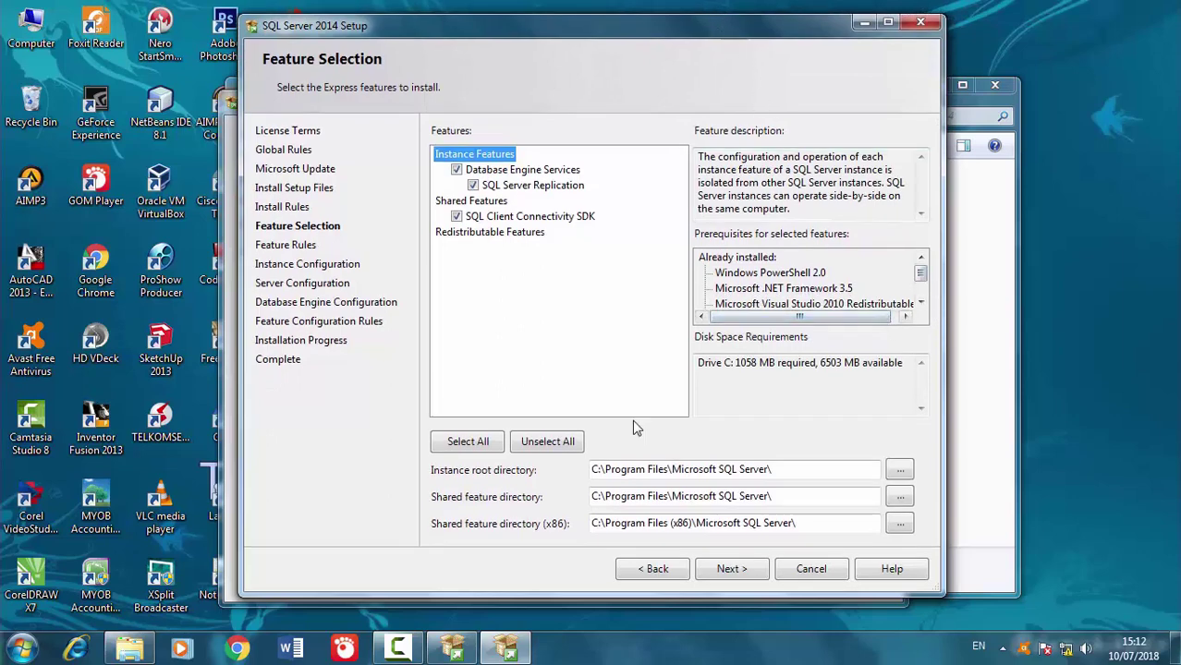
pyautogui.moveTo(574, 591); pyautogui.dragTo(574, 629)
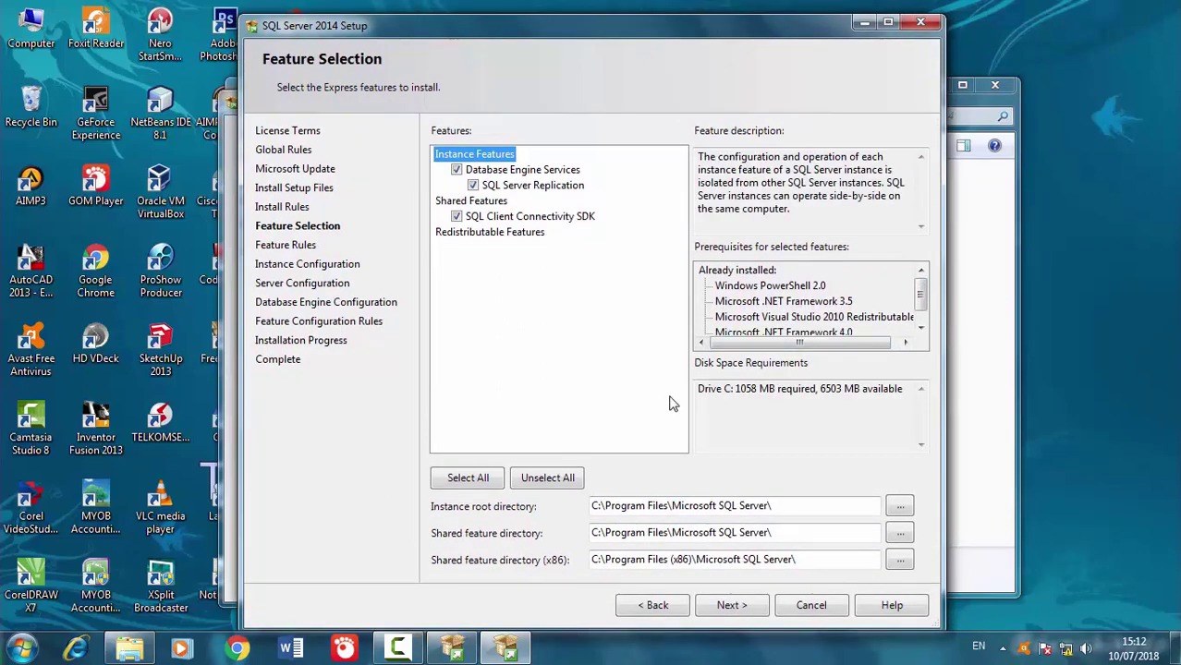
pyautogui.moveTo(922, 294)
pyautogui.mouseDown()
pyautogui.moveTo(922, 309)
pyautogui.moveTo(924, 292)
pyautogui.mouseUp()
pyautogui.moveTo(922, 297); pyautogui.dragTo(922, 314)
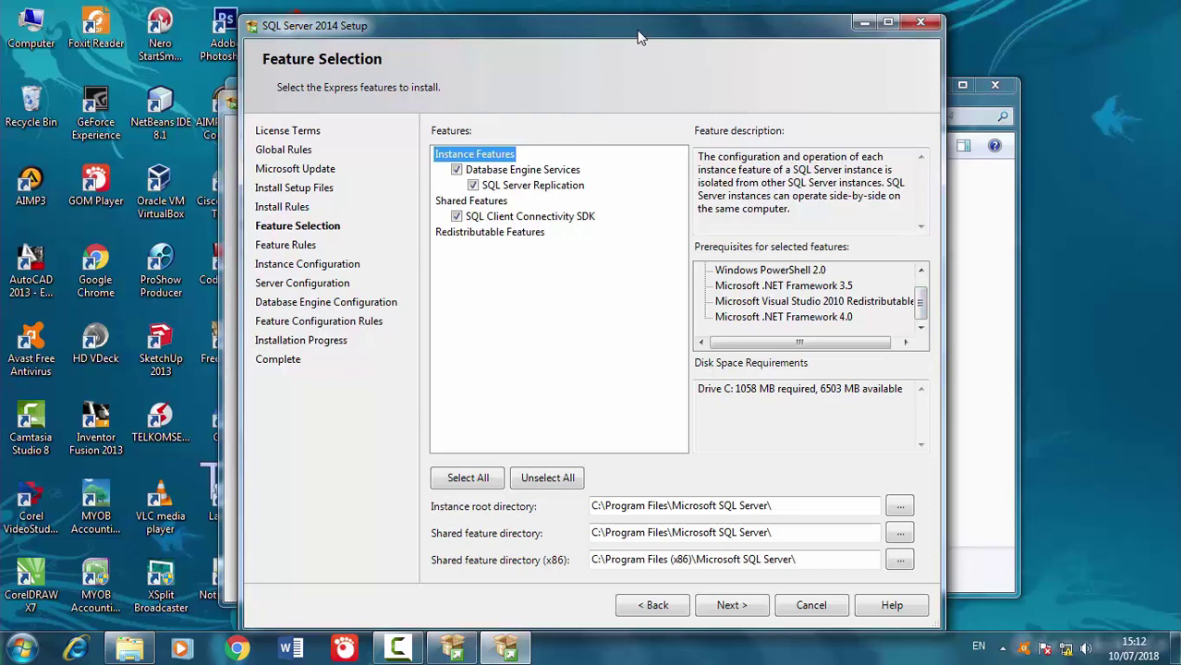
pyautogui.moveTo(922, 297)
pyautogui.mouseDown()
pyautogui.moveTo(925, 288)
pyautogui.moveTo(921, 311)
pyautogui.moveTo(921, 288)
pyautogui.moveTo(924, 301)
pyautogui.mouseUp()
pyautogui.click(920, 270)
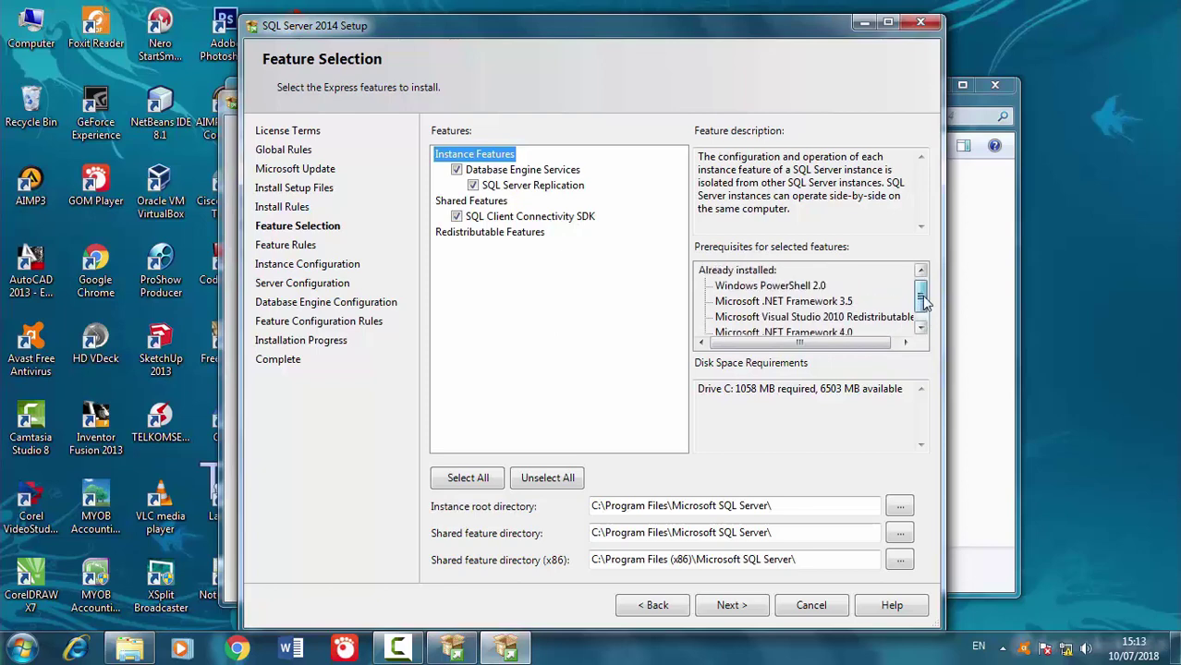
# Step: Keep the default features and the named instance SQLExpress, and continue to Server Configuration
pyautogui.click(730, 605)
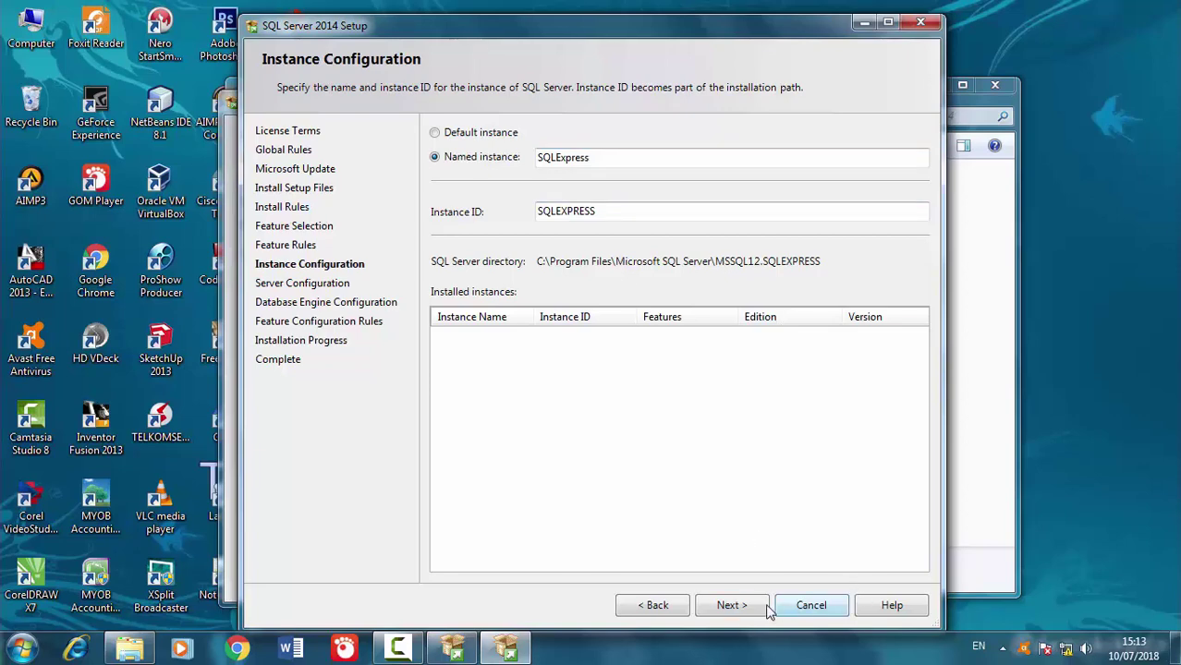
pyautogui.click(737, 607)
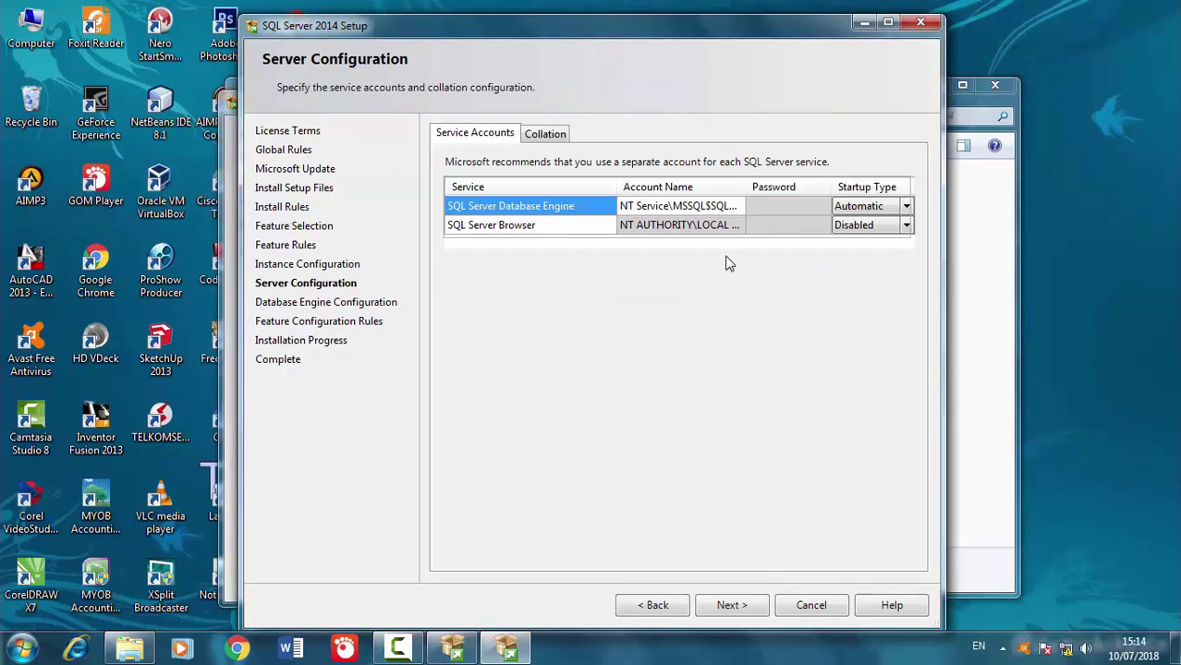
# Step: Widen the setup window and adjust the service table's columns to show the full account names
pyautogui.moveTo(943, 195); pyautogui.dragTo(1075, 195)
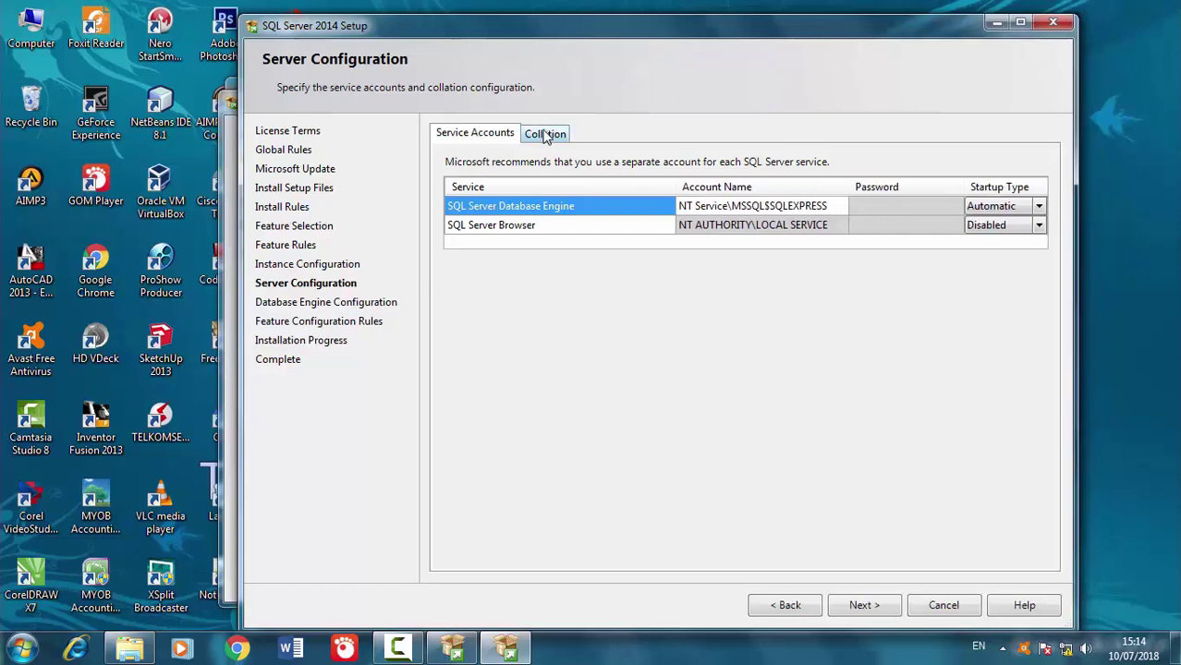
pyautogui.moveTo(676, 187); pyautogui.dragTo(651, 187)
pyautogui.moveTo(835, 186); pyautogui.dragTo(851, 186)
pyautogui.click(748, 207)
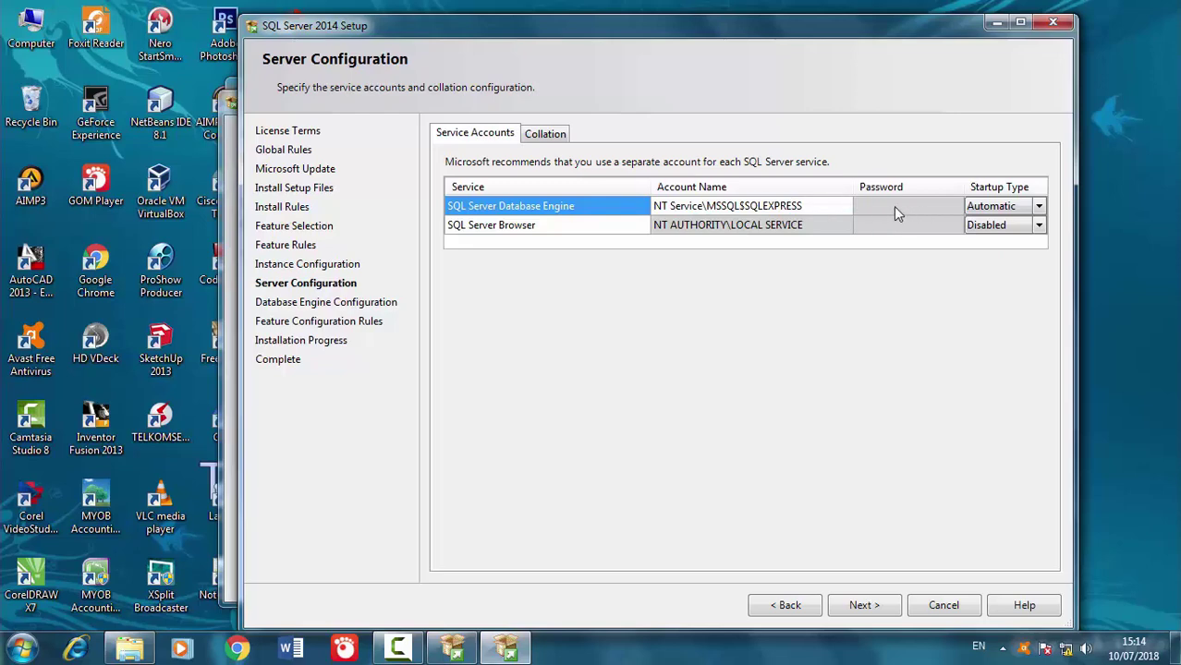
# Step: Review the database engine collation, the service accounts and the startup type options of the SQL Server services
pyautogui.click(548, 134)
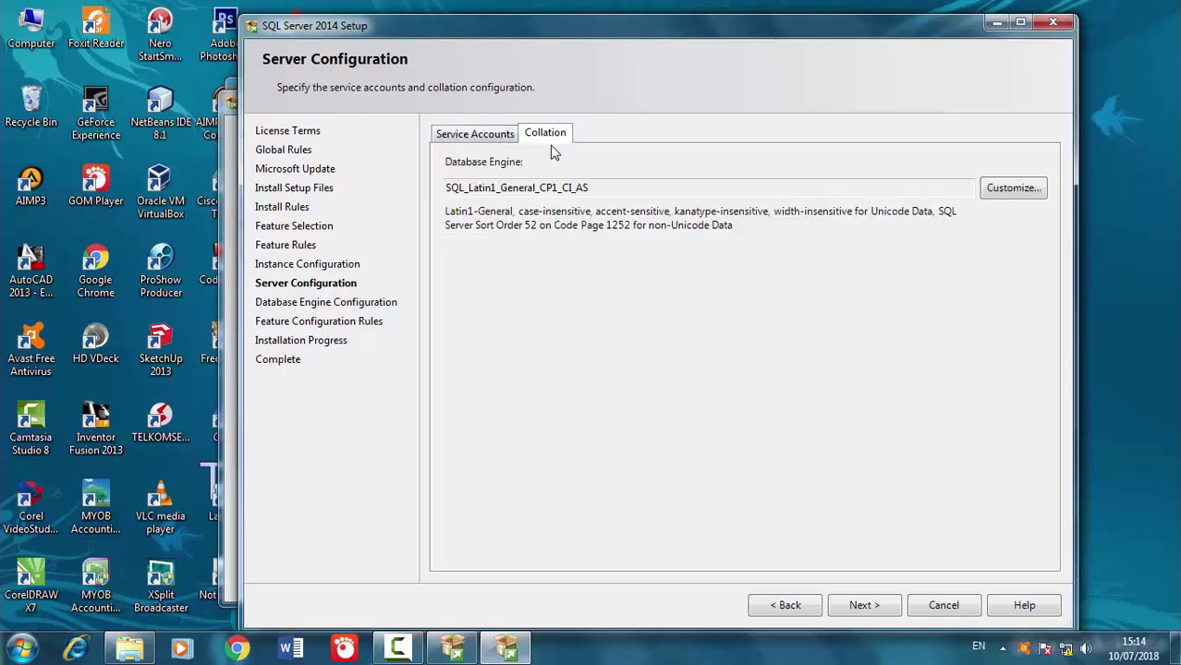
pyautogui.click(476, 135)
pyautogui.click(901, 206)
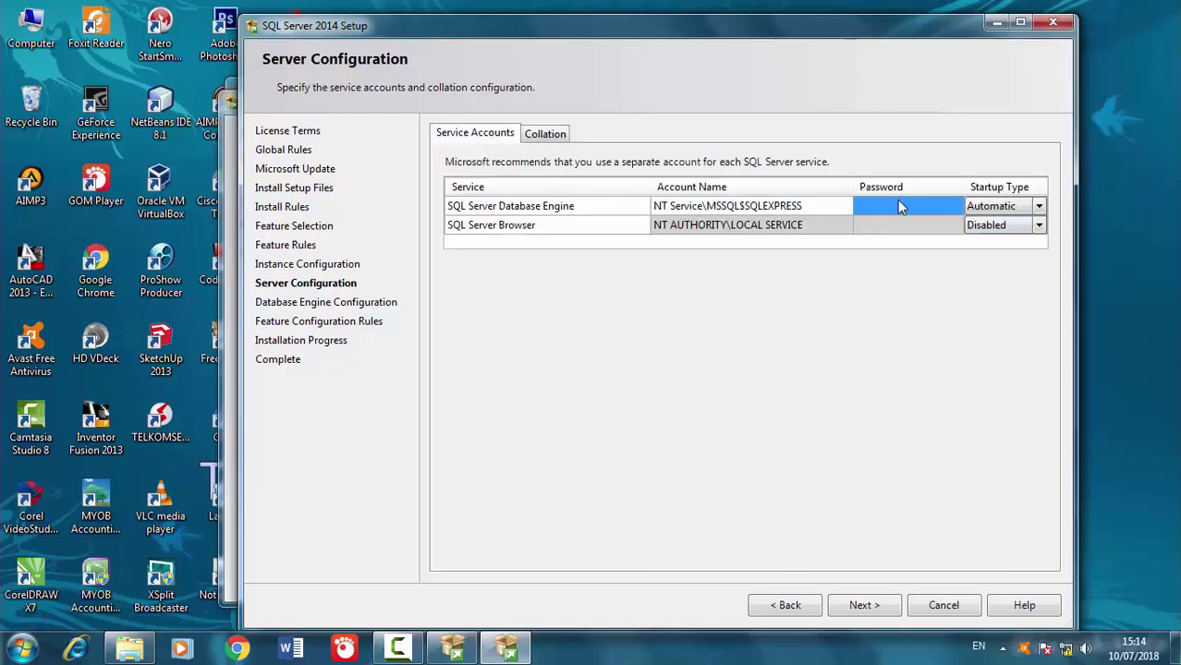
pyautogui.click(1038, 207)
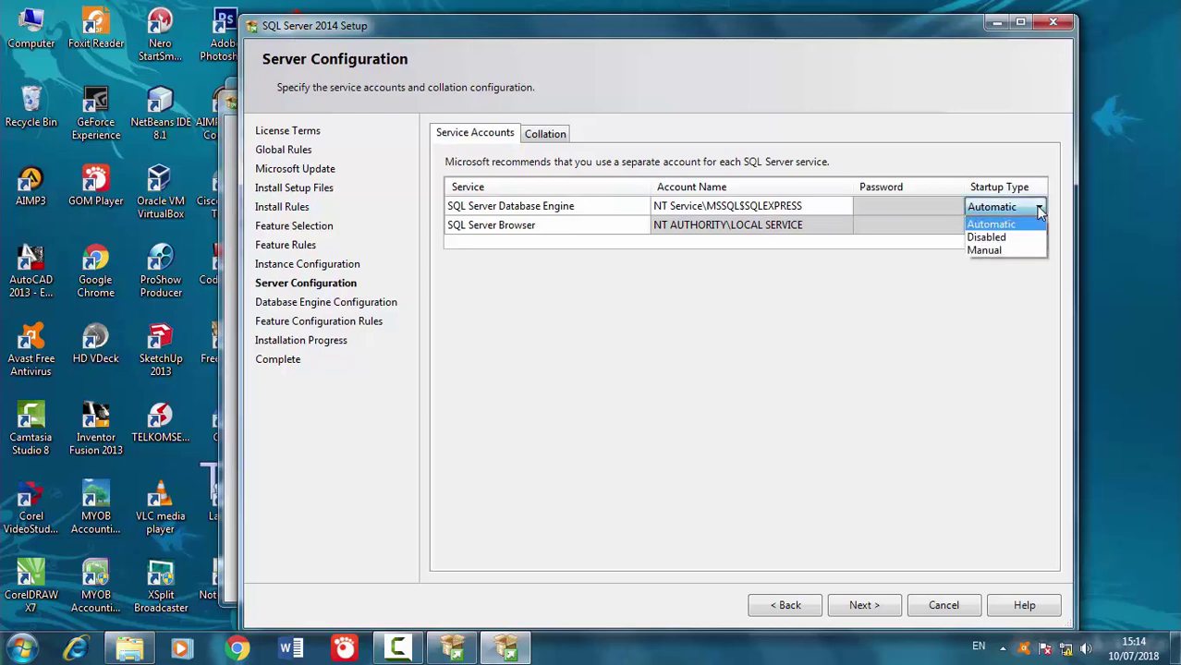
pyautogui.click(1038, 207)
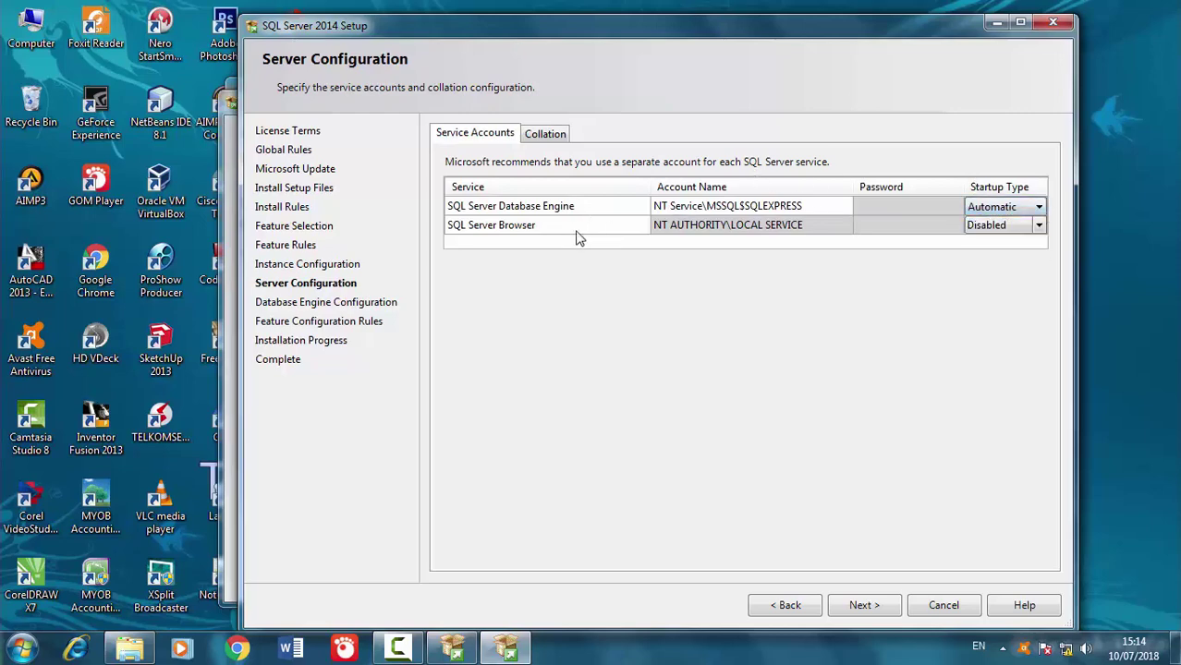
pyautogui.click(679, 232)
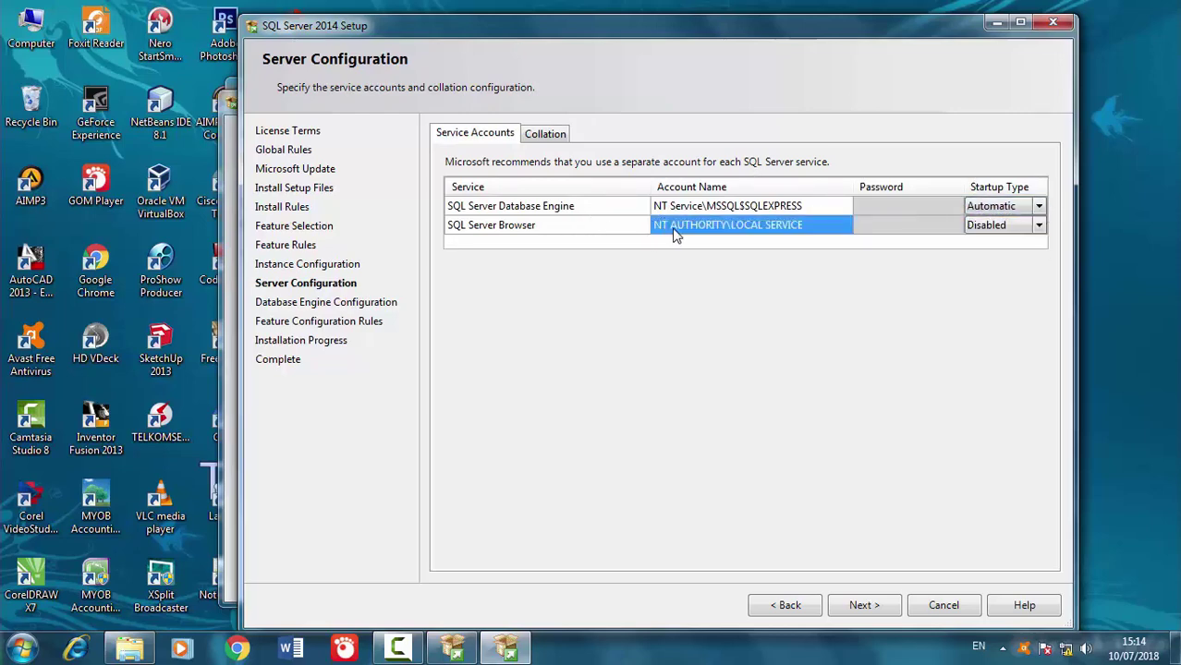
pyautogui.click(901, 231)
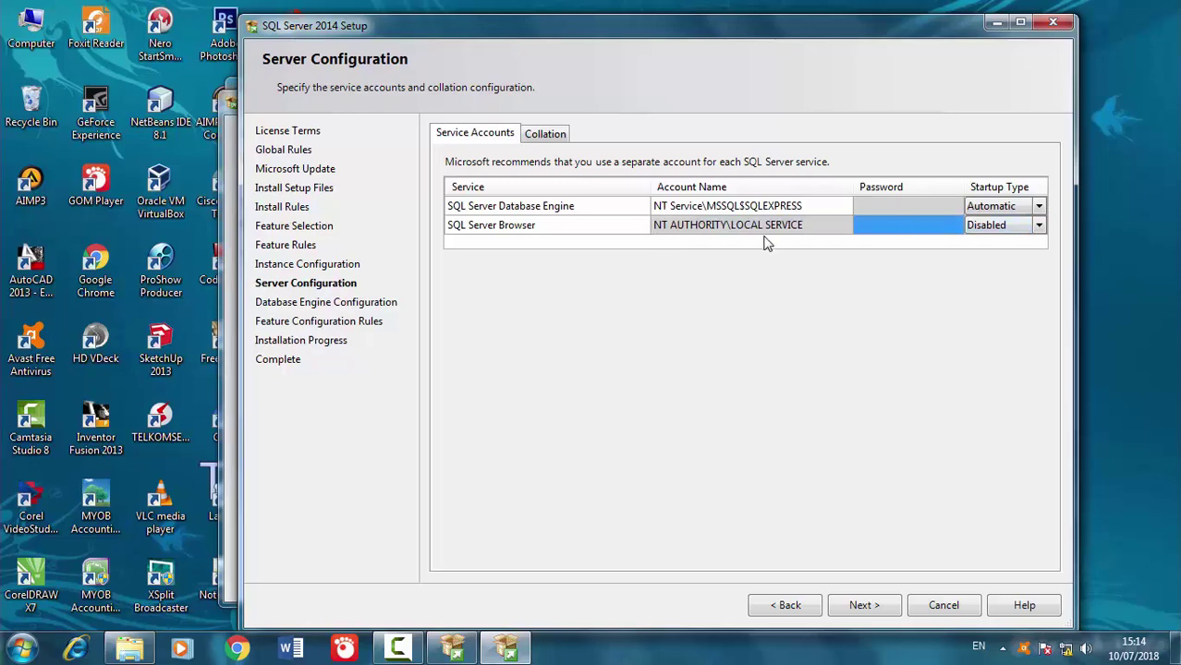
# Step: Keep the default service accounts and startup types, and continue to Database Engine Configuration
pyautogui.moveTo(673, 34); pyautogui.dragTo(656, 36)
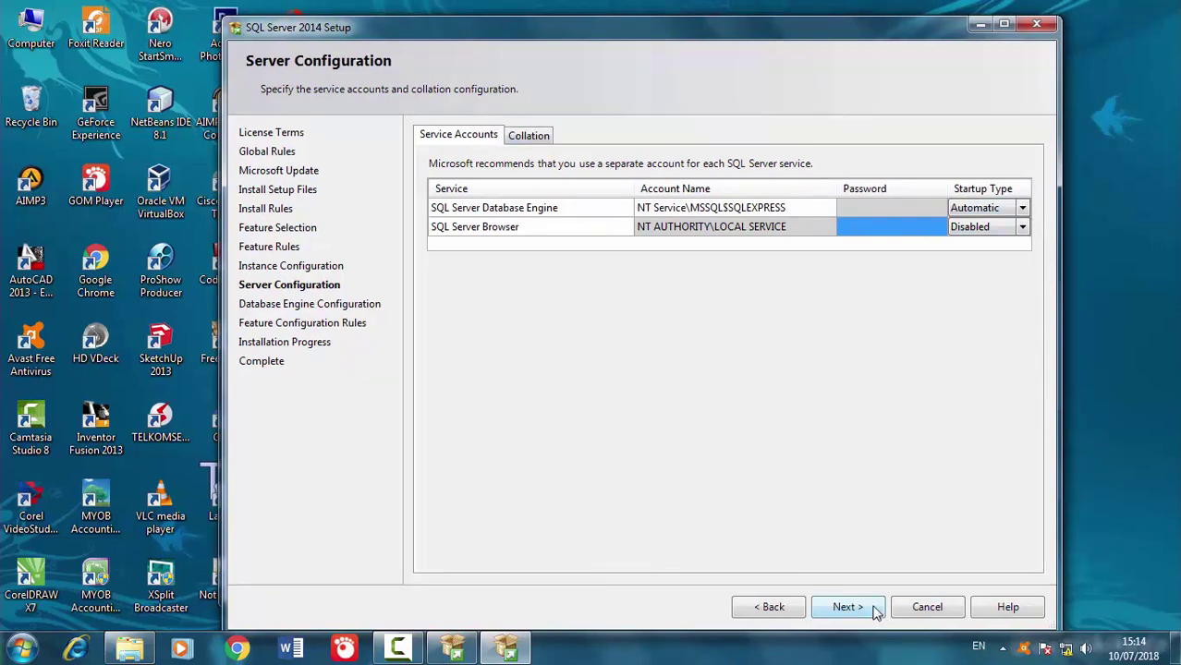
pyautogui.click(522, 209)
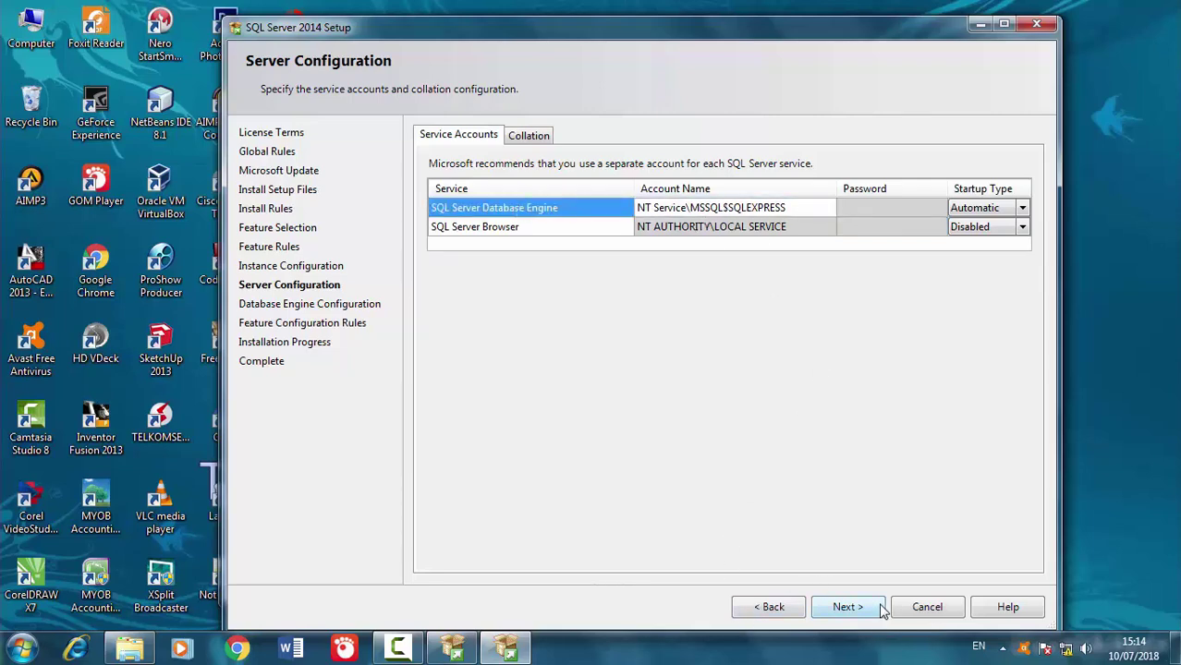
pyautogui.click(847, 607)
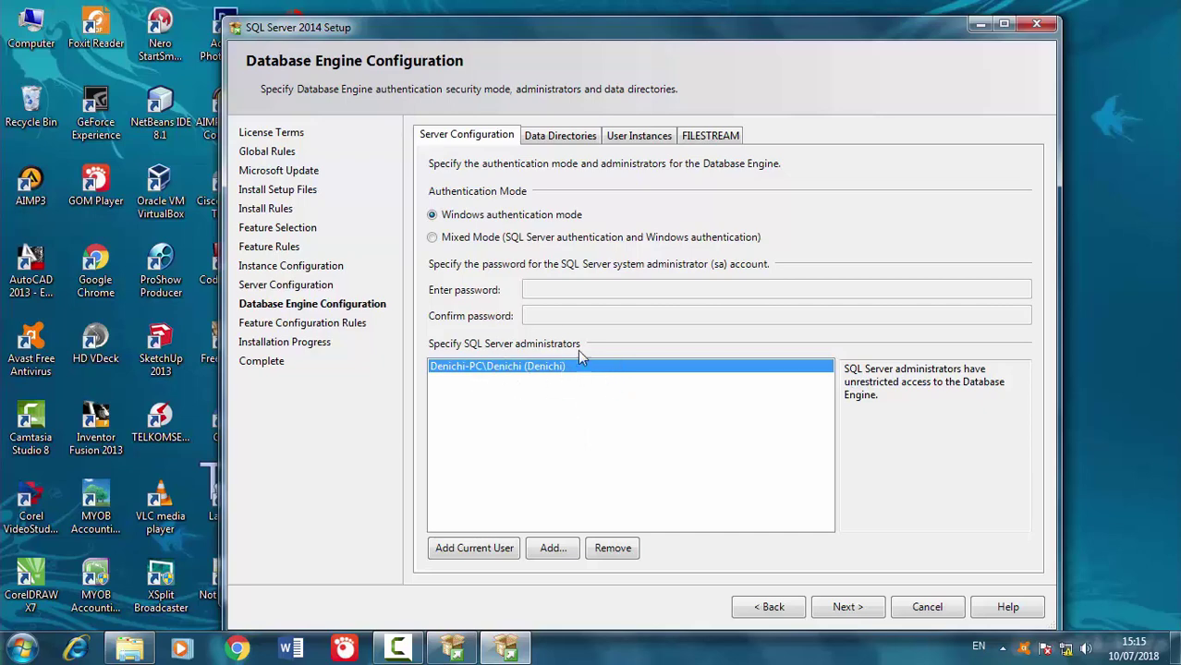
# Step: Set the authentication mode to Mixed Mode (SQL Server authentication and Windows authentication)
pyautogui.click(440, 238)
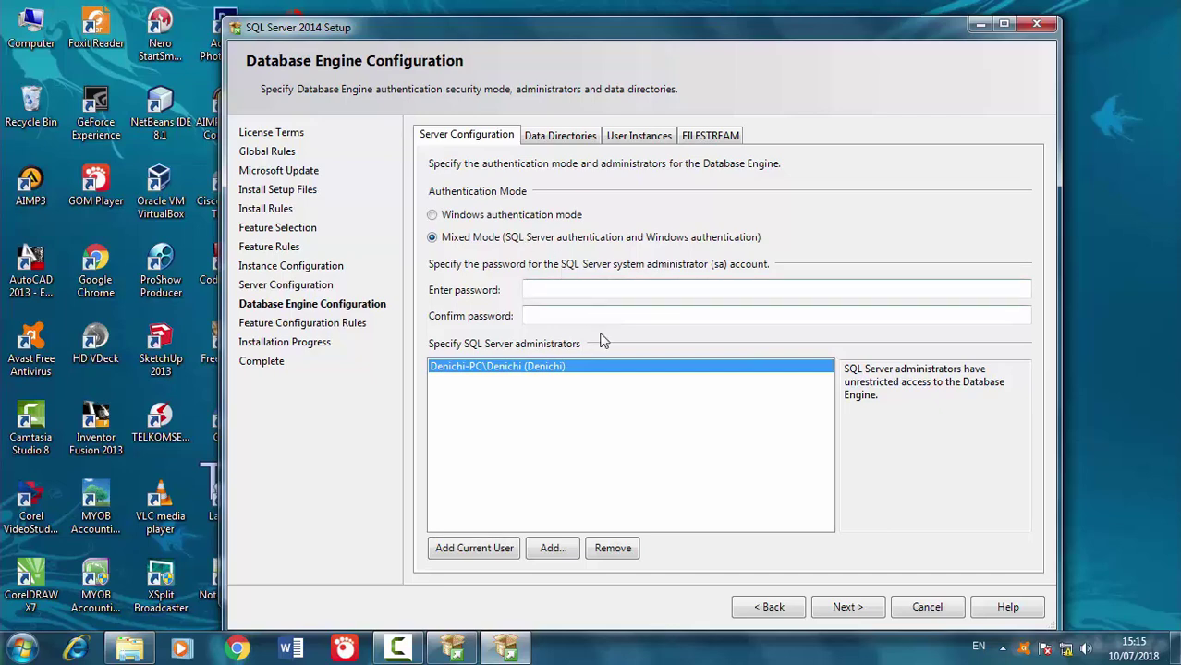
pyautogui.click(464, 220)
pyautogui.click(468, 239)
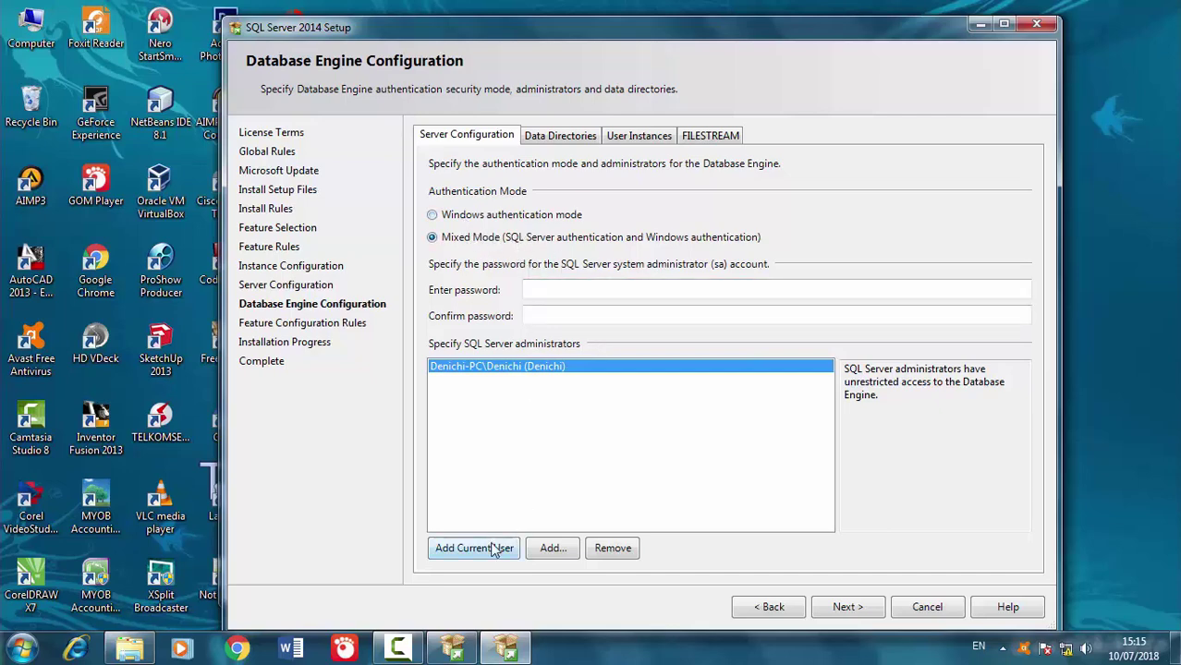
pyautogui.click(553, 547)
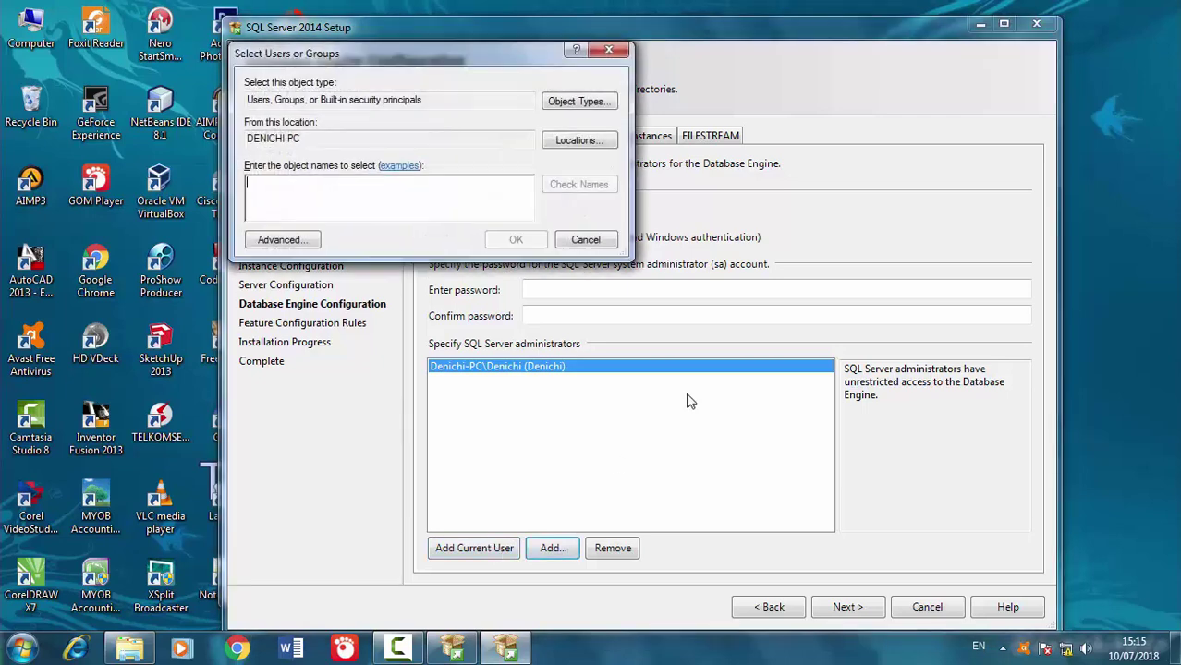
pyautogui.moveTo(392, 57); pyautogui.dragTo(486, 162)
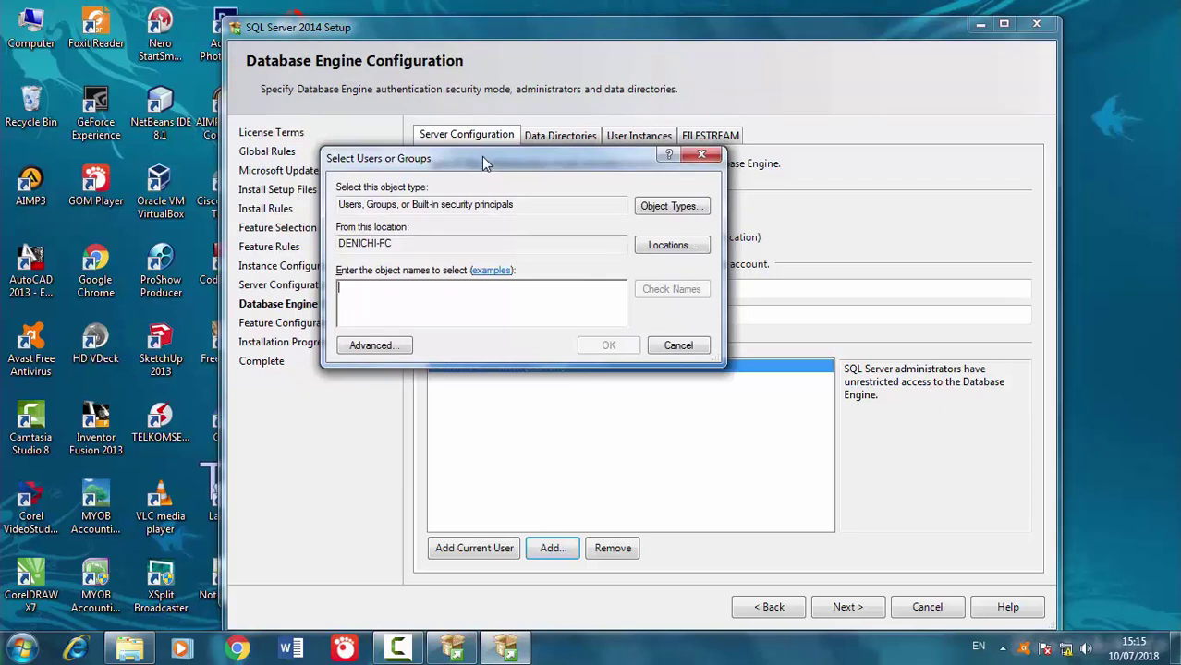
pyautogui.click(677, 345)
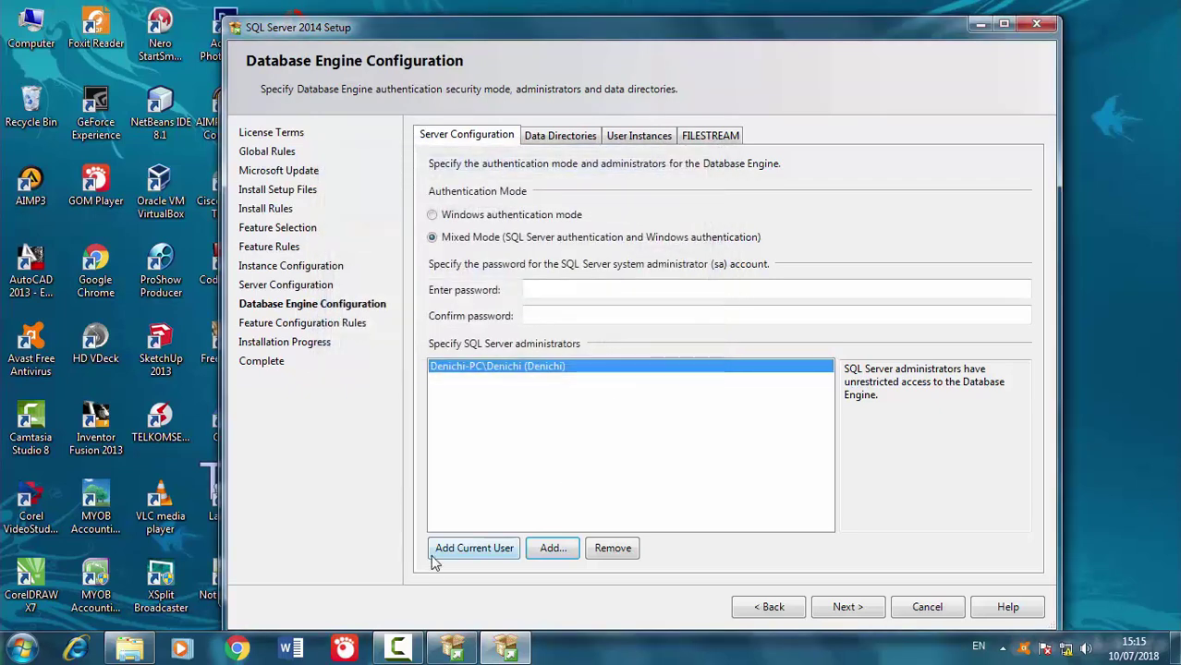
# Step: Add the current user as a SQL Server administrator and move the setup window fully into view
pyautogui.click(493, 547)
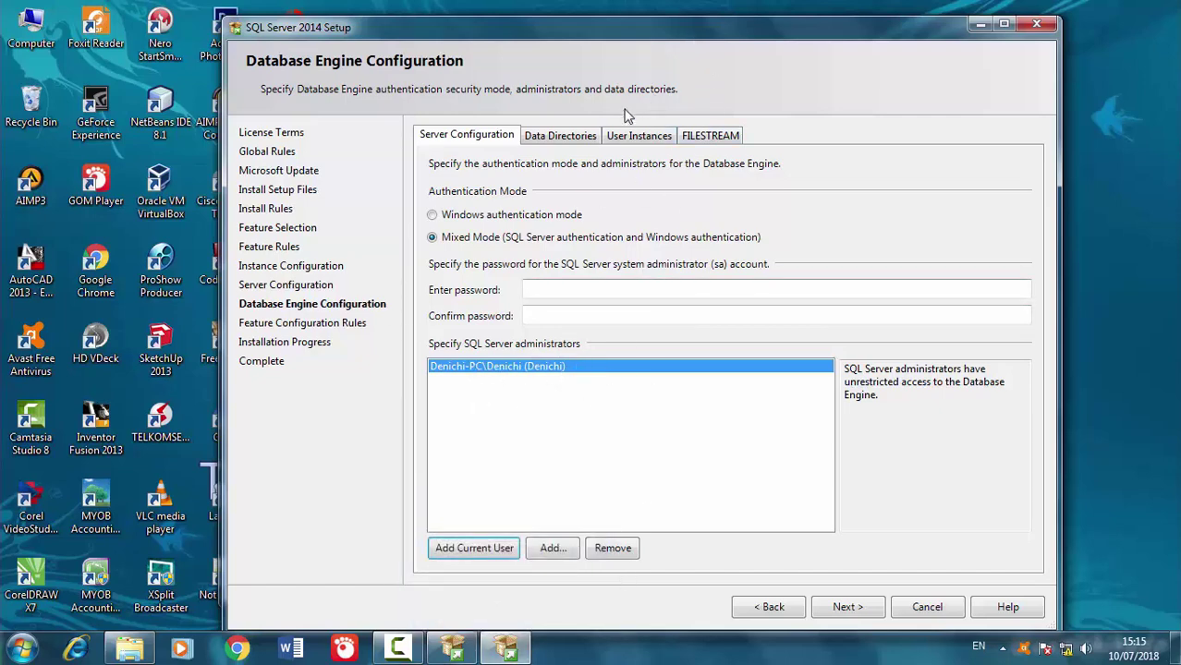
pyautogui.moveTo(650, 35); pyautogui.dragTo(601, 21)
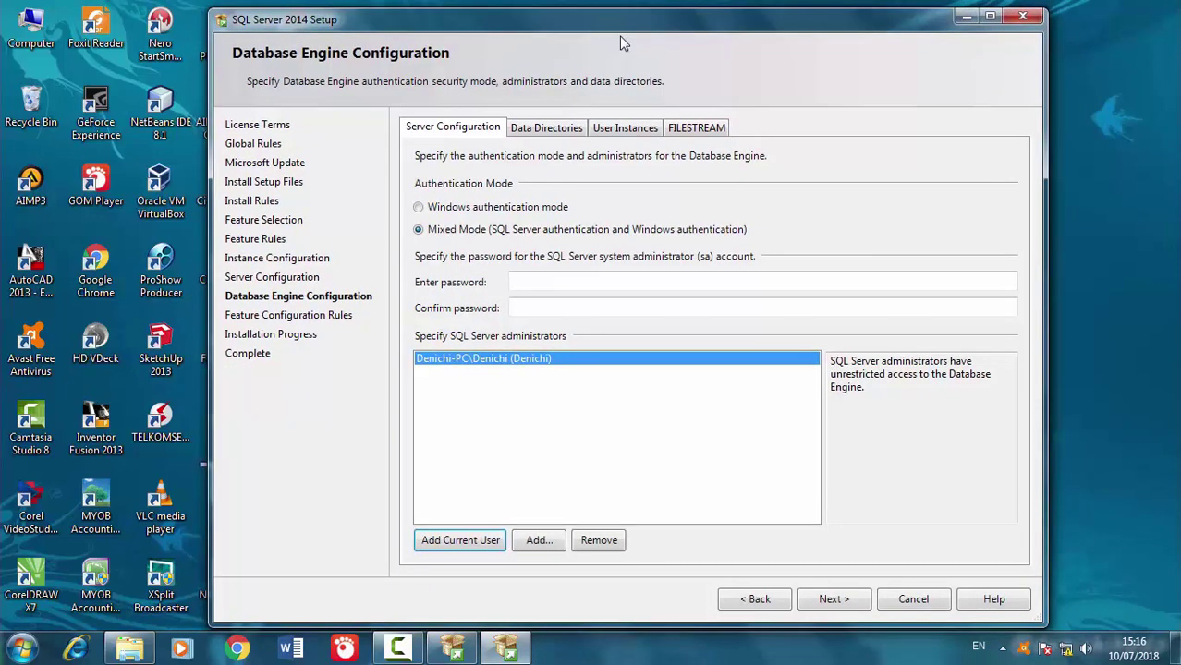
# Step: Enter and confirm the password for the SQL Server system administrator (sa) account
pyautogui.click(596, 279)
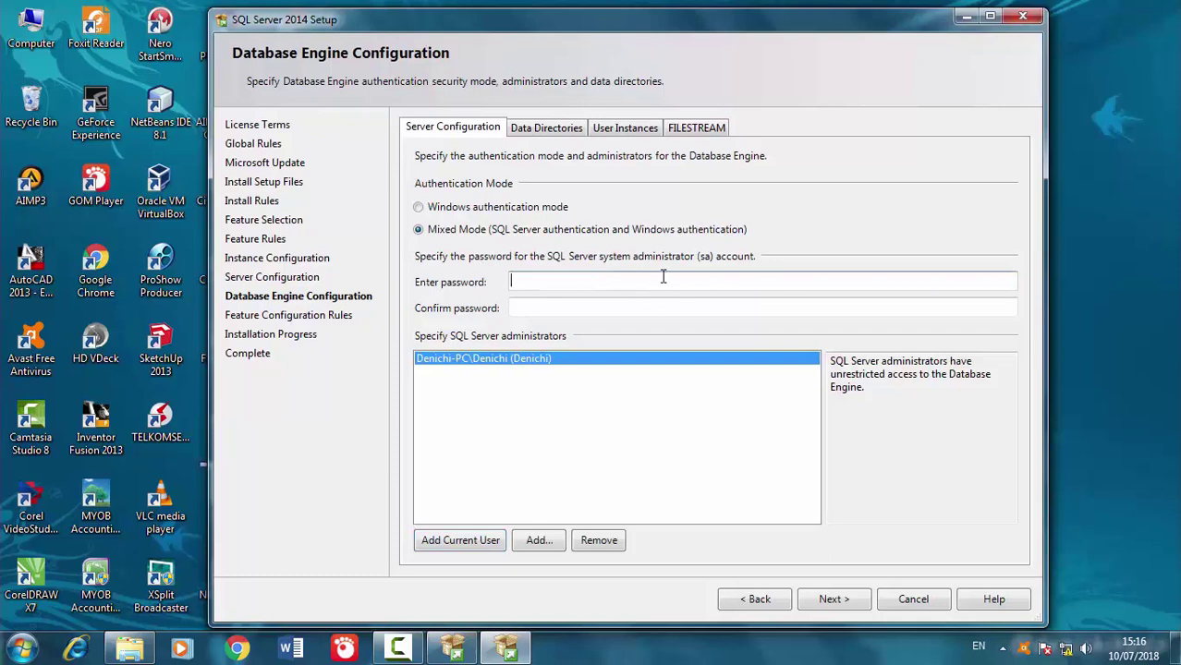
pyautogui.click(621, 303)
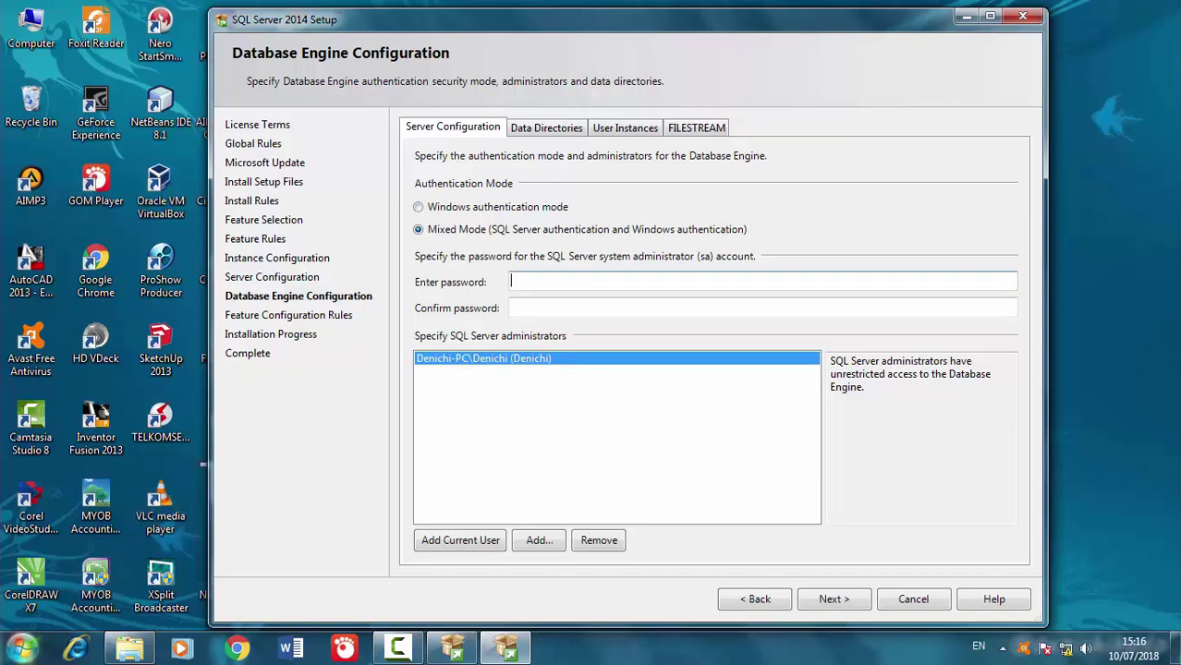
pyautogui.click(22, 647)
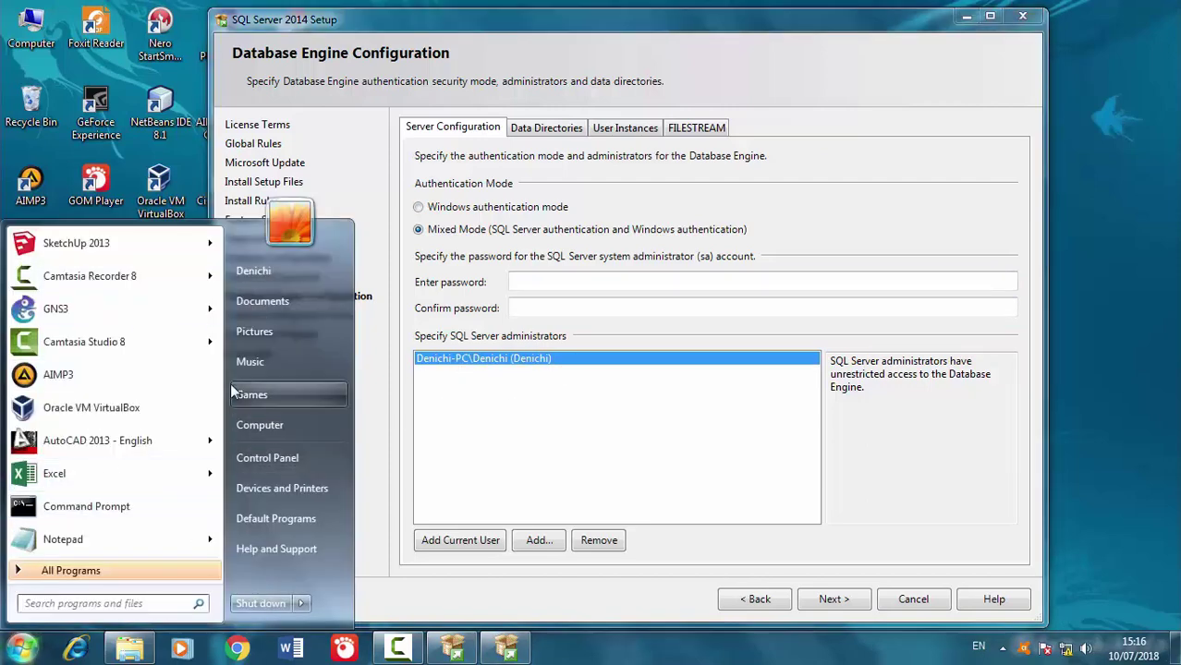
pyautogui.click(669, 464)
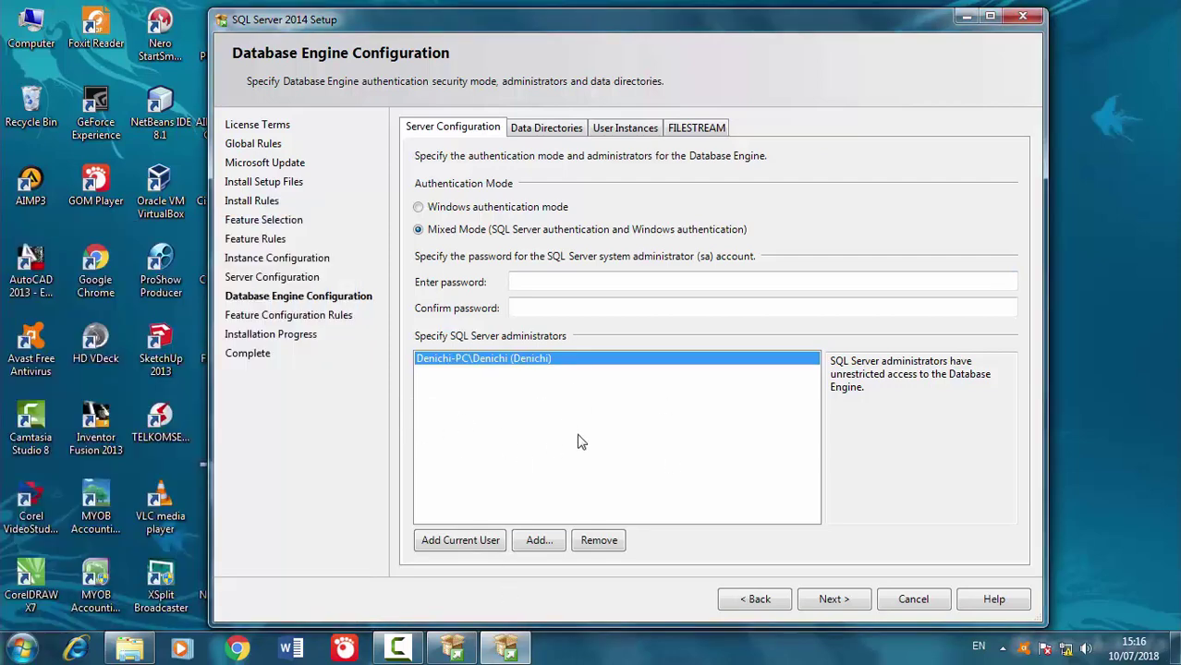
pyautogui.click(550, 284)
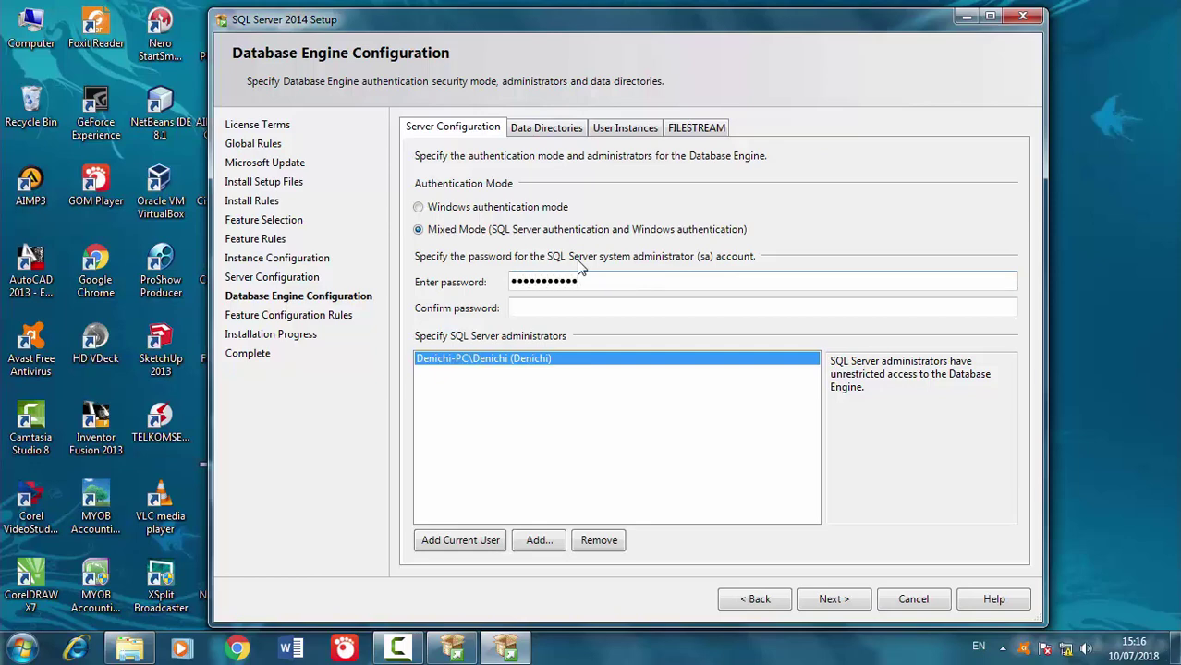
pyautogui.write('•')
pyautogui.press('Tab')
pyautogui.write('••')
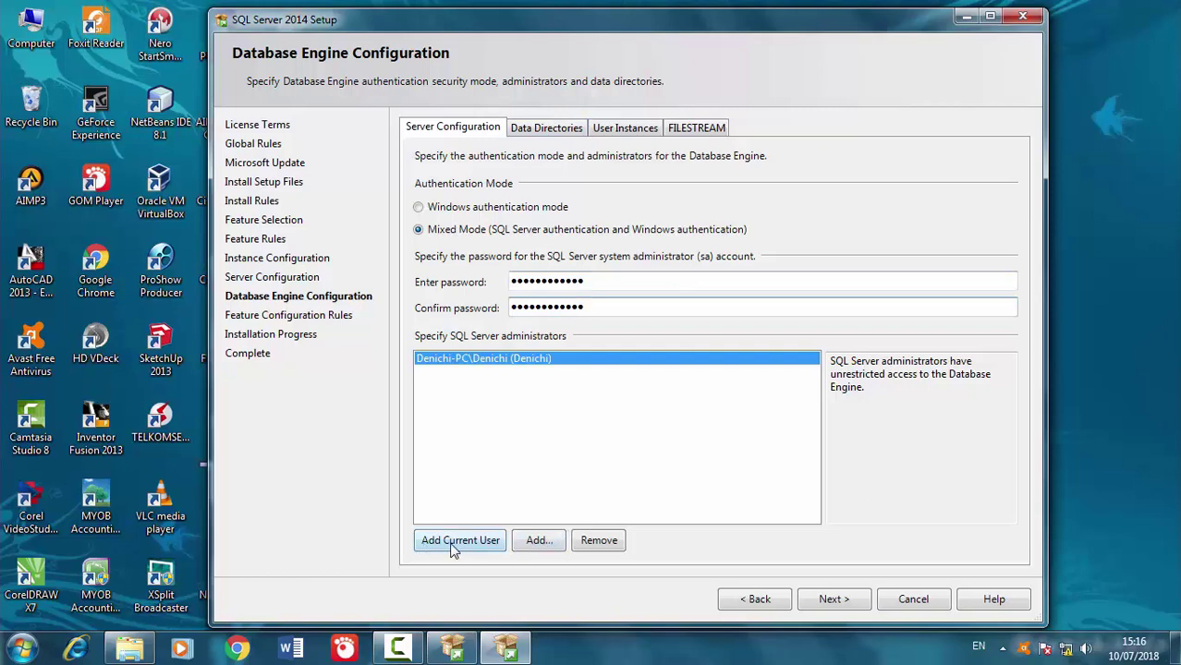
pyautogui.click(497, 549)
# Step: Review the database engine's data directories, user instances and FILESTREAM settings, and return to the authentication settings
pyautogui.click(555, 130)
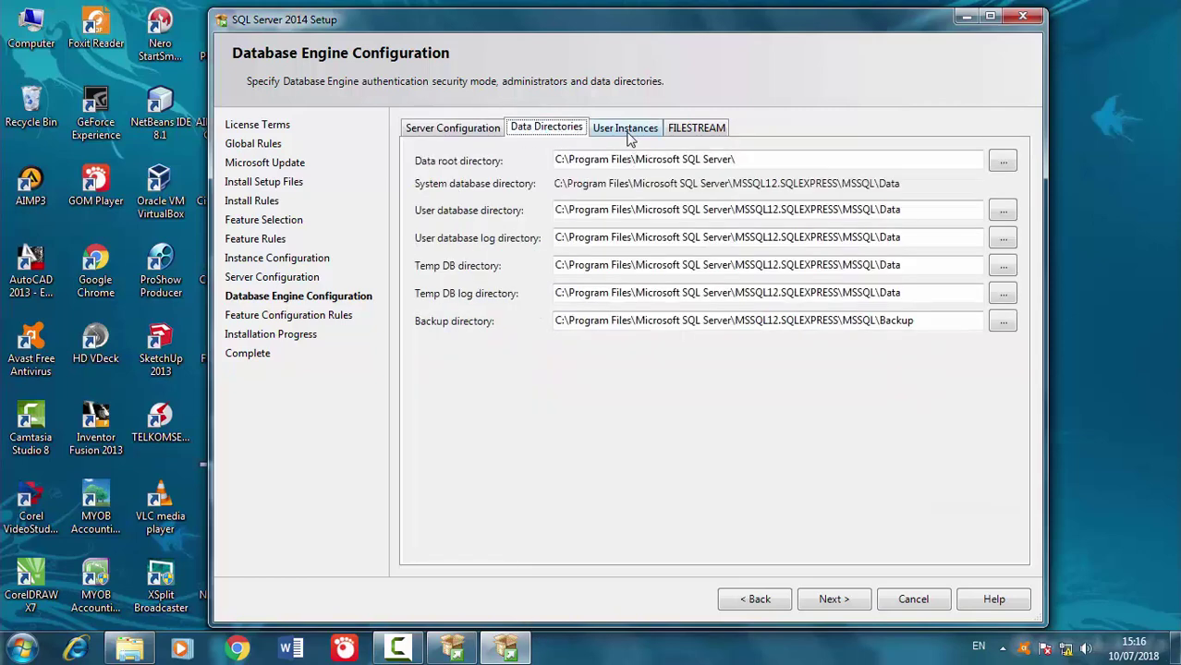
pyautogui.click(628, 134)
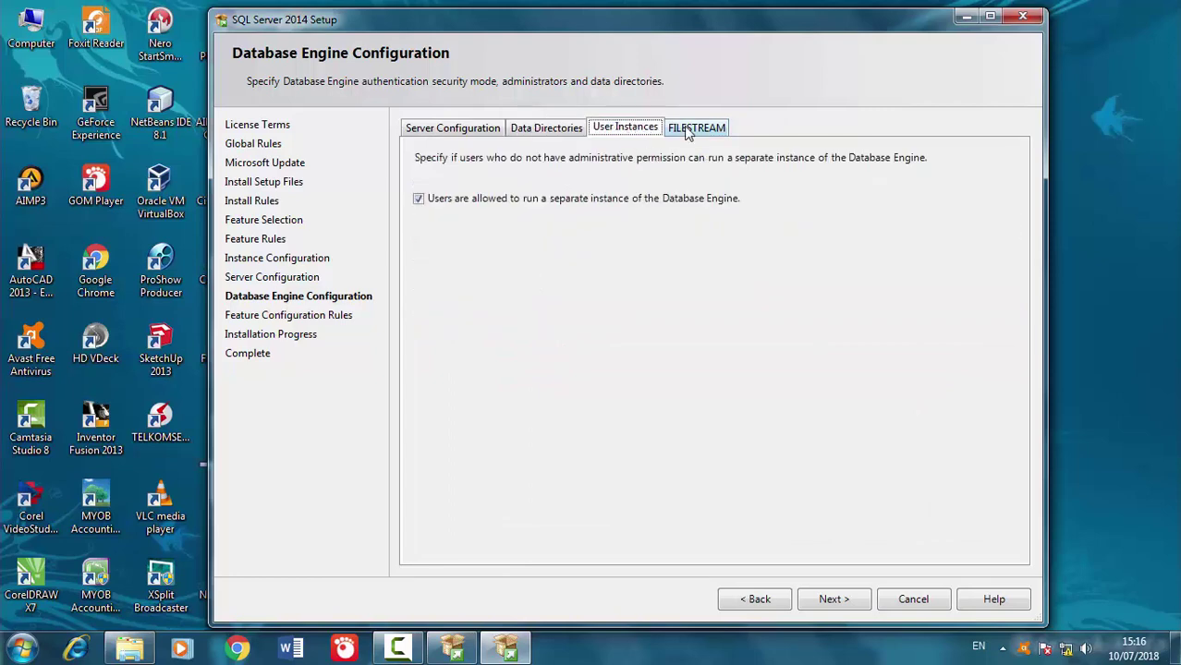
pyautogui.click(688, 134)
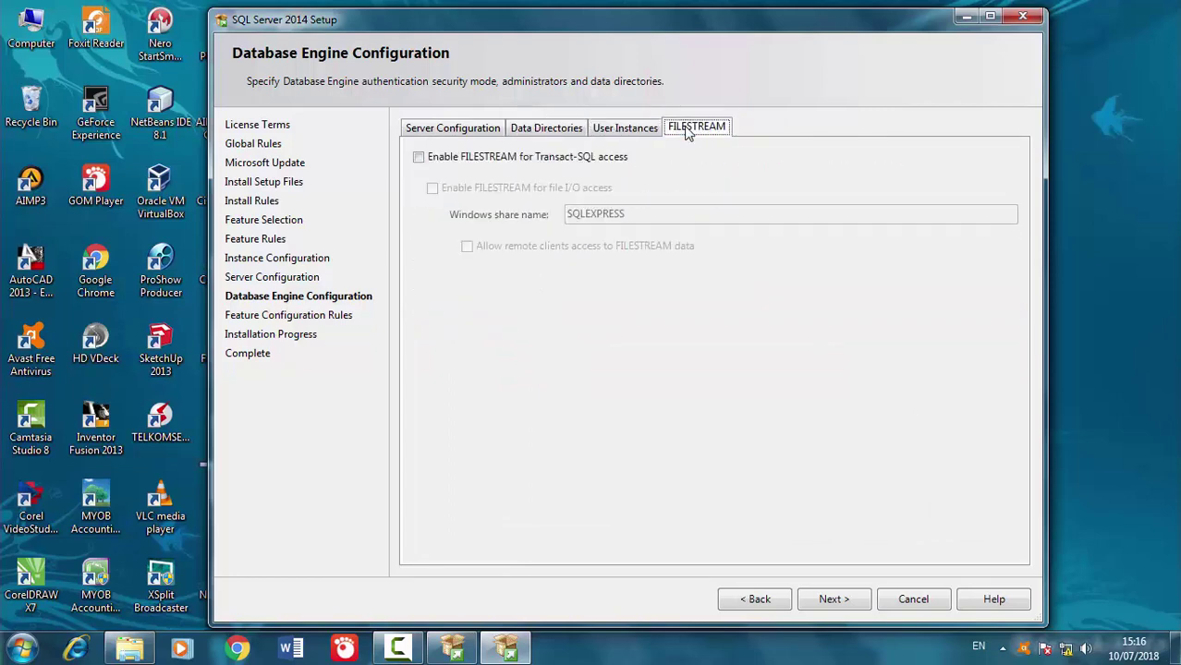
pyautogui.click(420, 131)
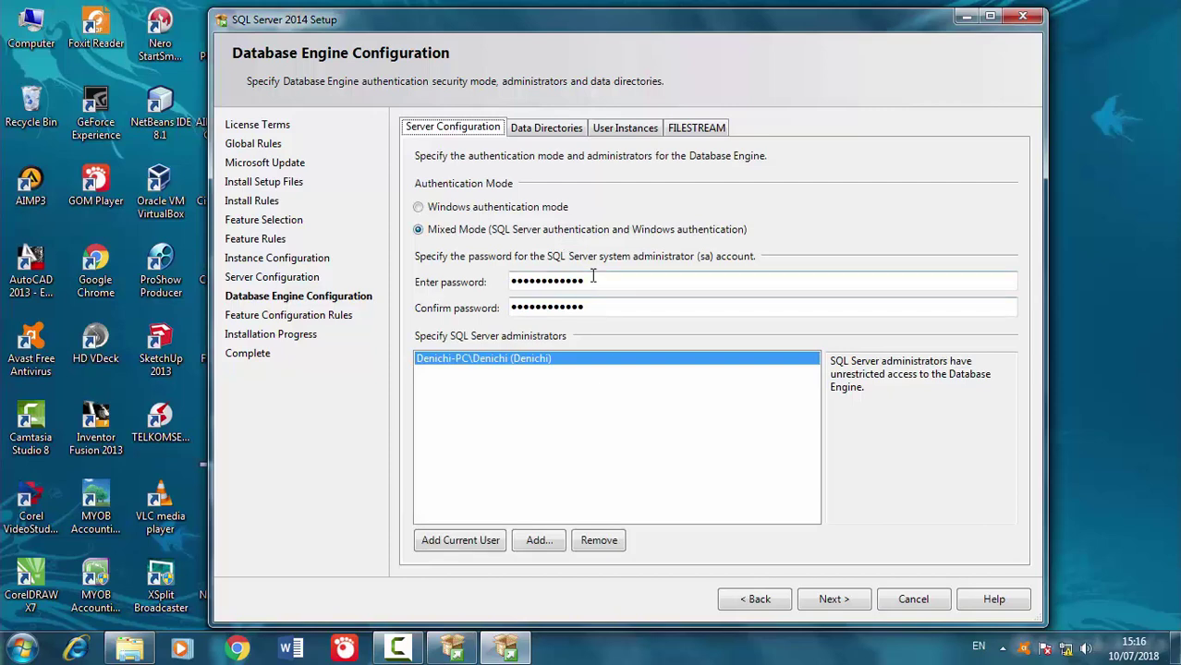
pyautogui.click(592, 277)
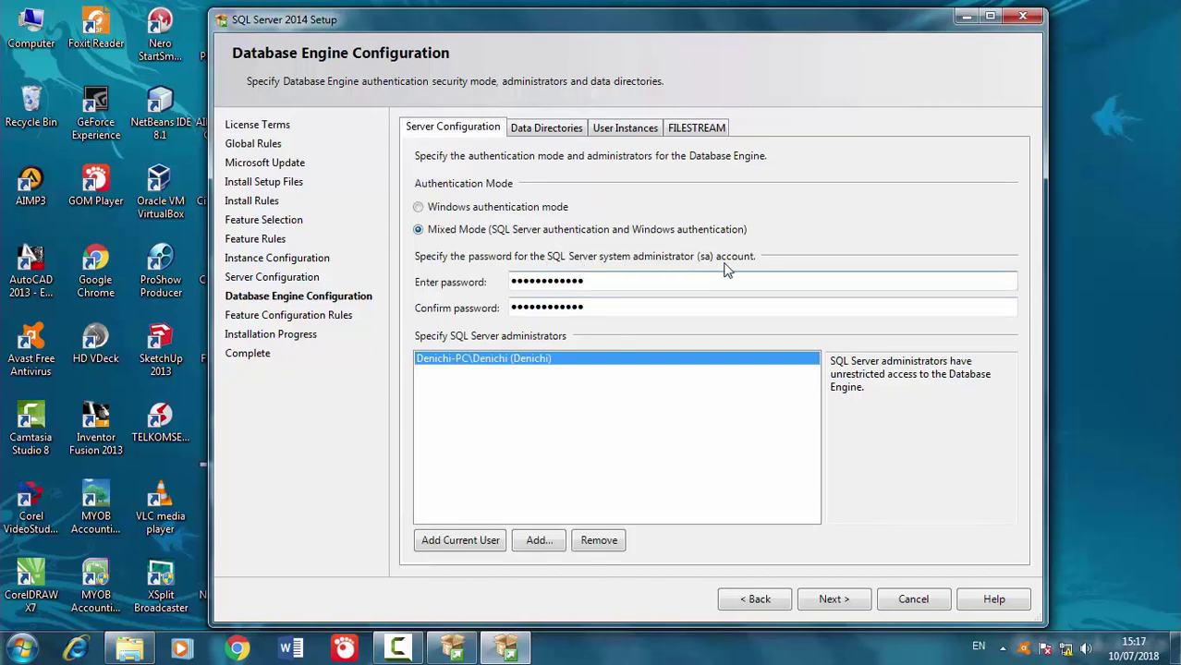
pyautogui.moveTo(647, 285); pyautogui.dragTo(420, 289)
pyautogui.moveTo(608, 306); pyautogui.dragTo(501, 308)
pyautogui.click(22, 647)
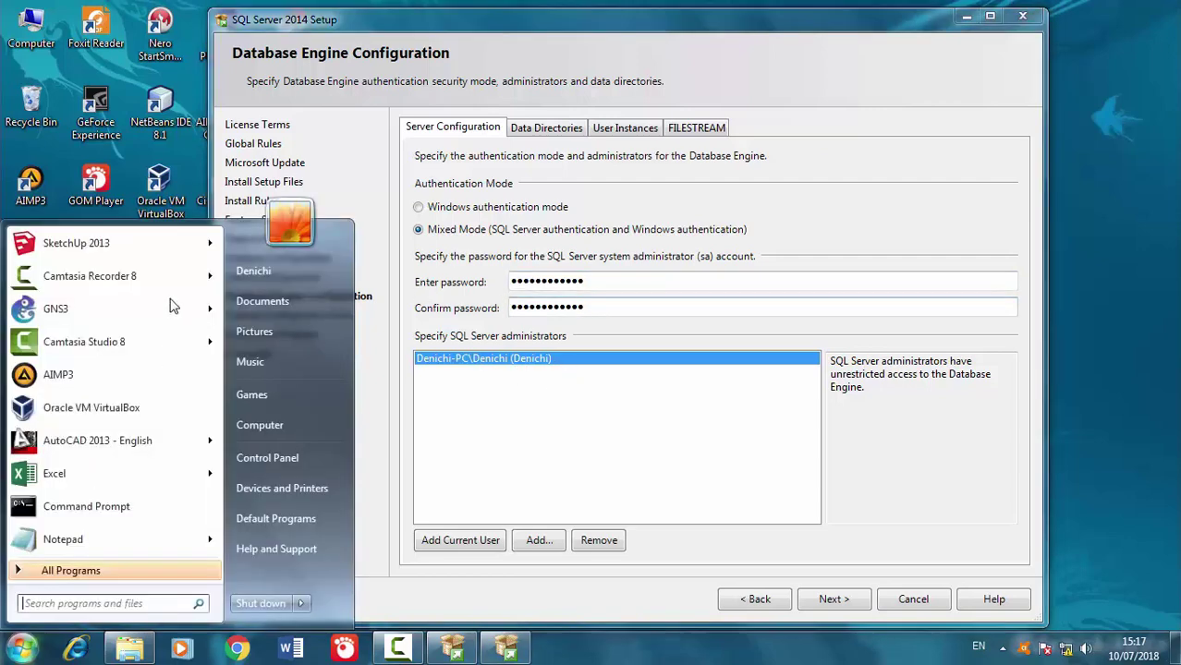
pyautogui.click(628, 422)
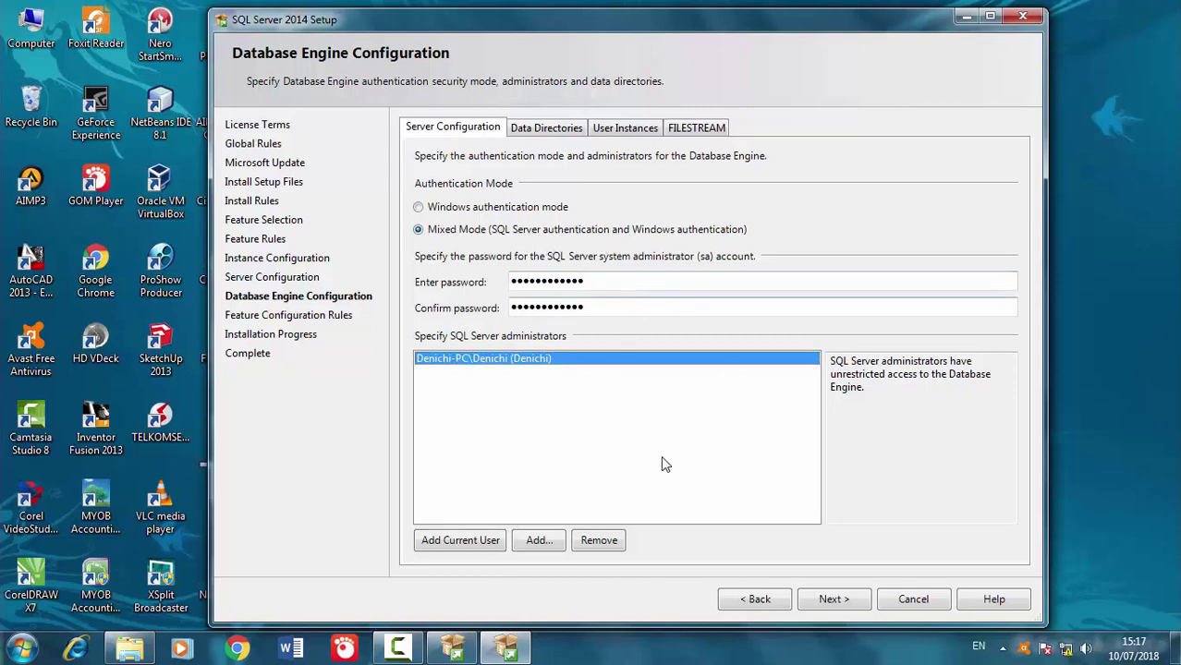
# Step: Continue from Database Engine Configuration to run the installation, and close the setup wizard on completion
pyautogui.click(835, 596)
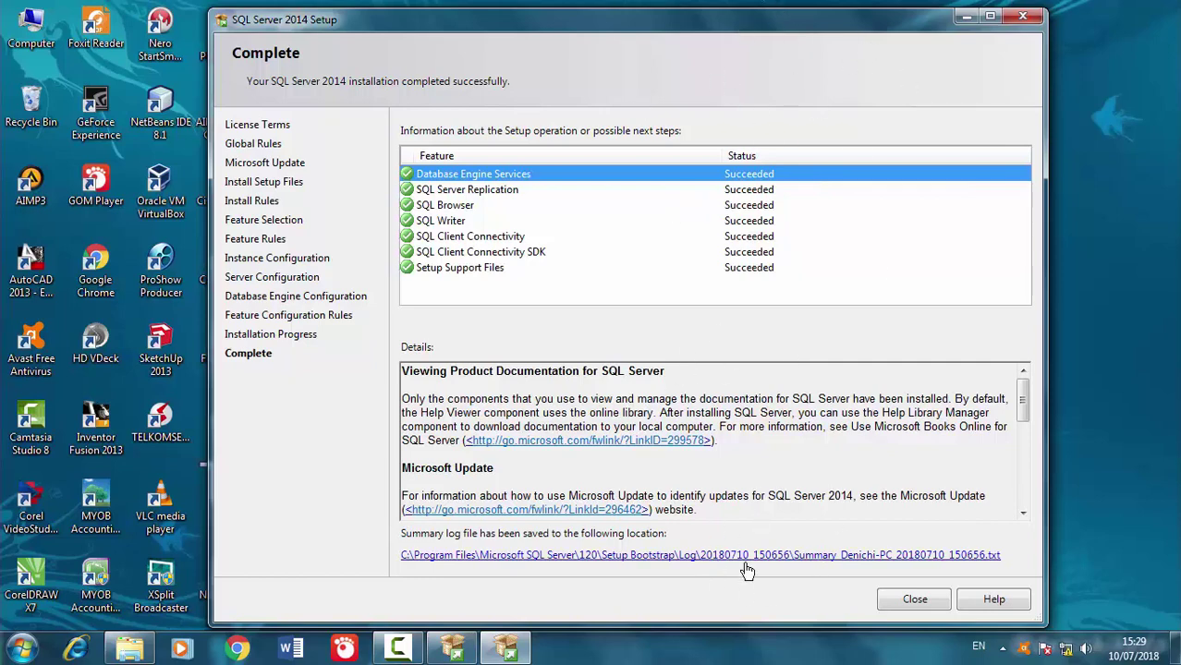
pyautogui.click(912, 600)
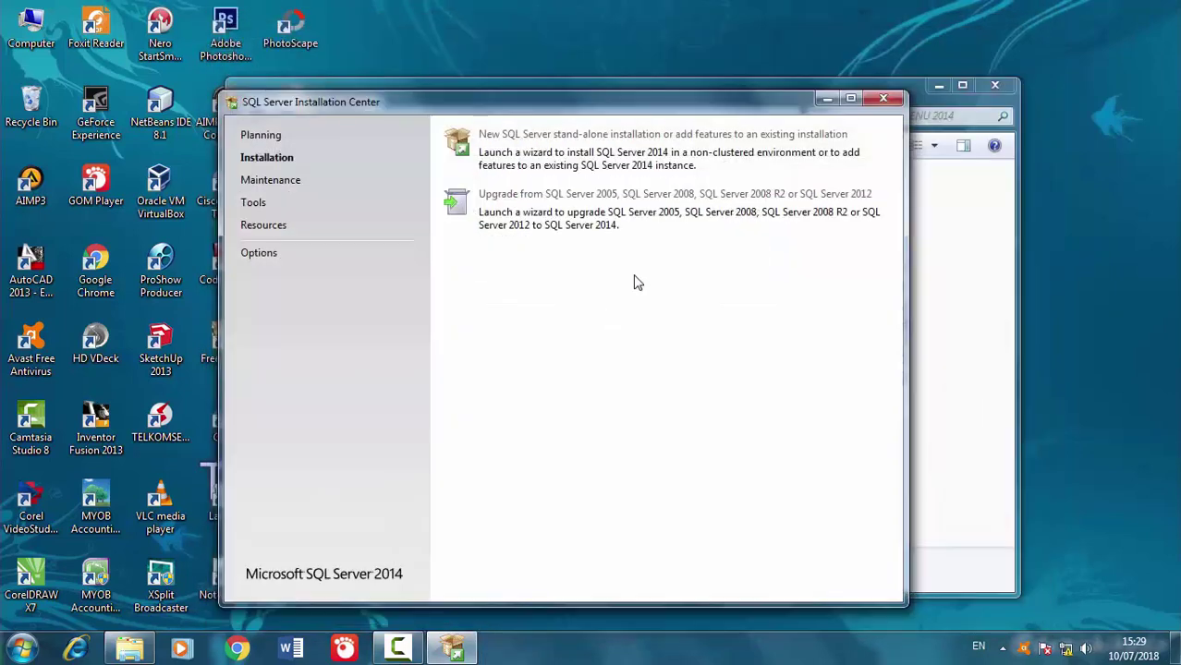
# Step: Review the Maintenance, Tools, Resources and Options pages of the SQL Server Installation Center and close it
pyautogui.click(271, 185)
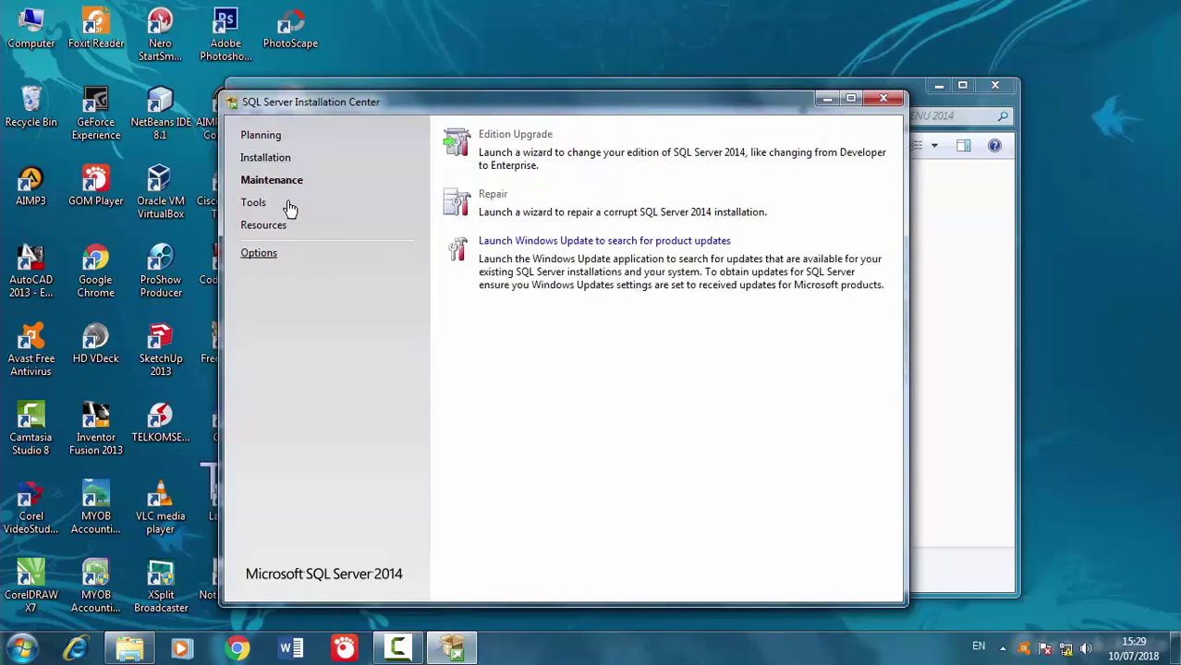
pyautogui.click(251, 205)
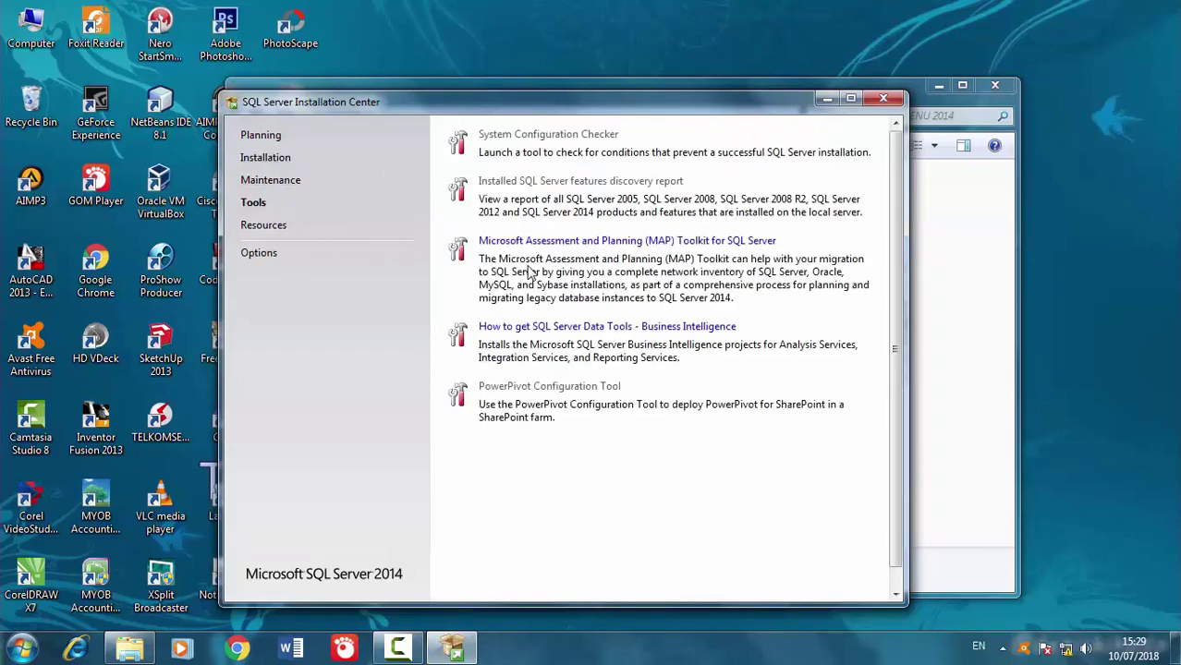
pyautogui.click(251, 227)
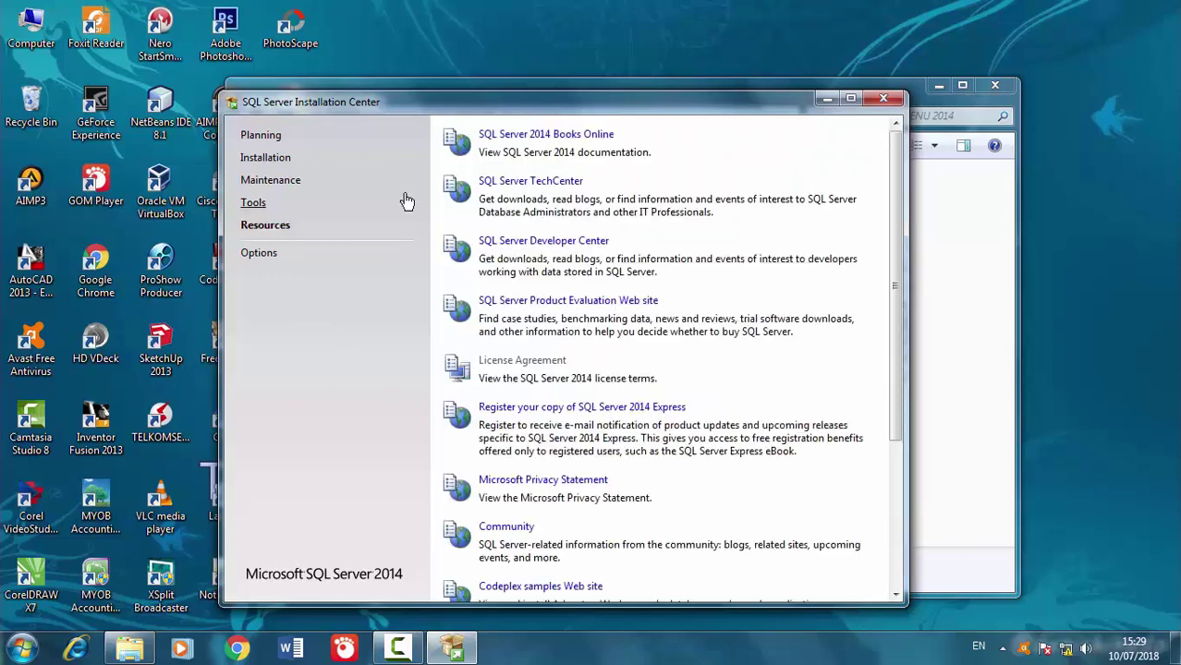
pyautogui.click(250, 253)
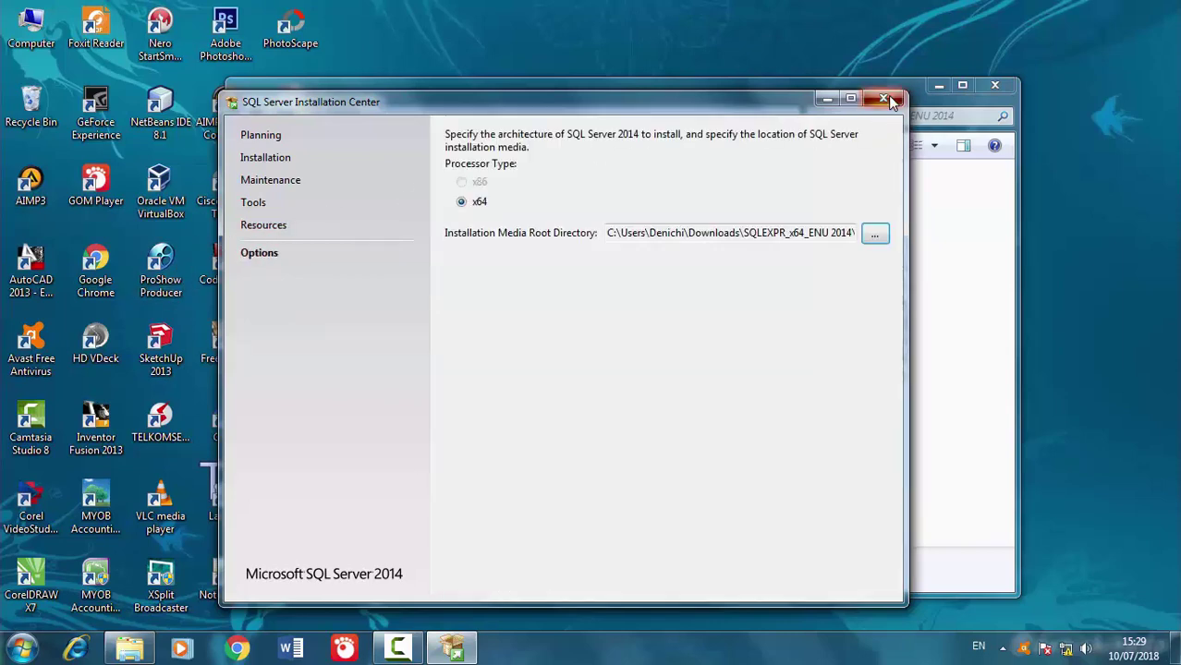
pyautogui.click(883, 98)
# Step: Go back up to the Downloads folder and refresh its contents
pyautogui.moveTo(706, 87); pyautogui.dragTo(711, 83)
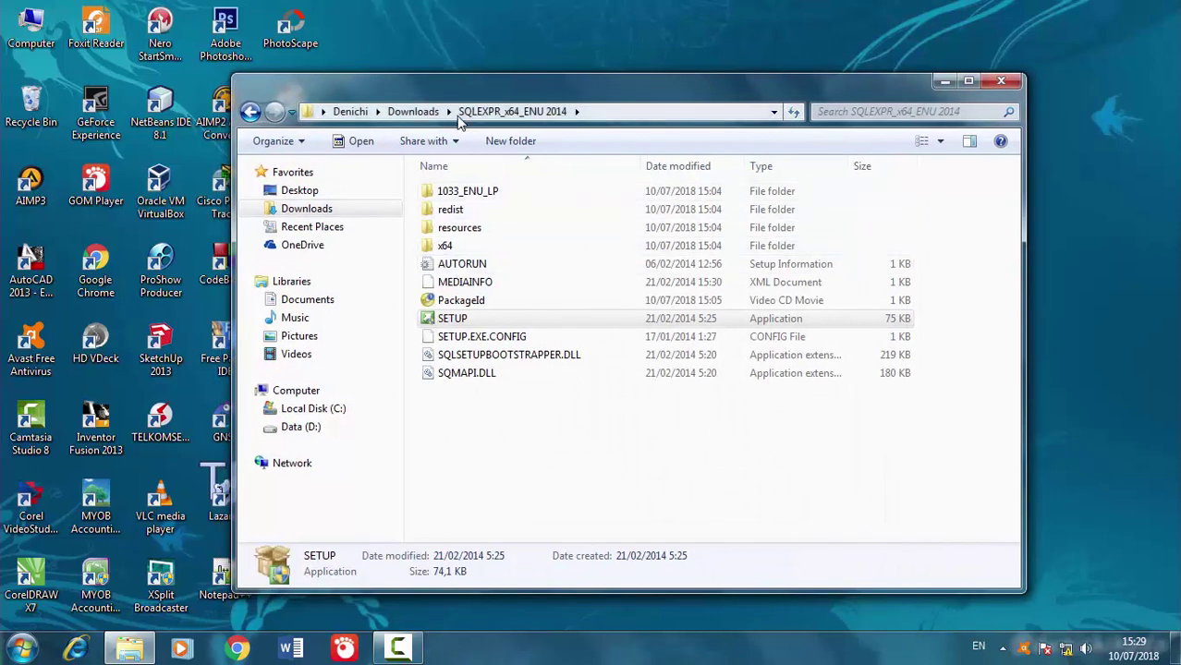
pyautogui.press('BackSpace')
pyautogui.rightClick(617, 327)
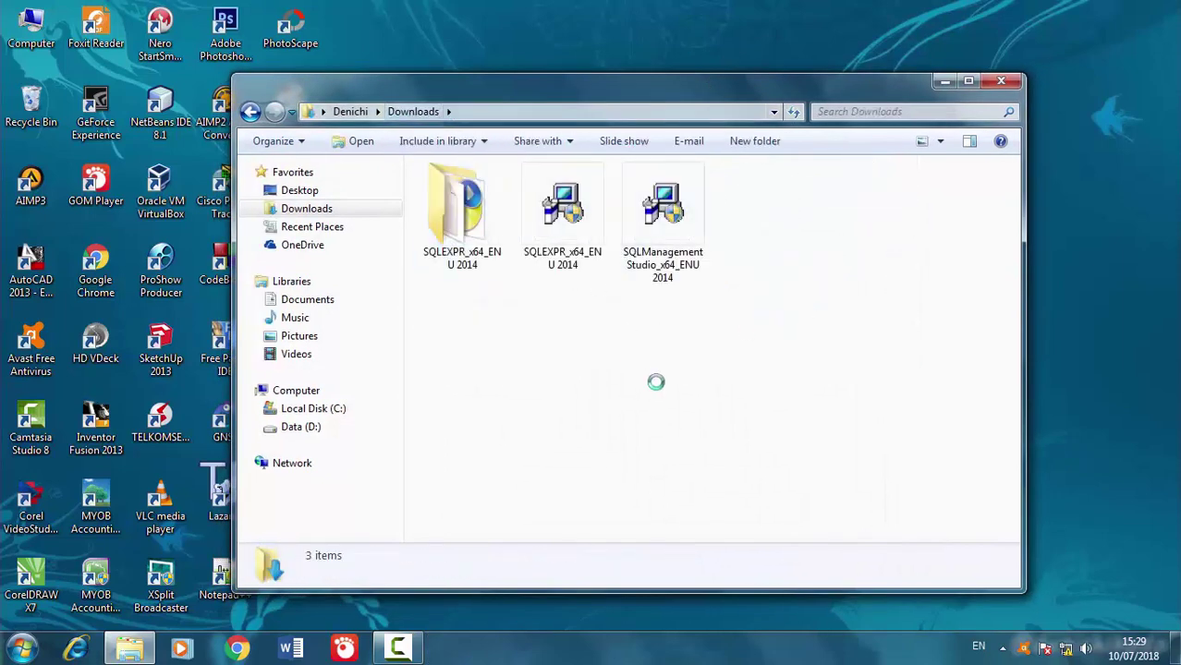
pyautogui.click(672, 394)
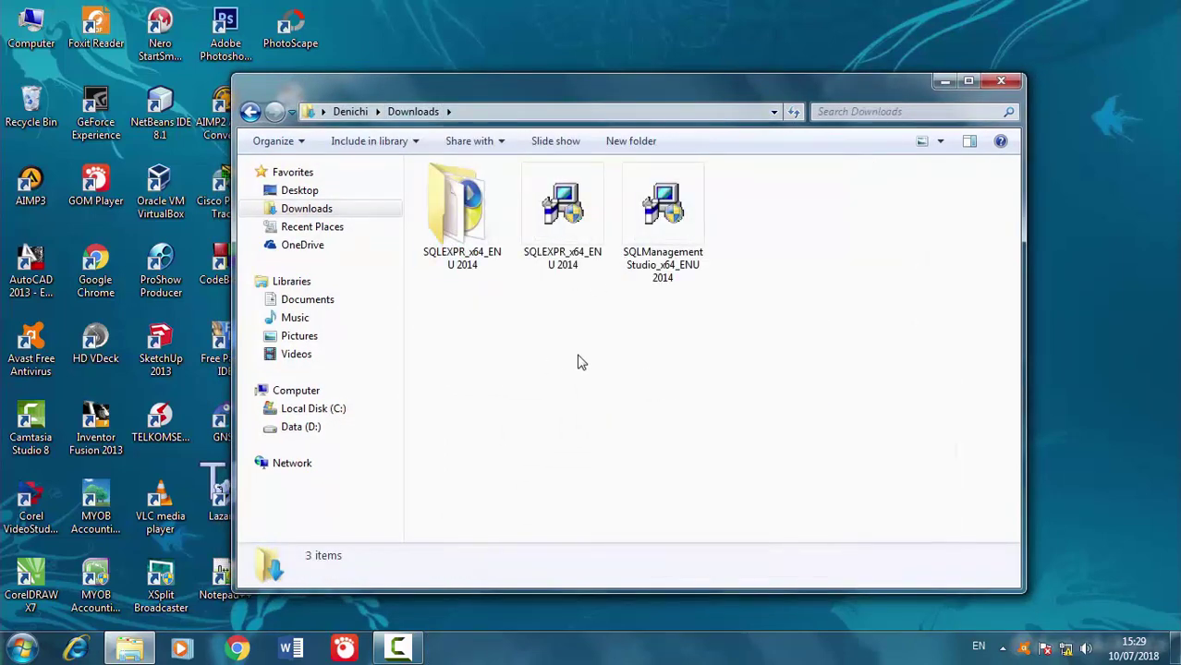
# Step: Check the installed programs for Microsoft SQL Server 2014 and examine the entries in its Configuration Tools folder
pyautogui.click(23, 647)
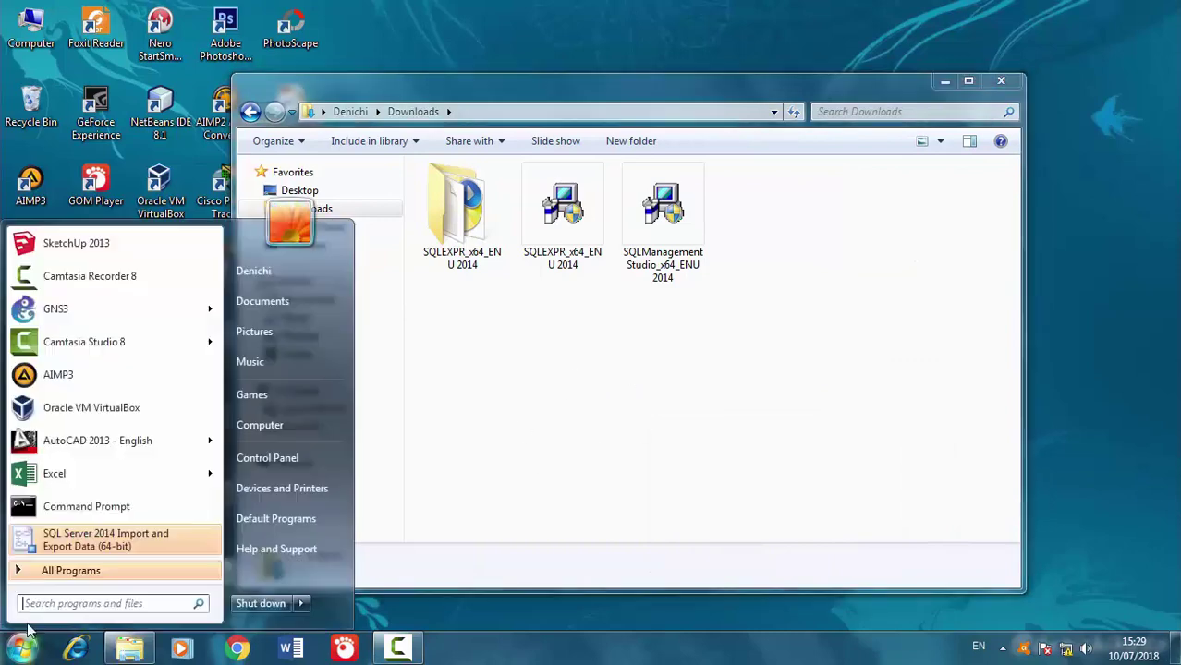
pyautogui.click(69, 572)
pyautogui.scroll(-6, 69, 417)
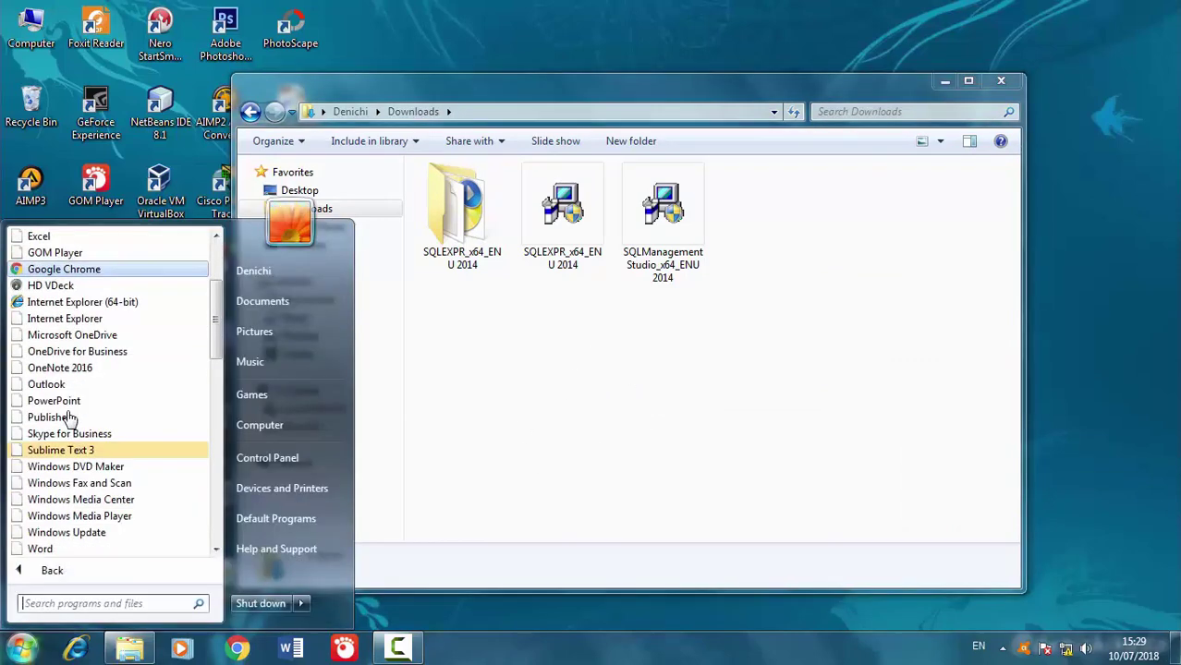
pyautogui.scroll(-10, 93, 444)
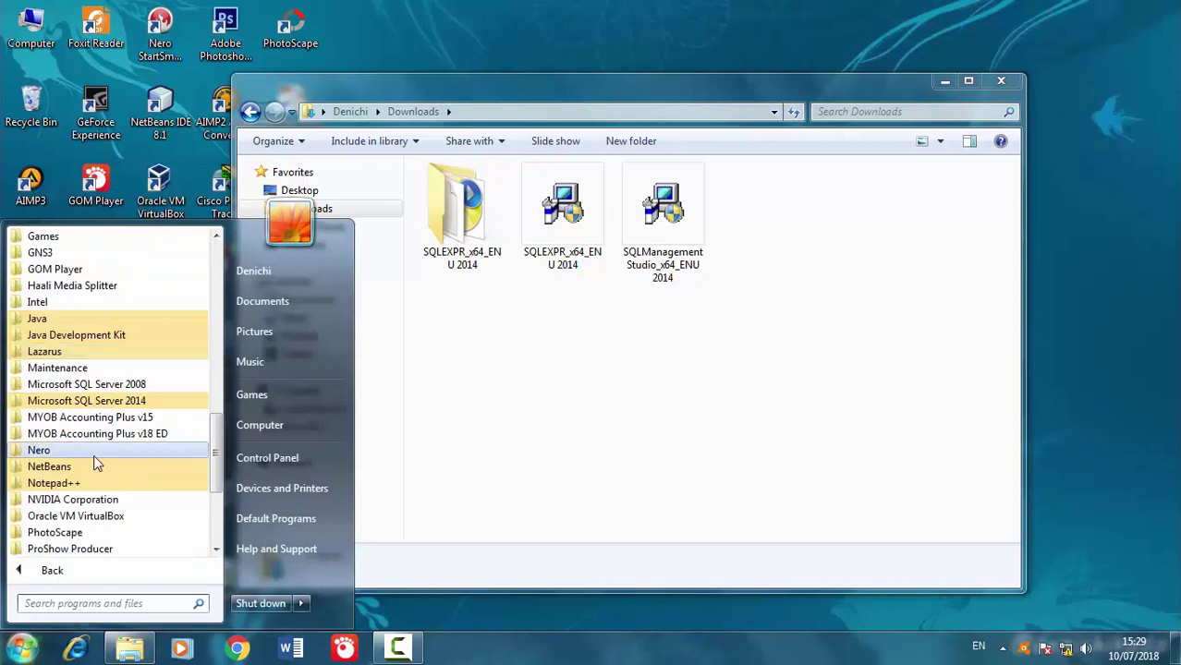
pyautogui.scroll(3, 100, 464)
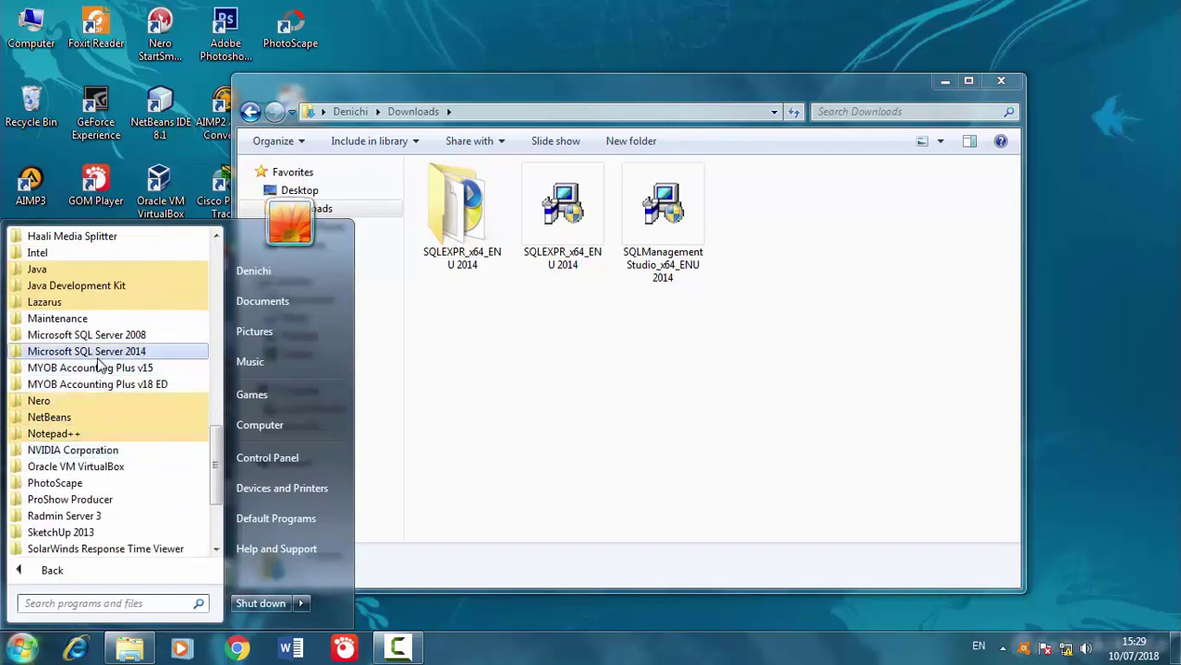
pyautogui.click(99, 352)
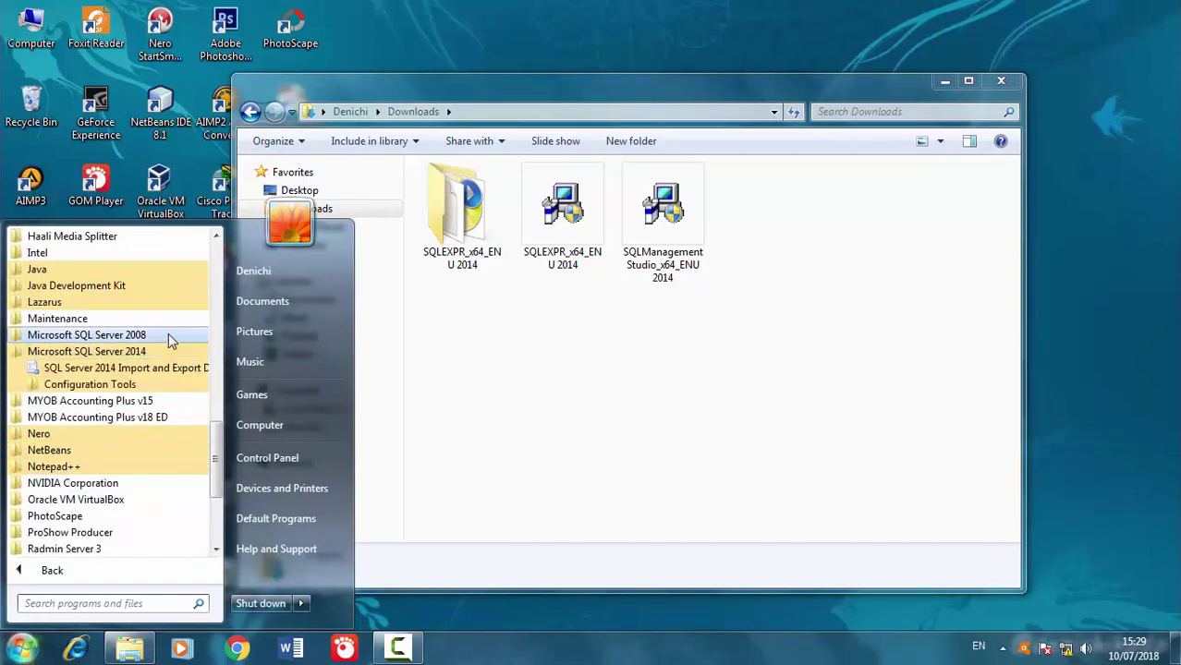
pyautogui.click(109, 384)
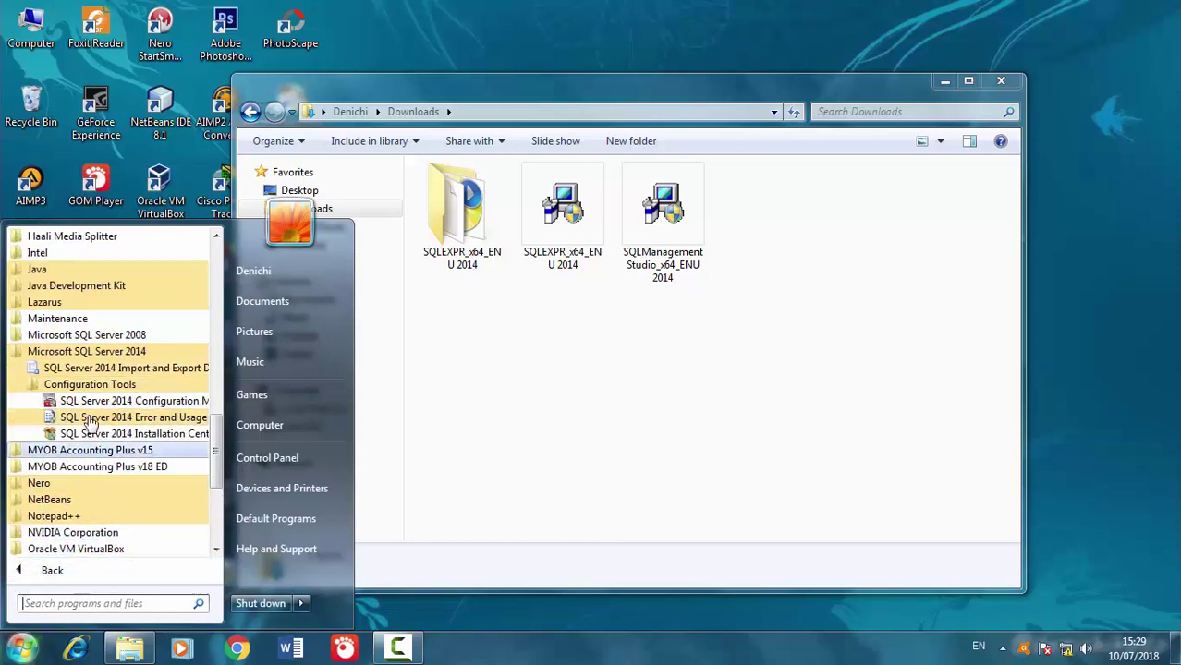
pyautogui.click(567, 367)
# Step: Refresh the Downloads folder and extract the SQLManagementStudio_x64_ENU 2014 package to the suggested directory
pyautogui.rightClick(582, 362)
pyautogui.click(609, 423)
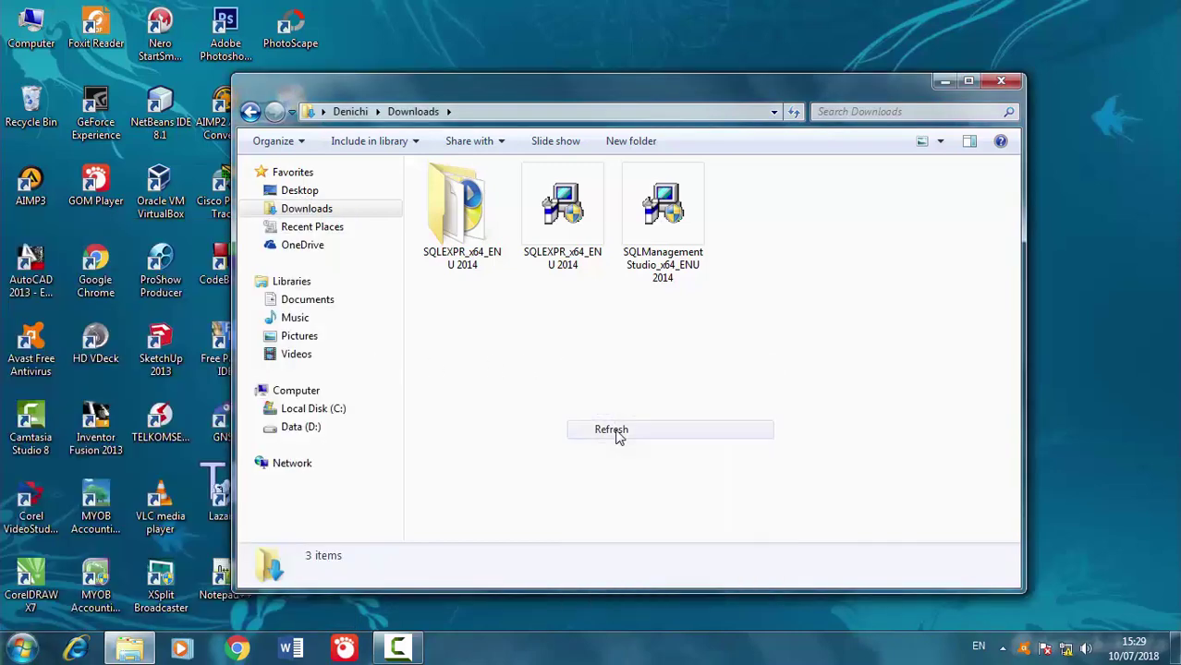
pyautogui.click(667, 211)
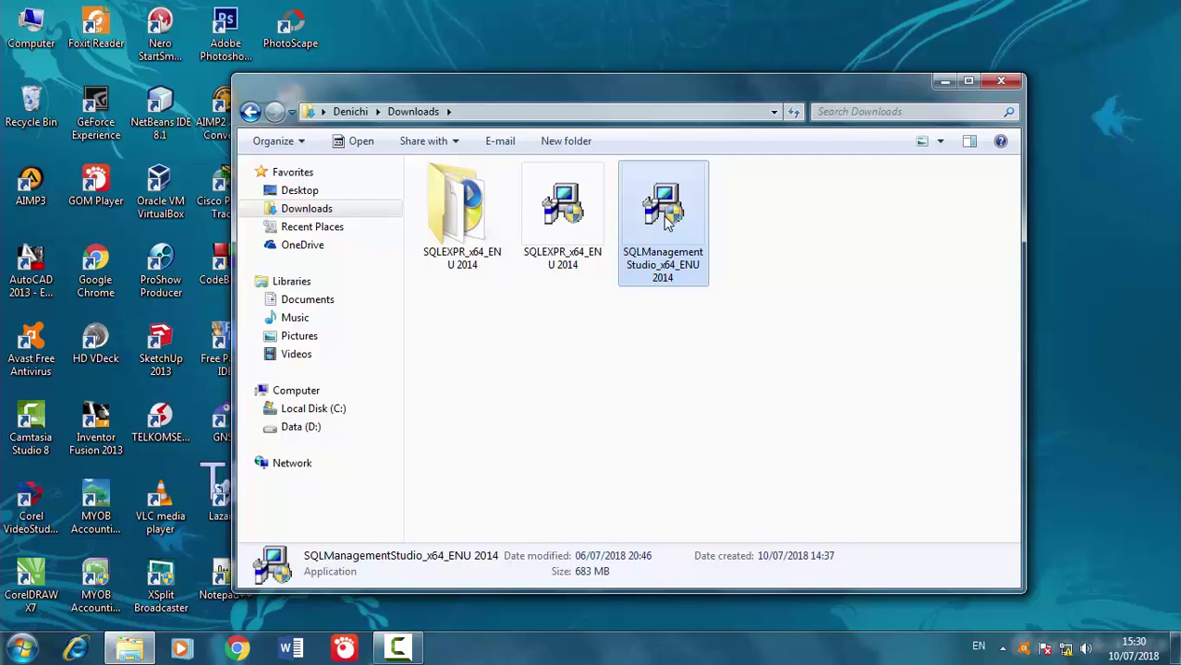
pyautogui.doubleClick(668, 224)
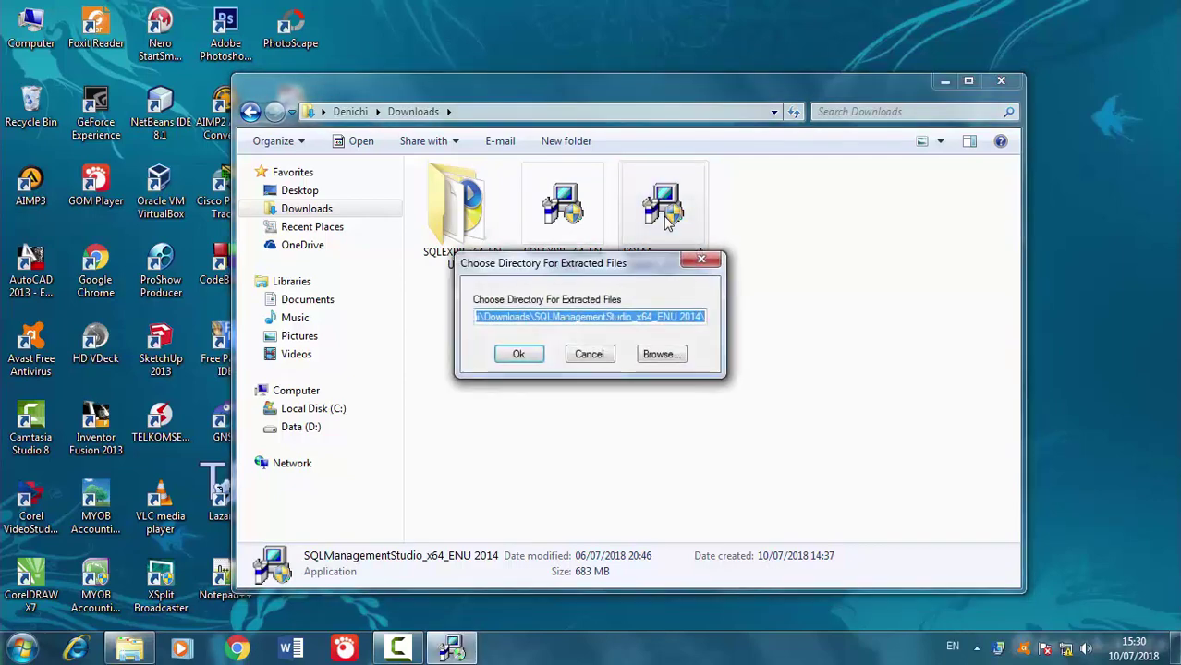
pyautogui.click(520, 355)
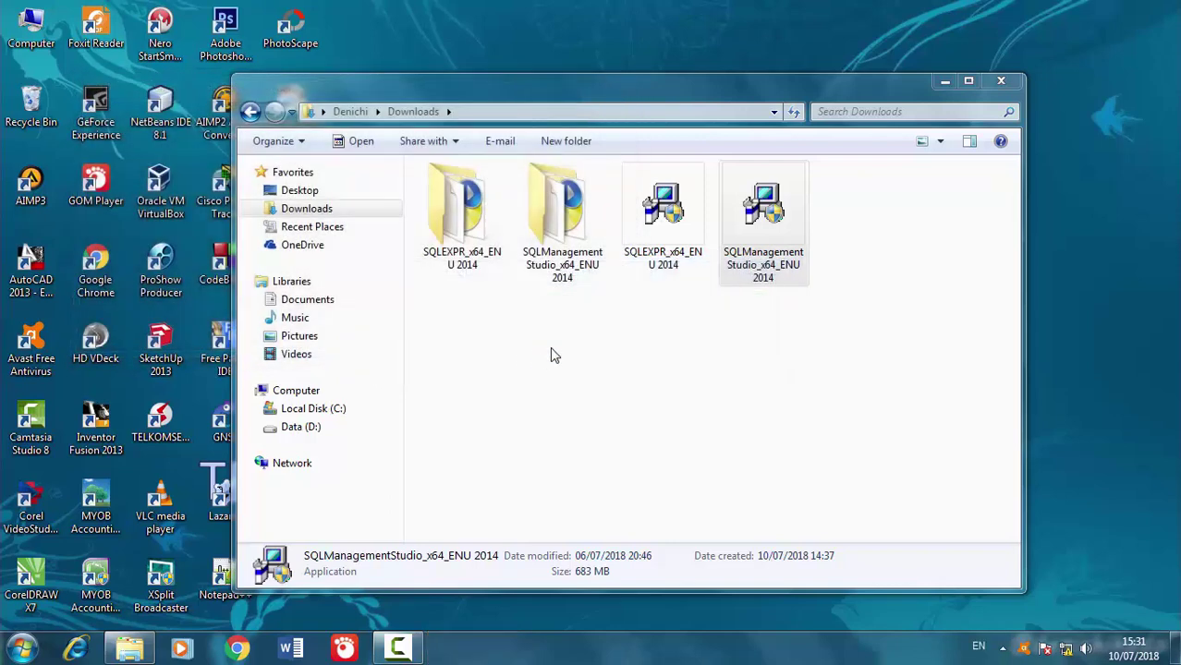
# Step: Launch SETUP from the extracted SQLManagementStudio_x64_ENU 2014 folder, and close the Installation Center that it opens
pyautogui.click(566, 330)
pyautogui.doubleClick(566, 256)
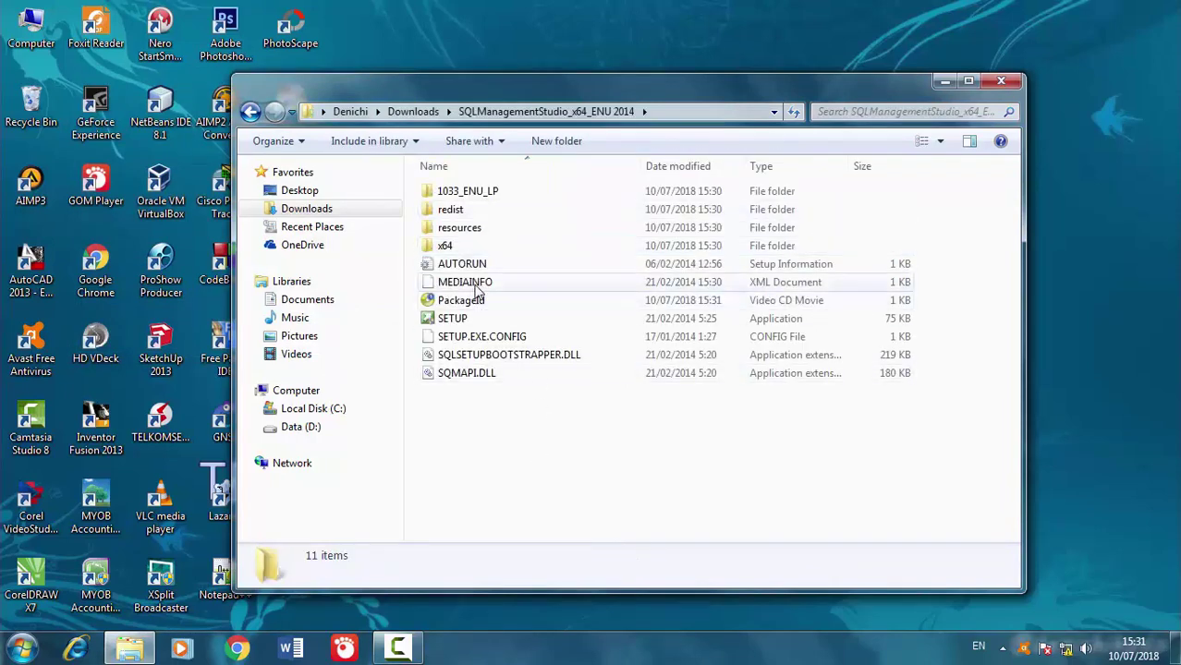
pyautogui.click(446, 319)
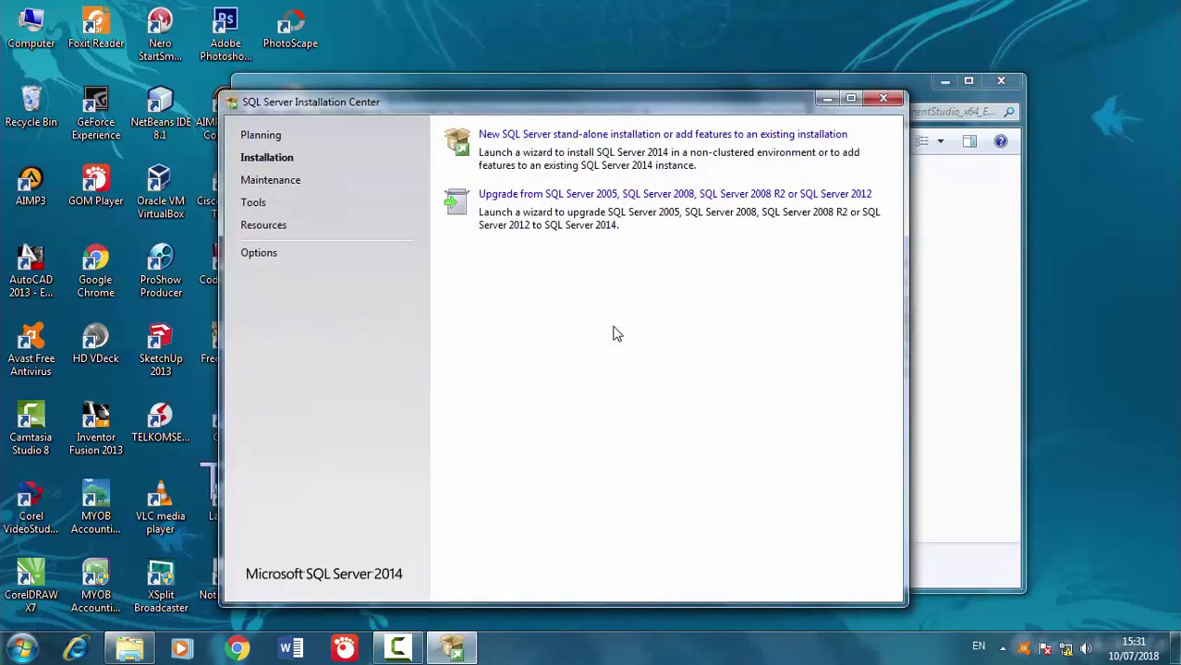
pyautogui.click(880, 100)
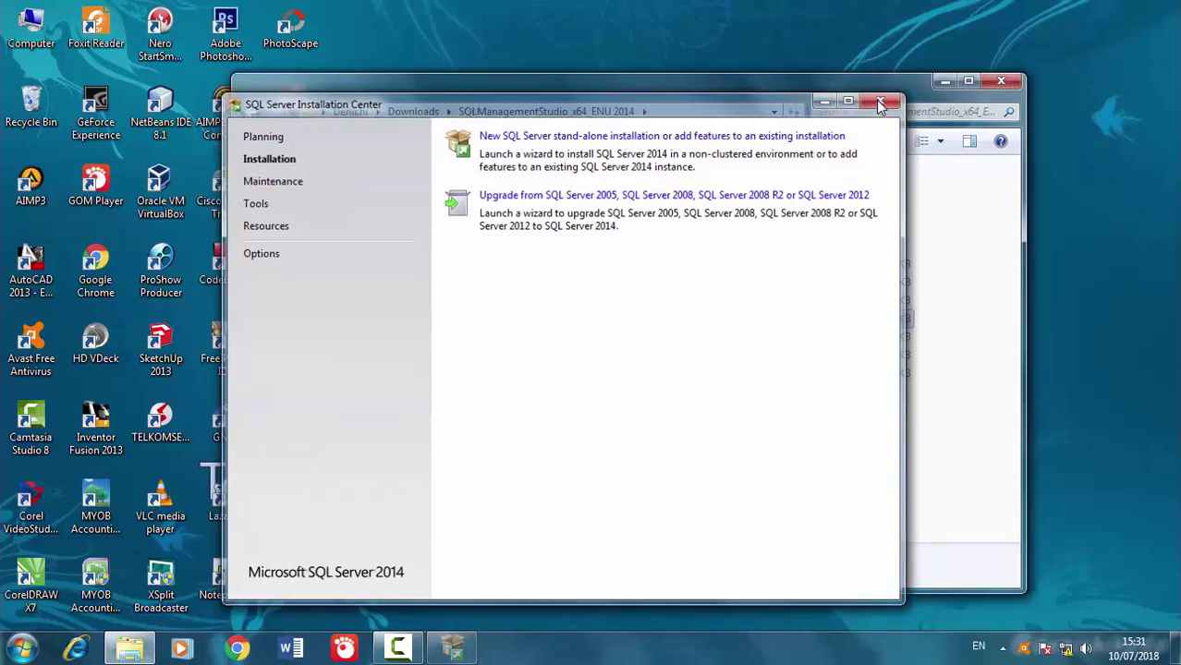
# Step: Refresh the extracted folder, launch SETUP again, and start a new SQL Server stand-alone installation from the Installation Center
pyautogui.click(487, 434)
pyautogui.rightClick(488, 183)
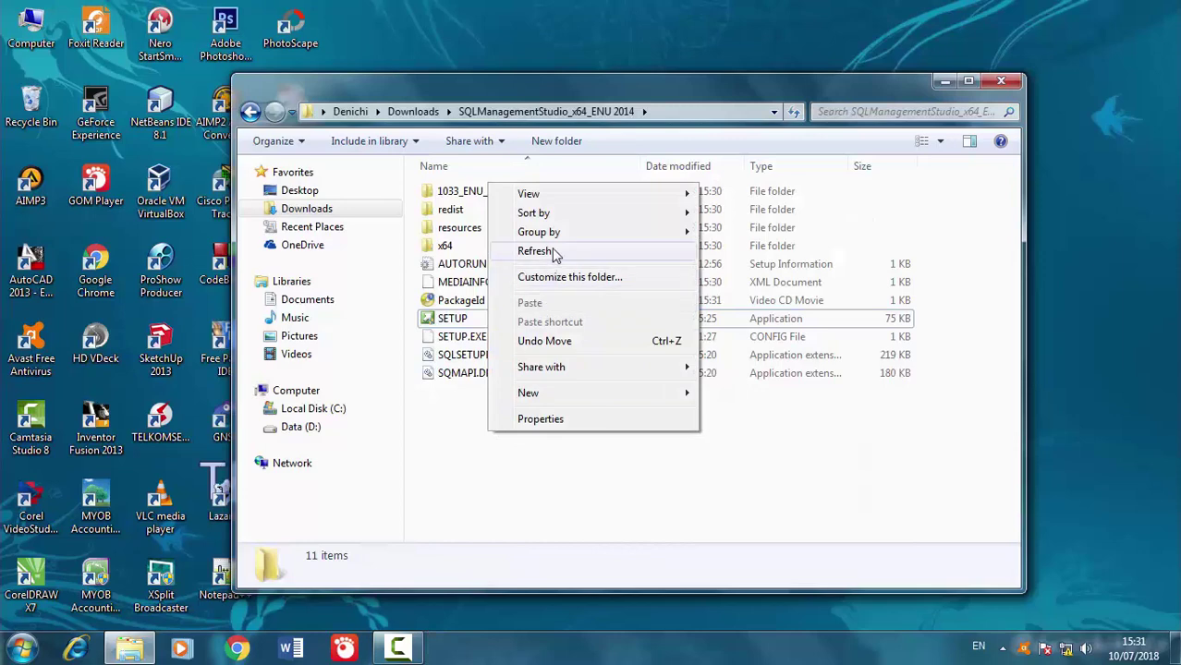
pyautogui.click(554, 252)
pyautogui.click(449, 319)
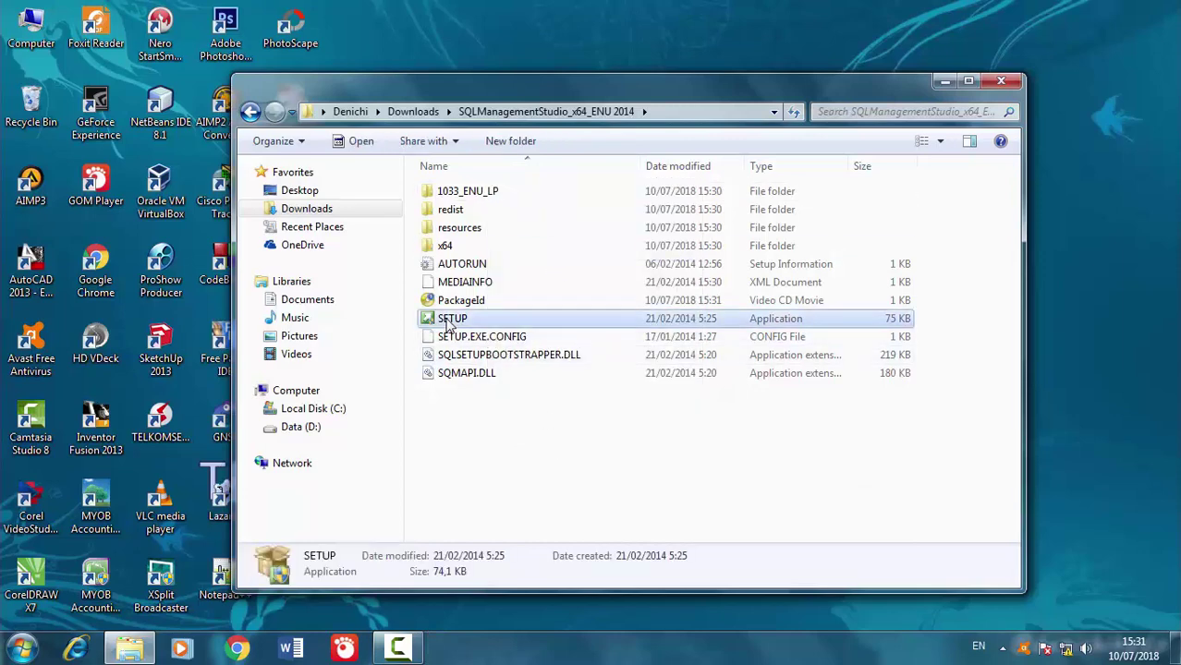
pyautogui.doubleClick(450, 320)
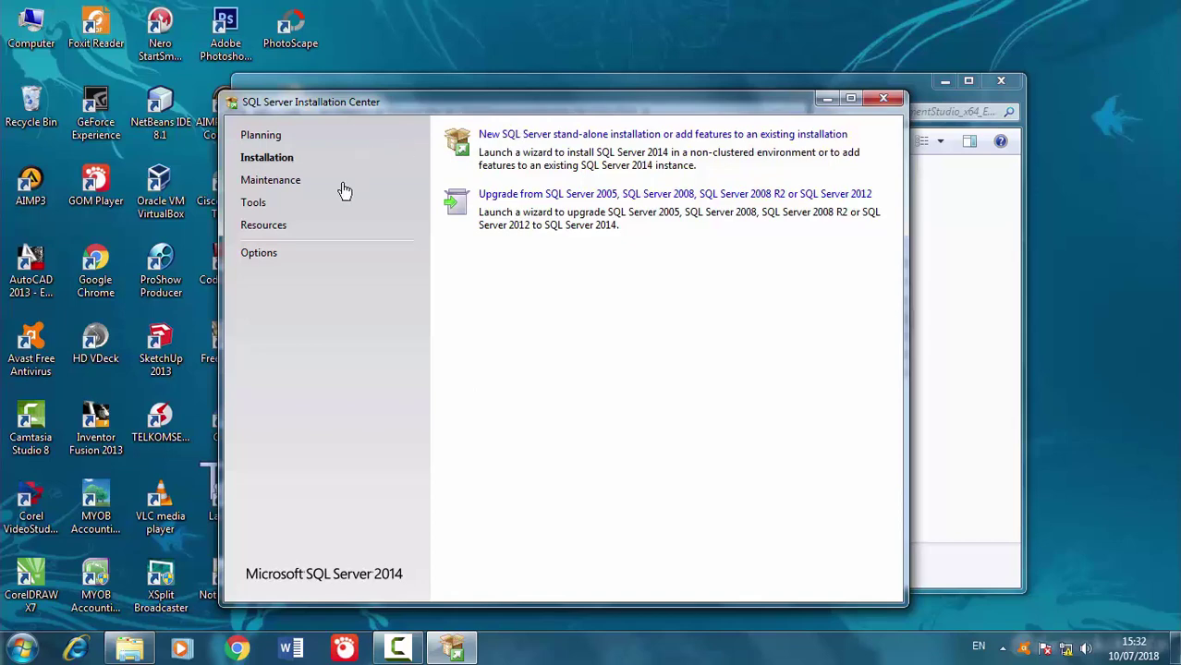
pyautogui.click(622, 137)
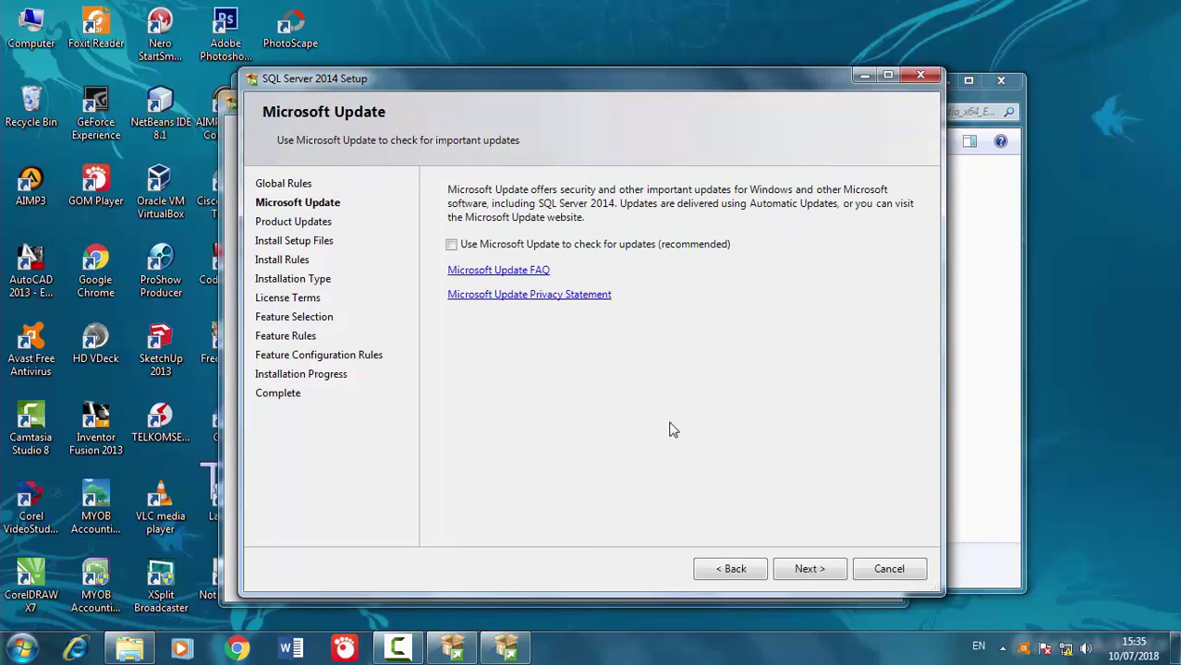
# Step: Continue past the Microsoft Update page with update checking left off, and proceed to the installation type choice
pyautogui.click(810, 569)
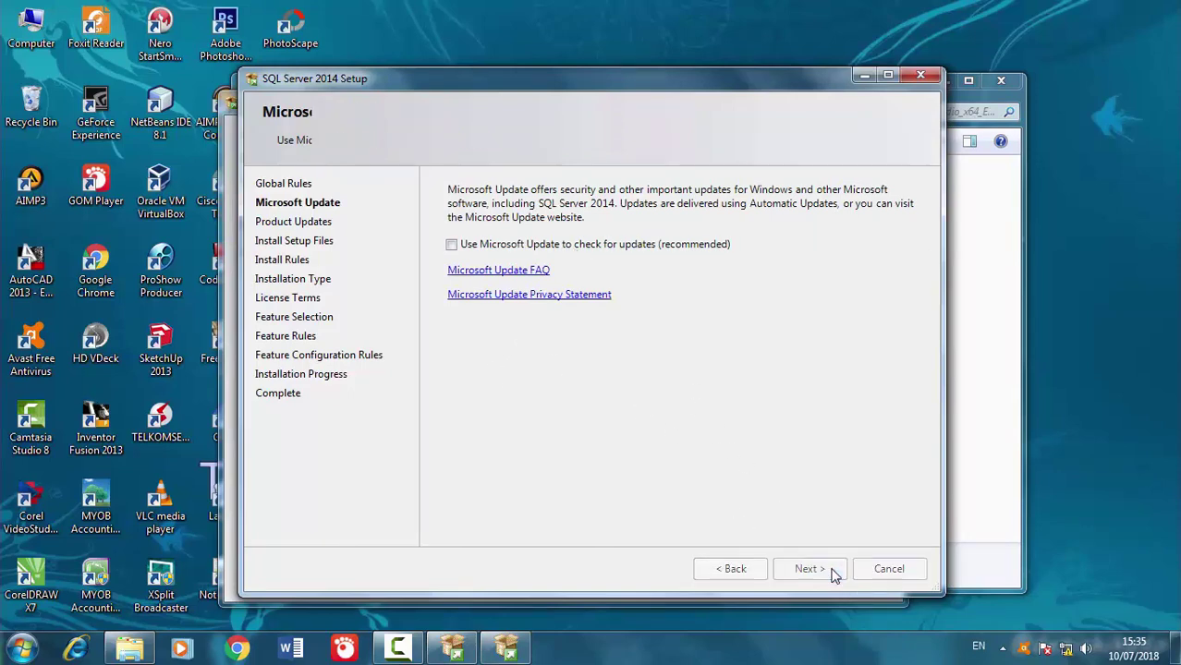
pyautogui.click(810, 569)
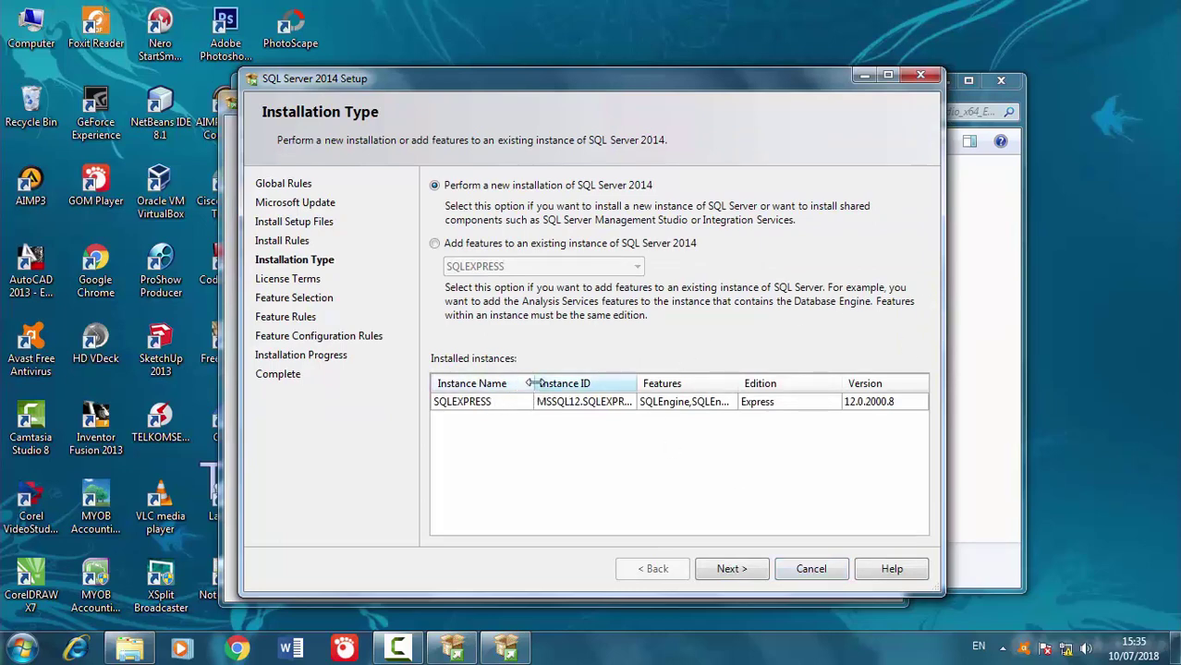
pyautogui.moveTo(533, 383); pyautogui.dragTo(532, 382)
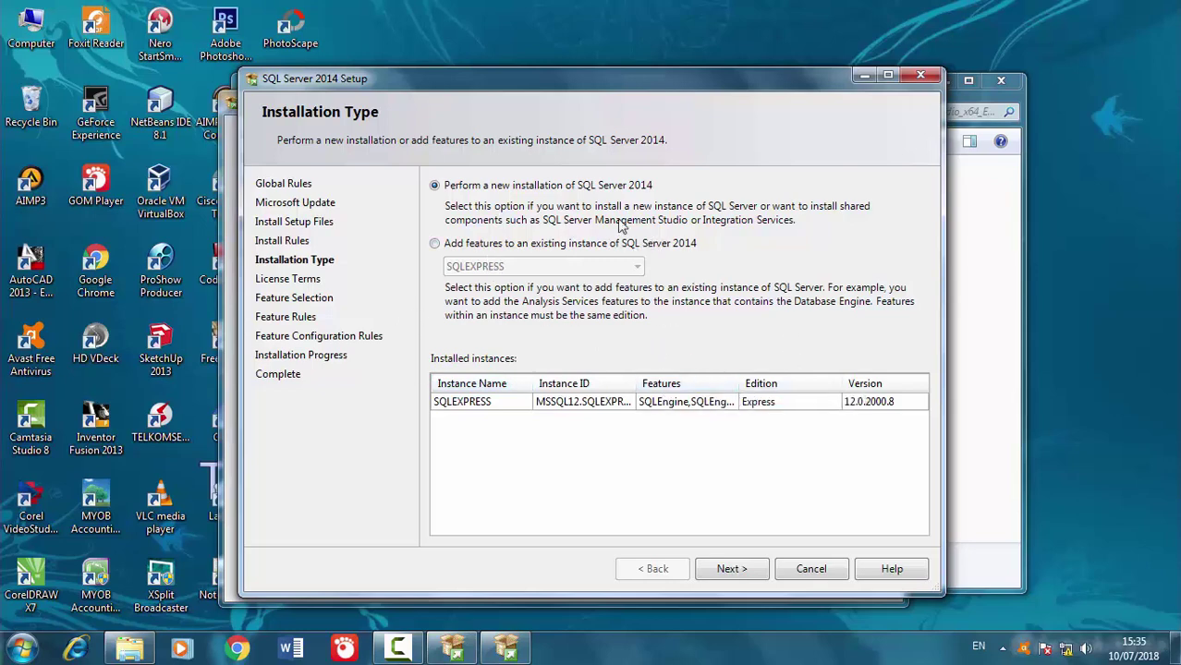
# Step: Compare the option of adding features to the SQLEXPRESS instance, choose to perform a new installation of SQL Server 2014, and continue
pyautogui.click(446, 246)
pyautogui.click(480, 266)
pyautogui.click(752, 270)
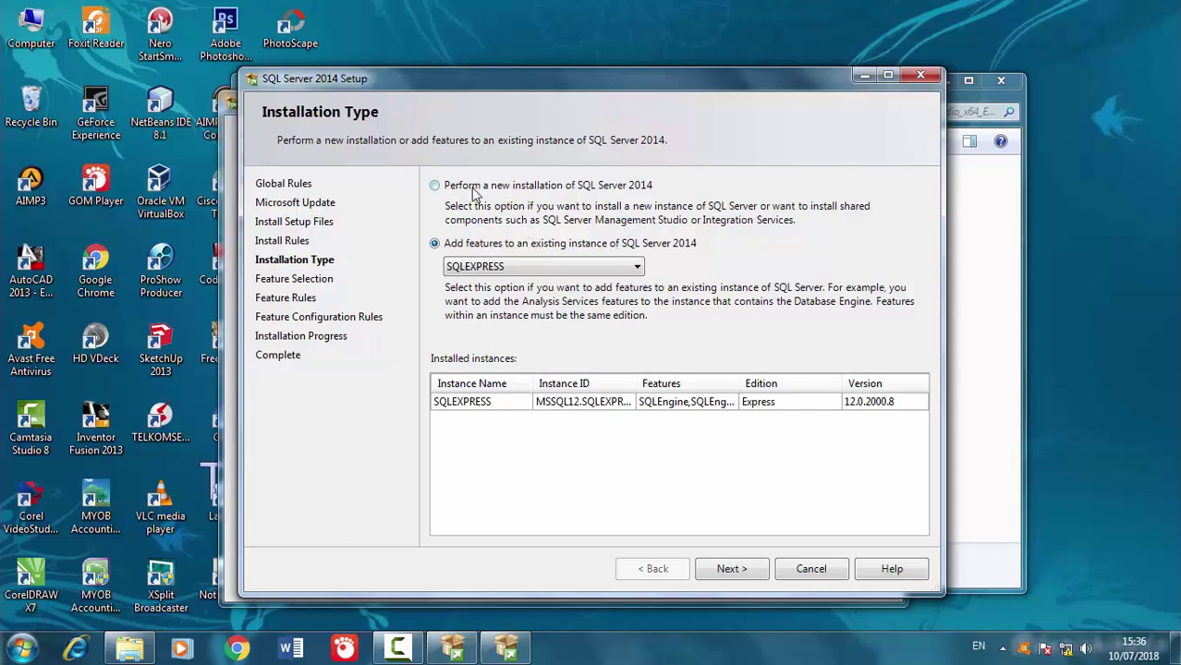
pyautogui.click(435, 185)
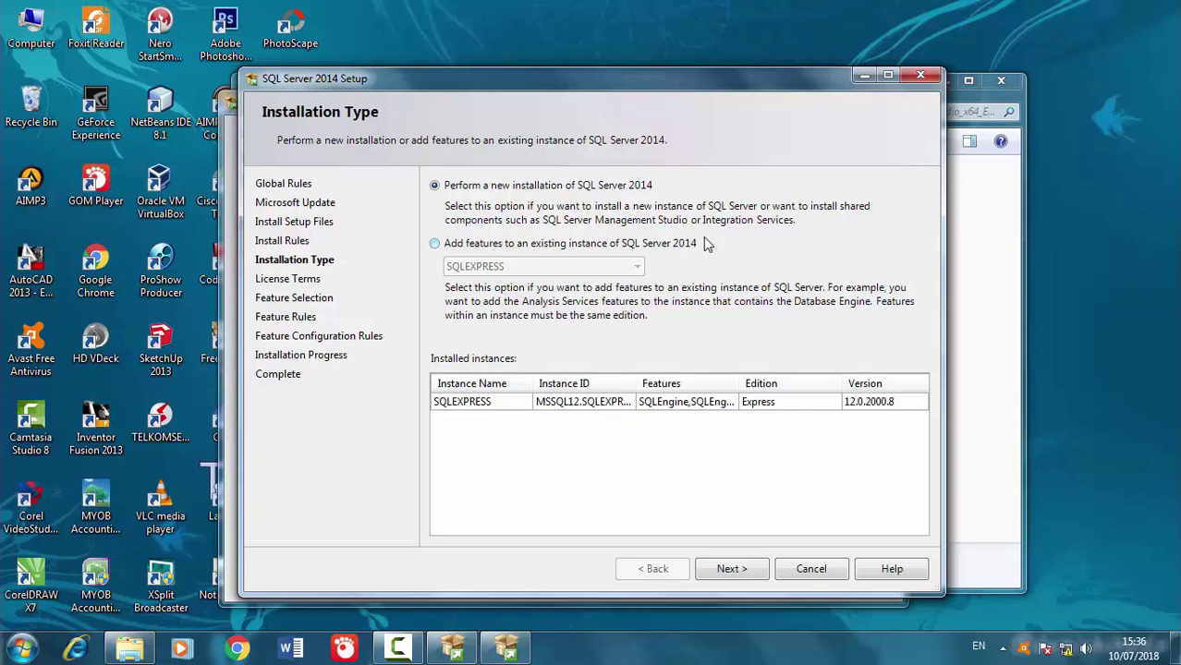
pyautogui.click(730, 569)
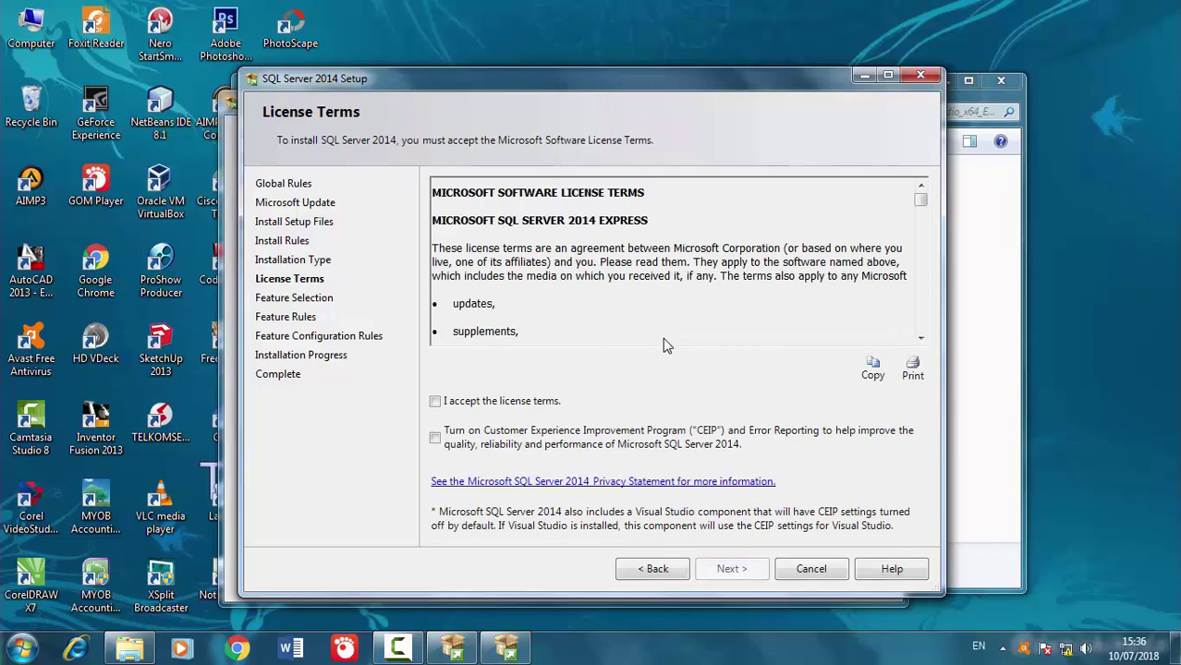
# Step: Accept the license terms, turn on the Customer Experience Improvement Program and error reporting, and continue to feature selection
pyautogui.click(473, 400)
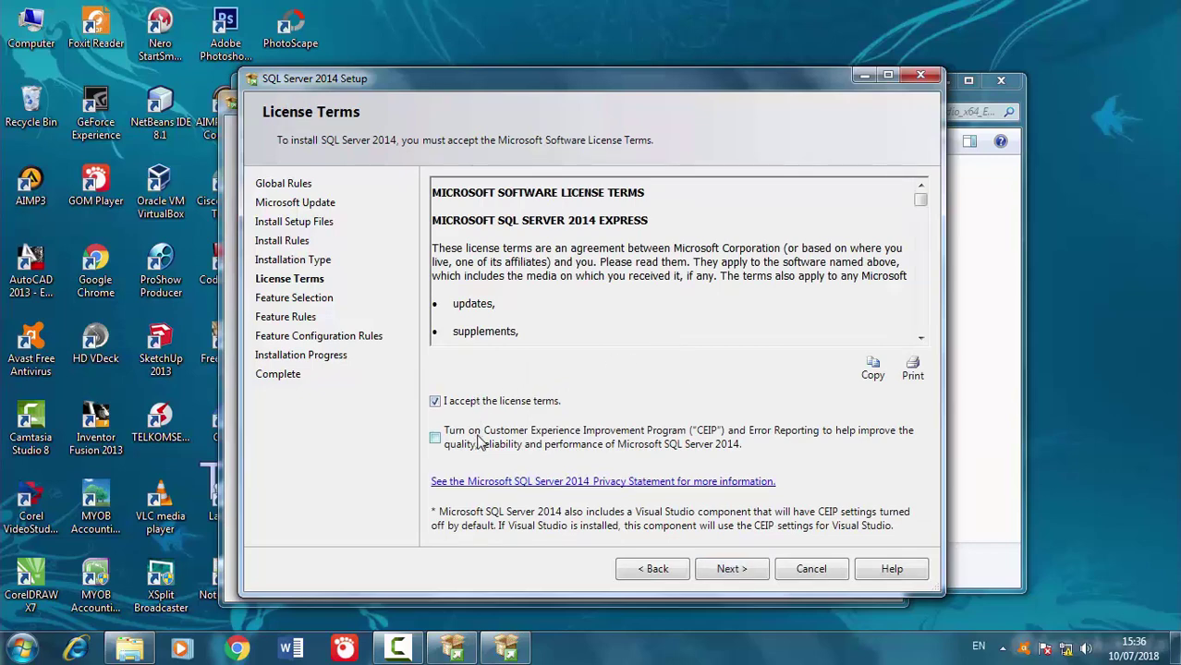
pyautogui.click(481, 442)
pyautogui.click(729, 569)
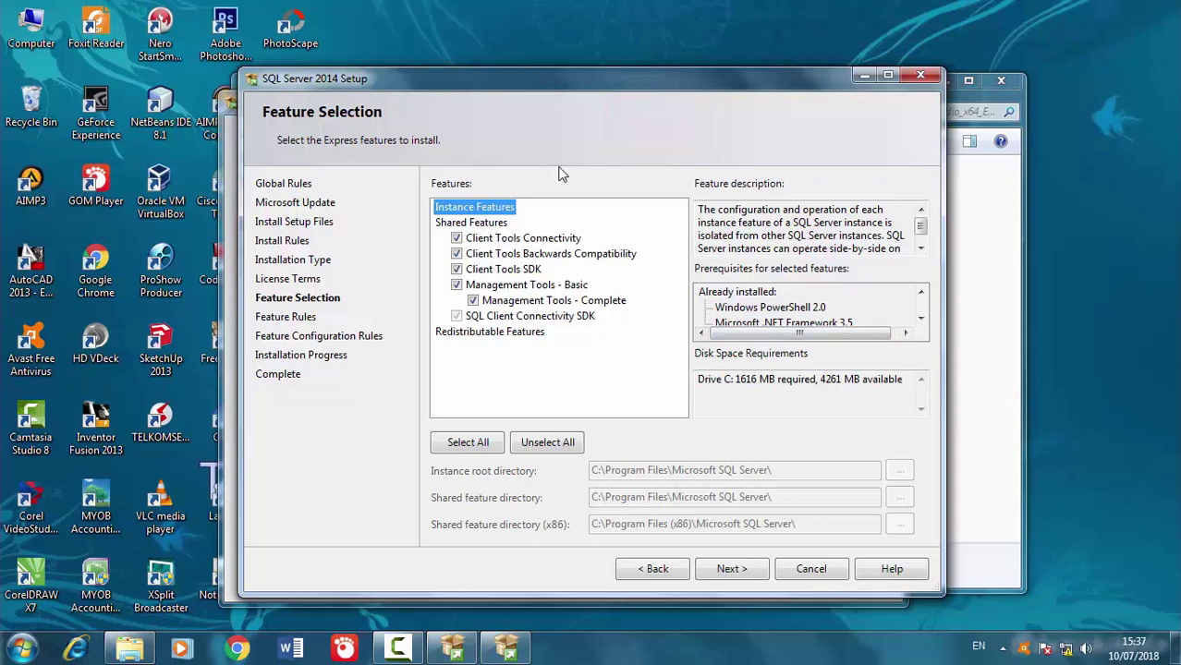
# Step: Enlarge the setup window, review the instance, shared and redistributable features, and run the installation with all features kept selected
pyautogui.doubleClick(574, 67)
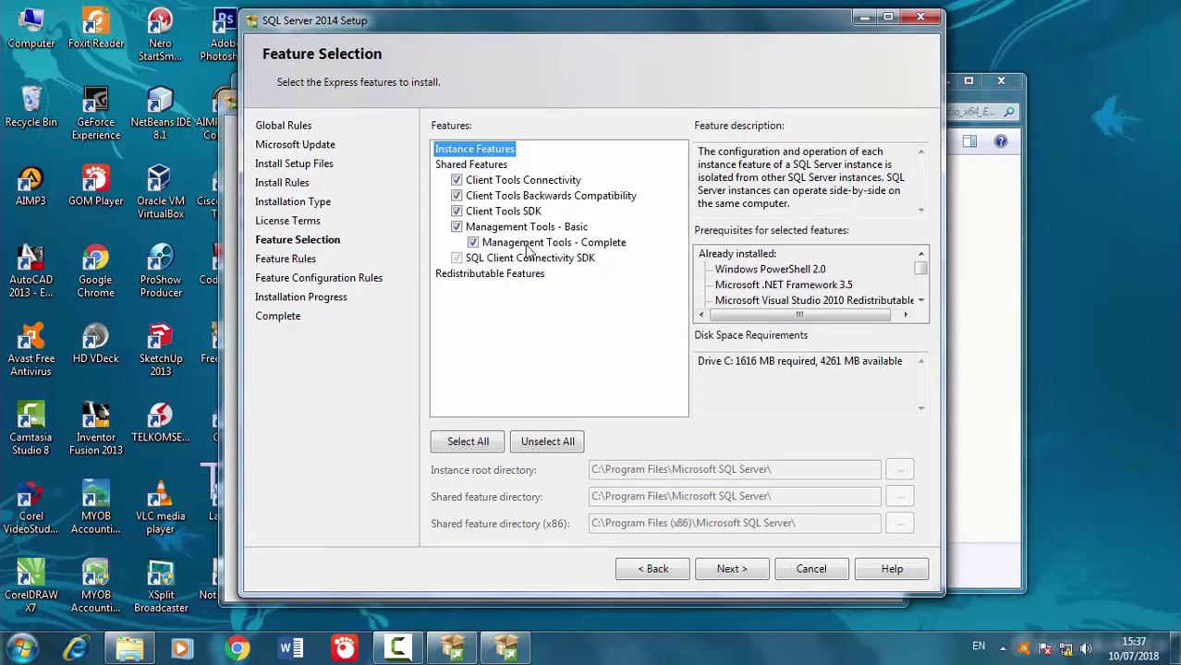
pyautogui.moveTo(921, 269); pyautogui.dragTo(941, 256)
pyautogui.click(509, 277)
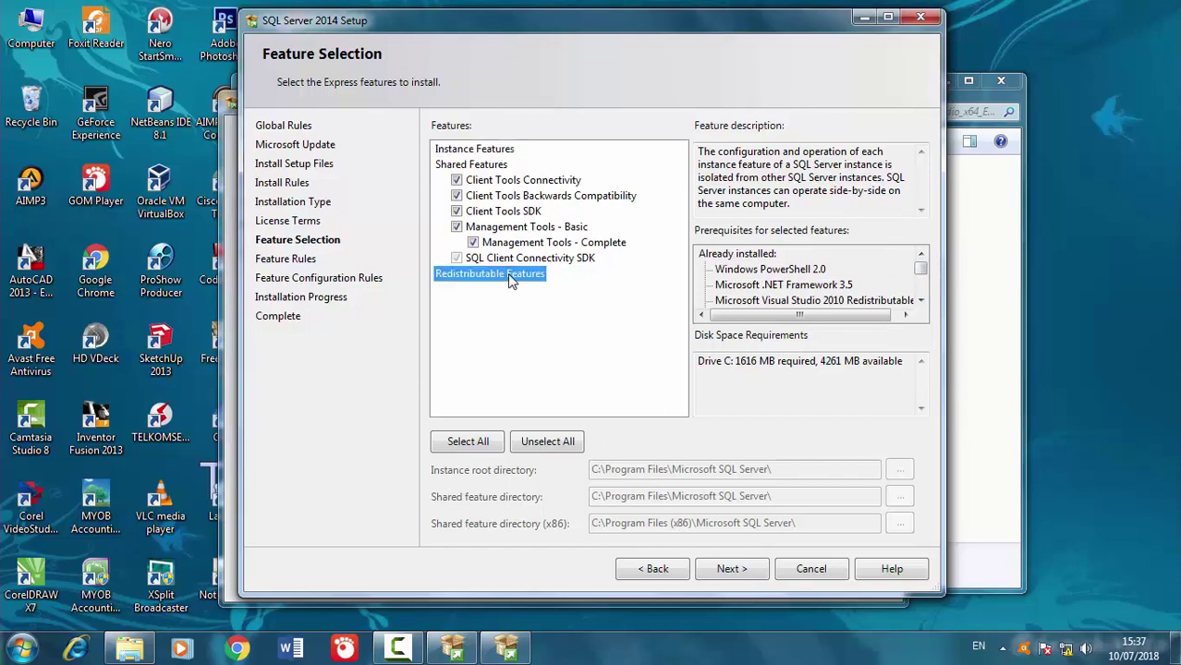
pyautogui.click(494, 153)
pyautogui.click(497, 164)
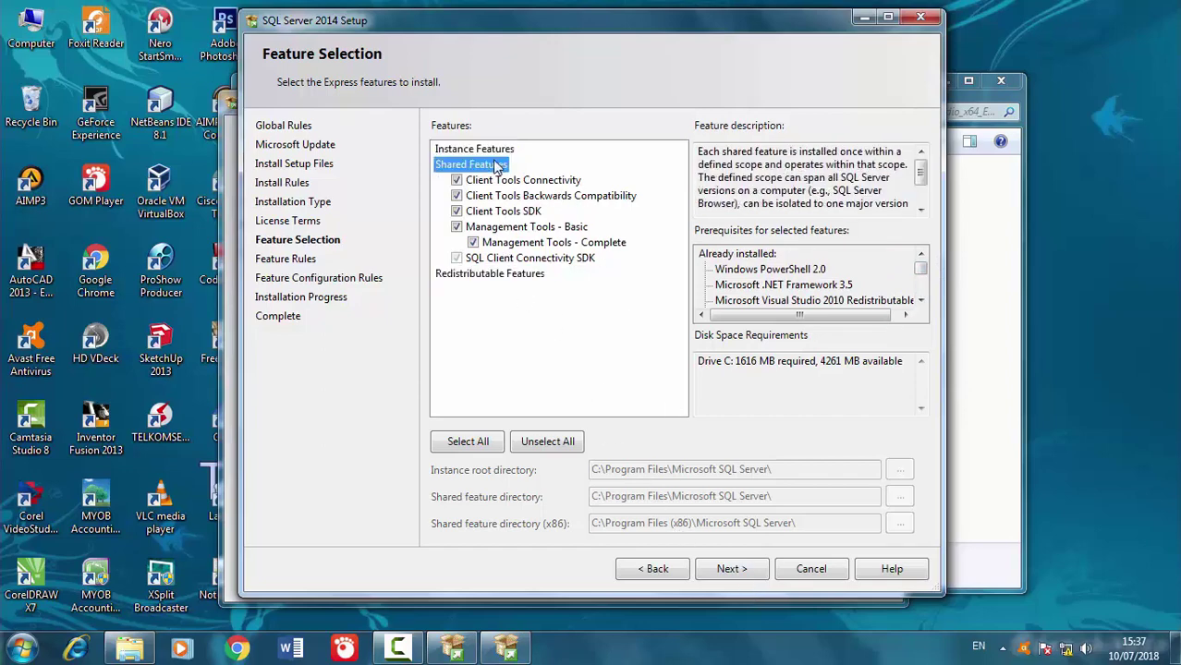
pyautogui.click(495, 150)
pyautogui.click(731, 568)
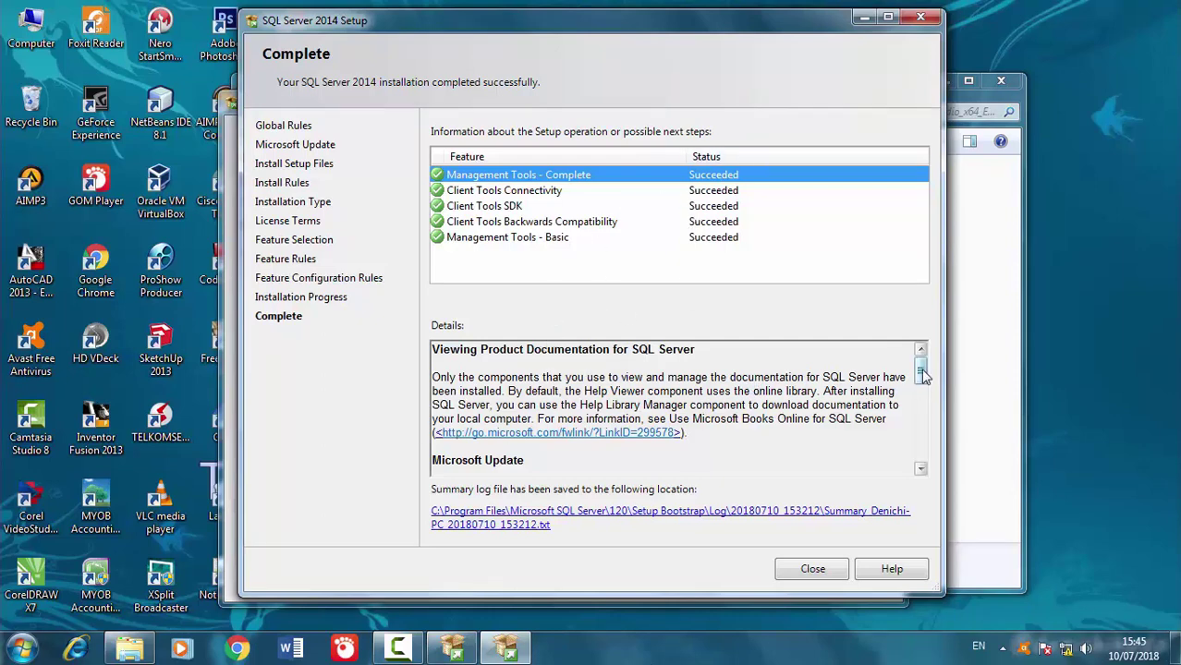
# Step: Look through the completion details, and close the setup wizard, the Installation Center and the extracted folder window
pyautogui.moveTo(921, 371); pyautogui.dragTo(914, 334)
pyautogui.click(815, 568)
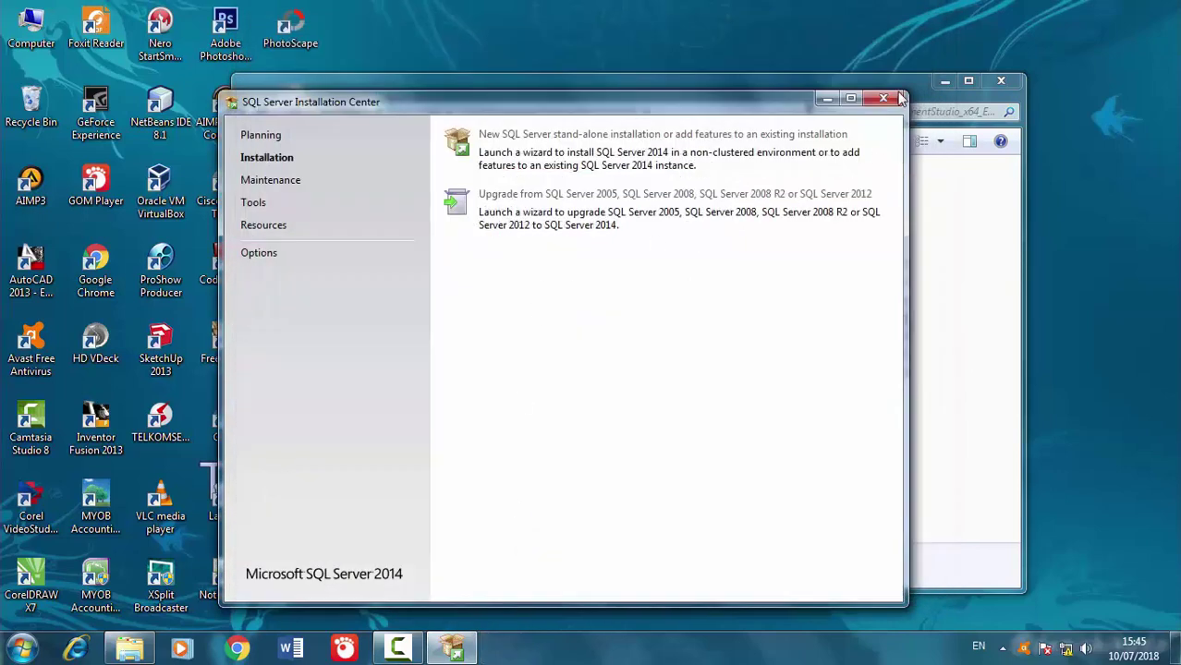
pyautogui.click(897, 98)
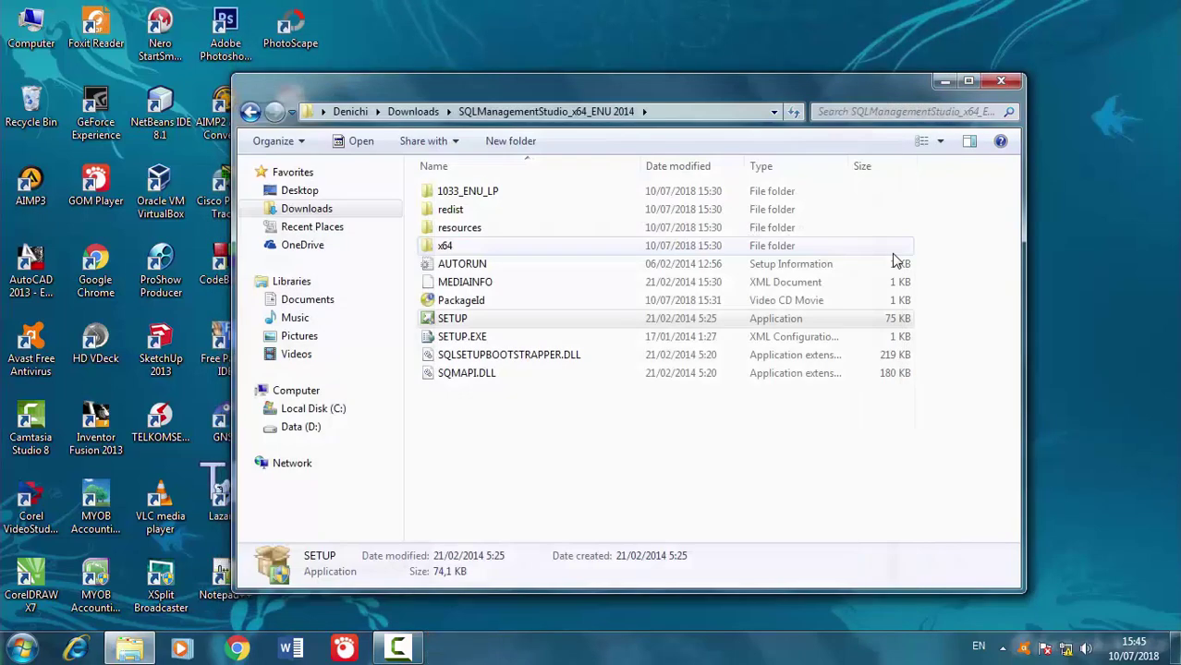
pyautogui.click(1003, 83)
# Step: Find Microsoft SQL Server 2014 among all installed programs and expand its folder
pyautogui.click(20, 649)
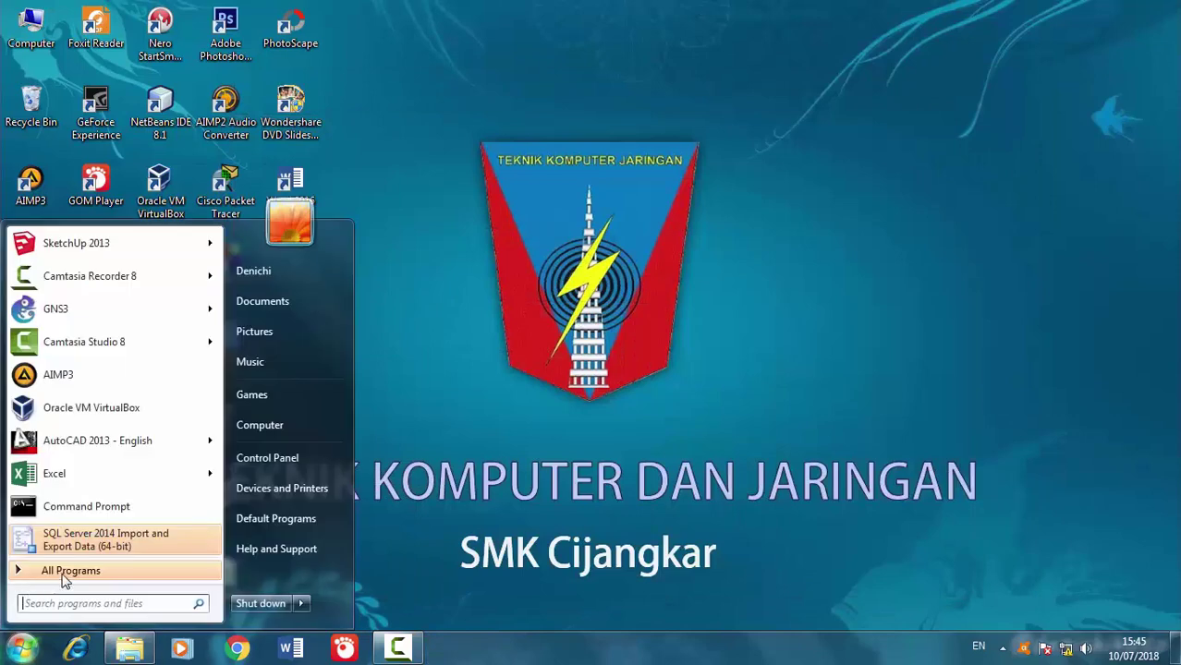
pyautogui.click(66, 571)
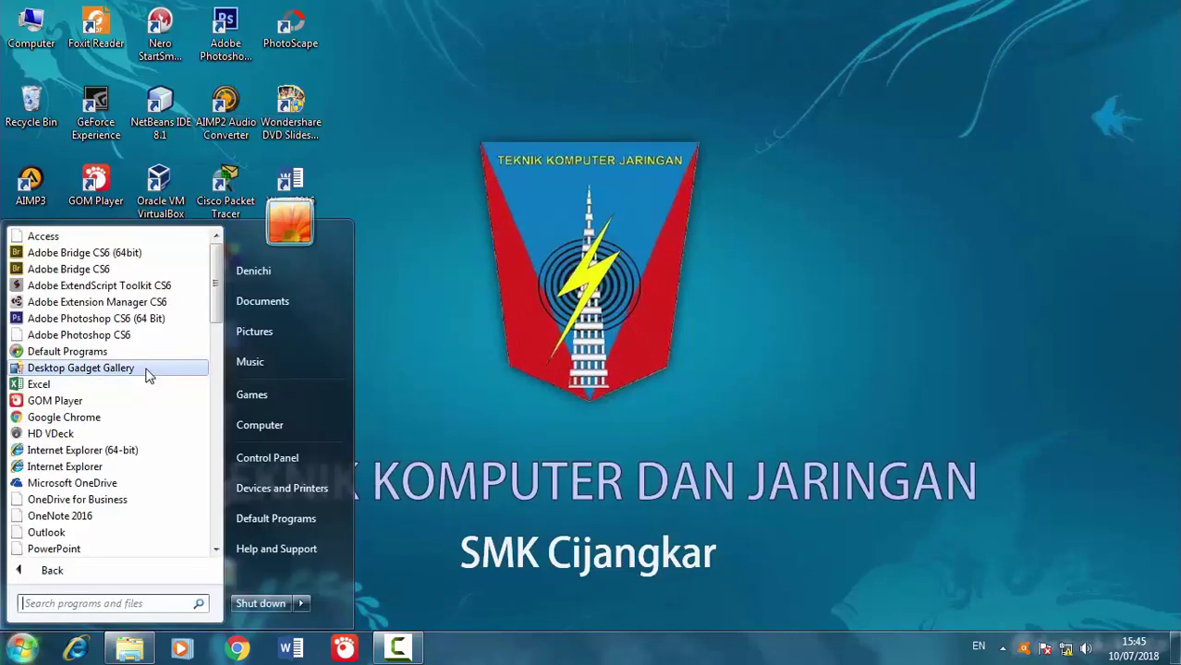
pyautogui.scroll(-8, 148, 375)
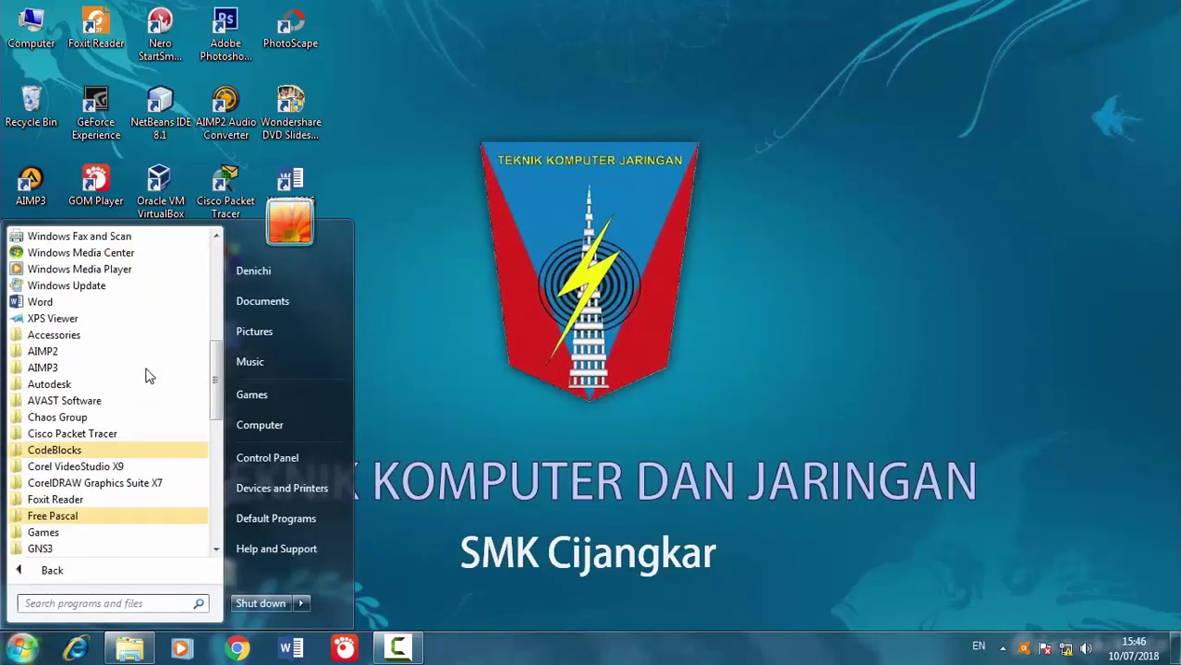
pyautogui.scroll(-3, 148, 375)
pyautogui.scroll(-3, 148, 374)
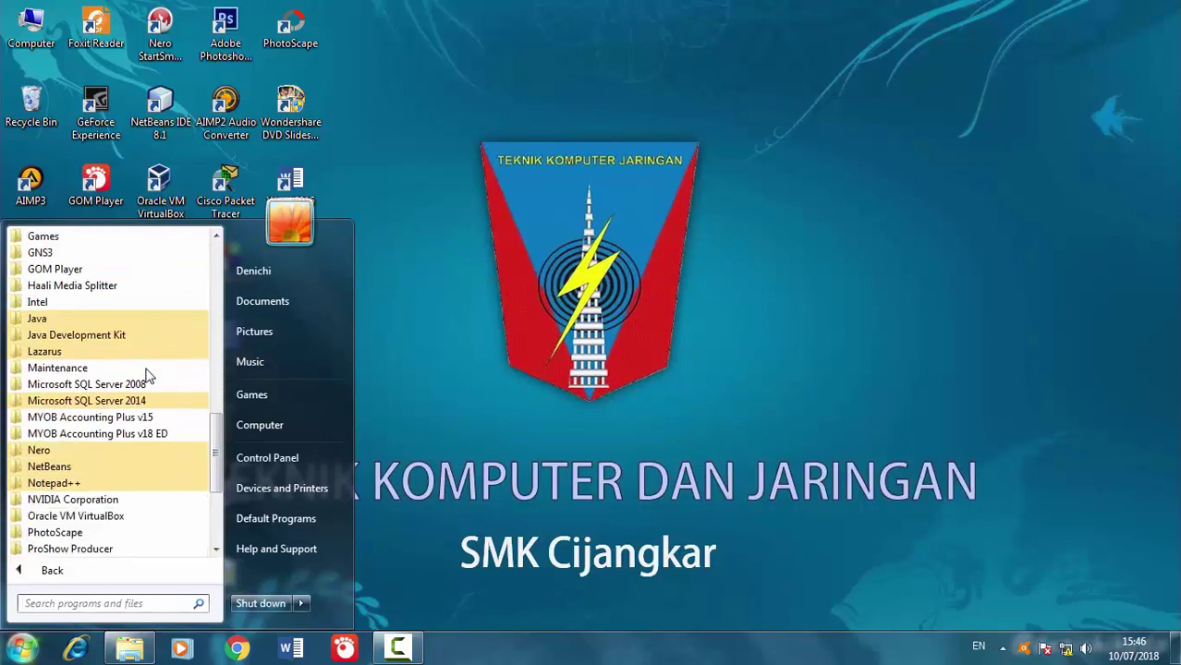
pyautogui.click(111, 405)
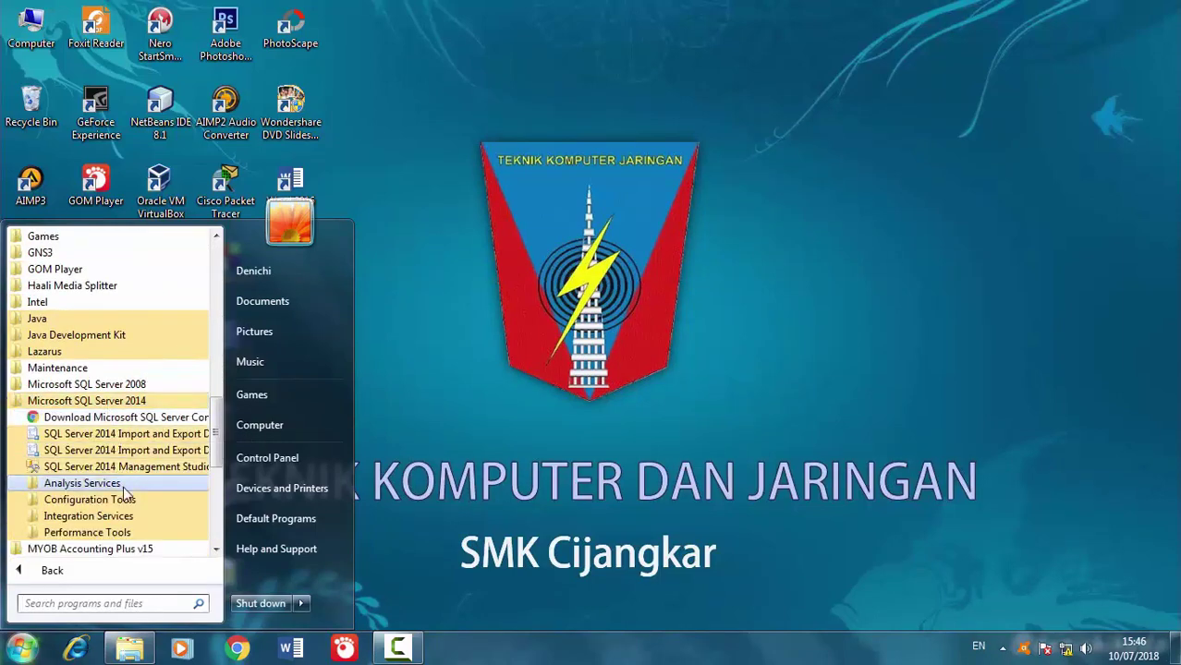
# Step: Examine the entries under Performance Tools, Integration Services, Configuration Tools and Analysis Services in the SQL Server 2014 program folder
pyautogui.scroll(-1, 127, 485)
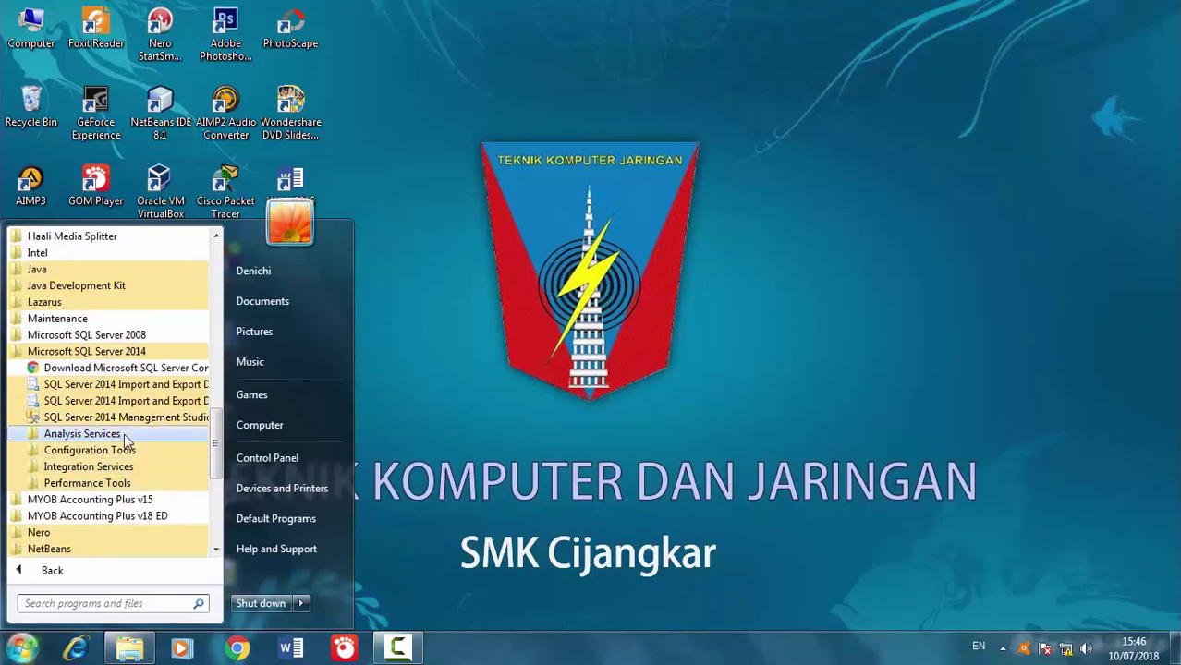
pyautogui.click(111, 482)
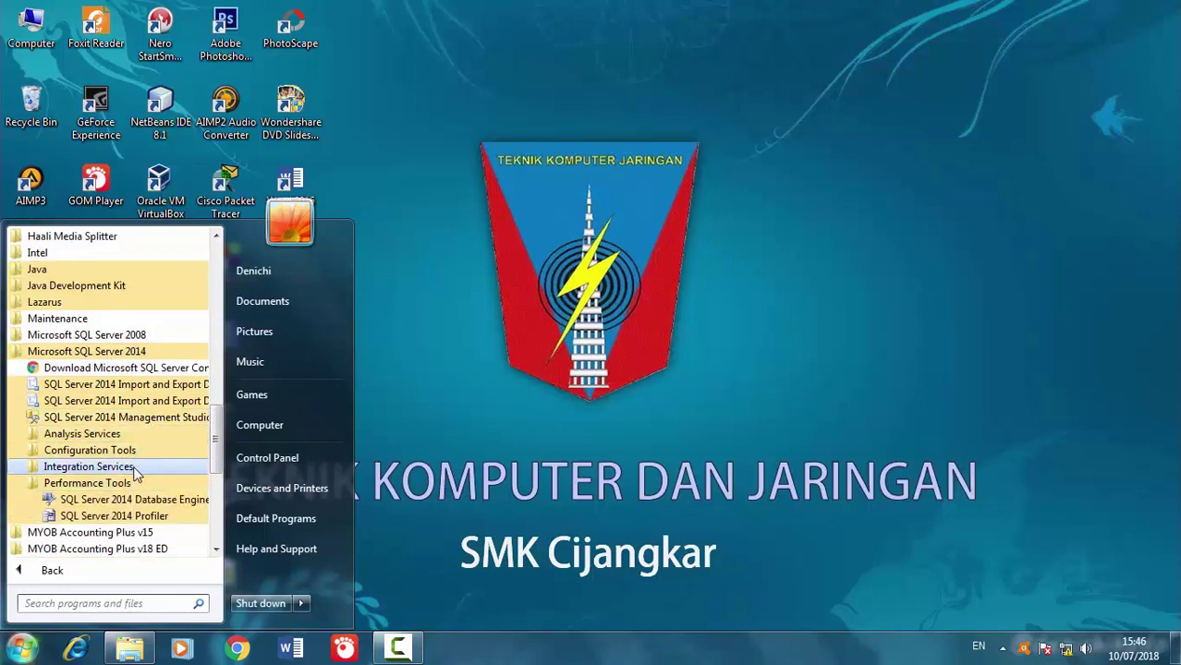
pyautogui.click(139, 466)
pyautogui.click(139, 448)
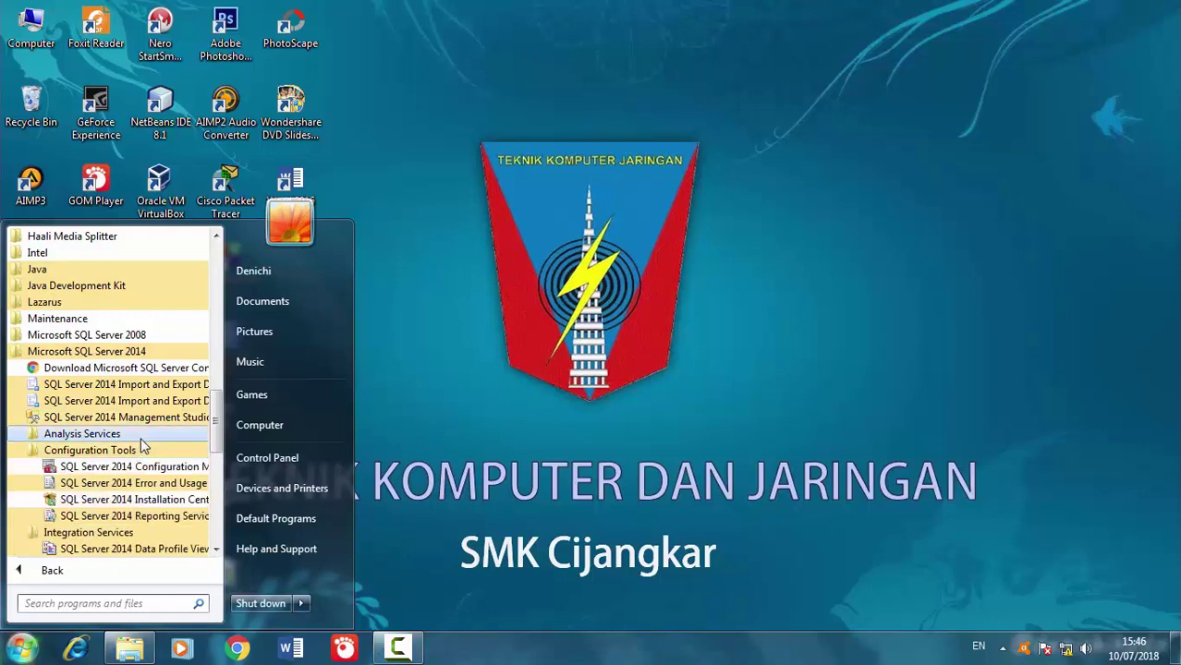
pyautogui.click(141, 432)
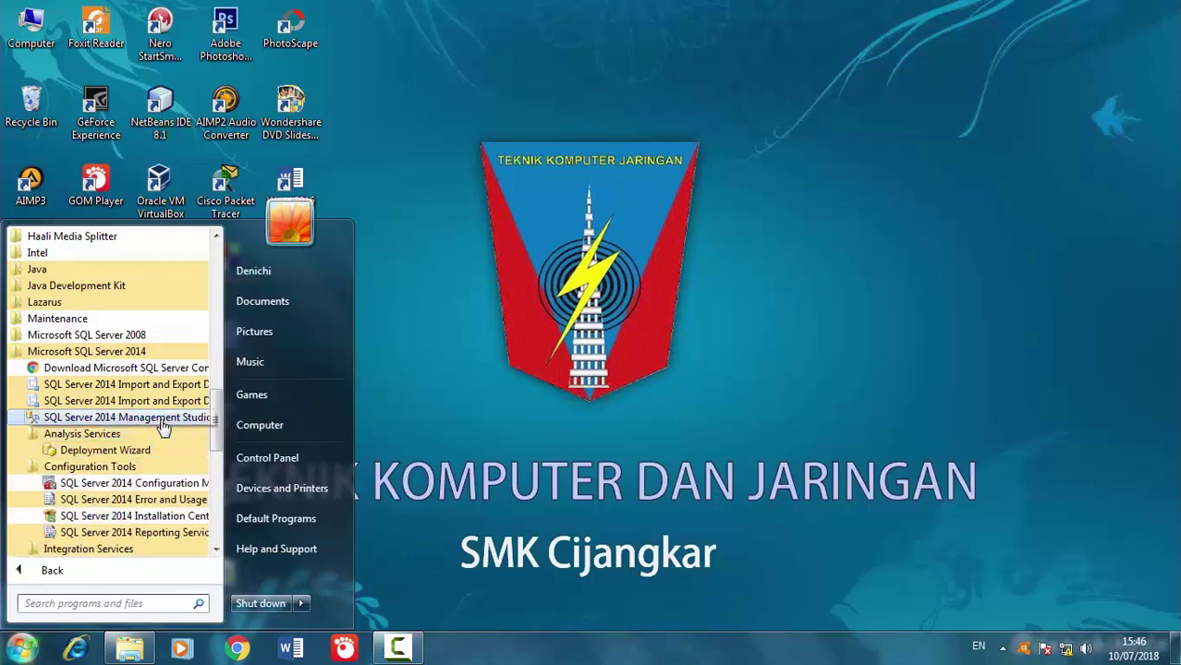
pyautogui.scroll(-1, 175, 407)
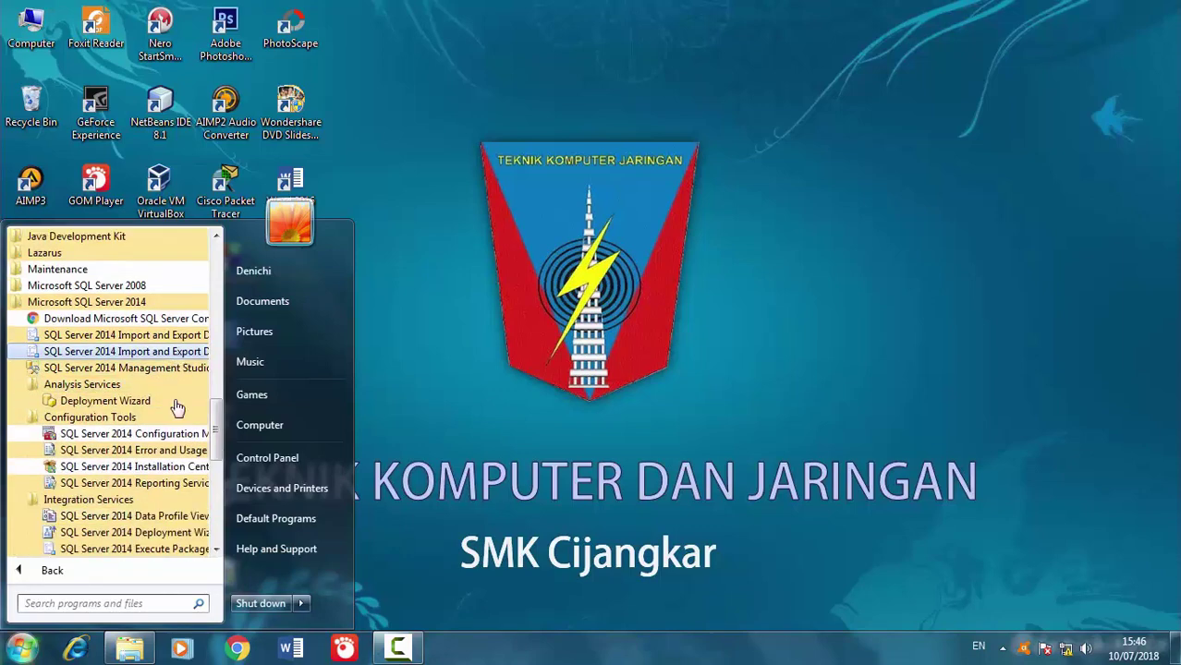
pyautogui.scroll(1, 178, 408)
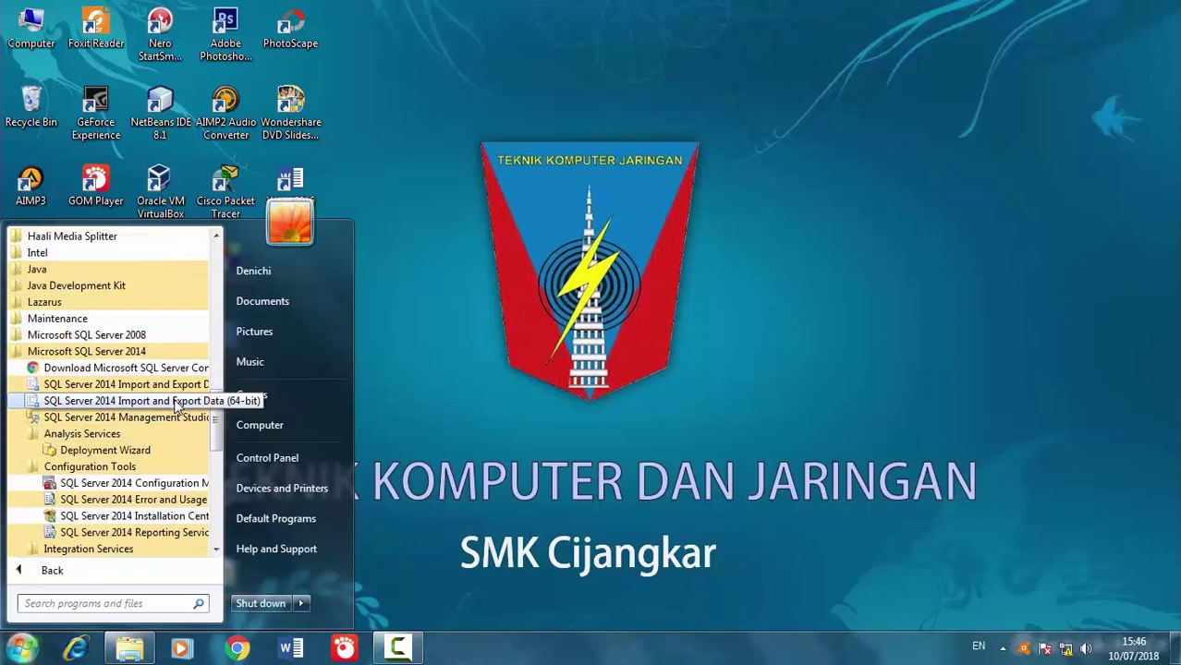
# Step: Collapse the four SQL Server 2014 subfolders and launch SQL Server 2014 Management Studio
pyautogui.click(65, 433)
pyautogui.click(64, 450)
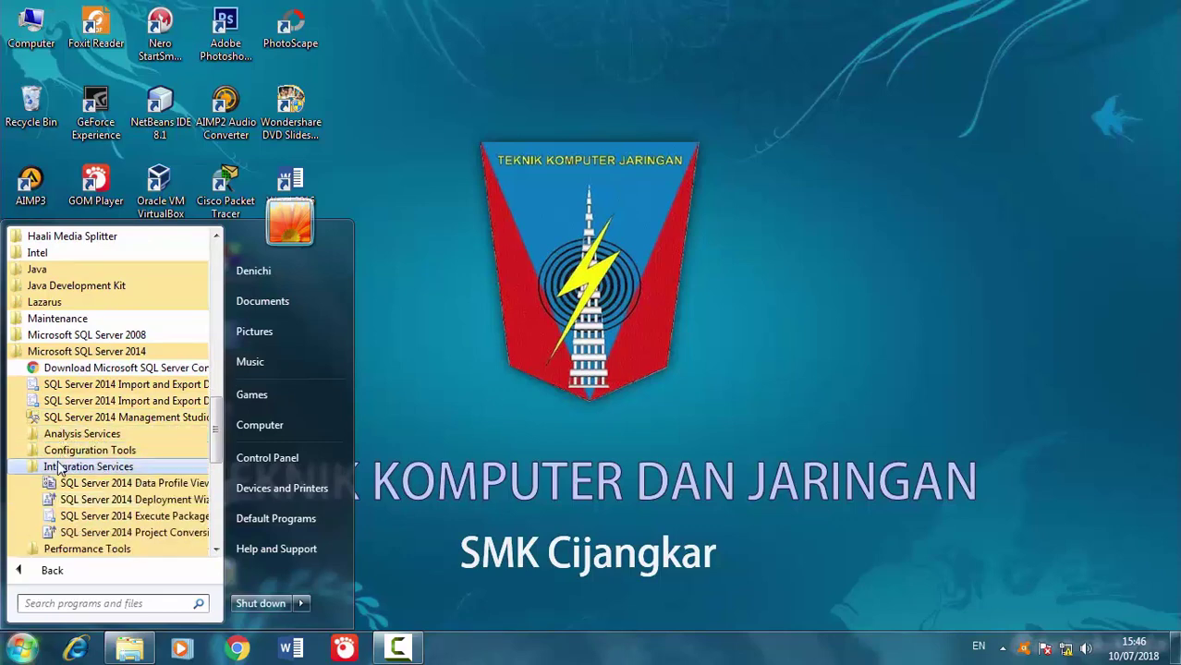
pyautogui.click(59, 467)
pyautogui.click(65, 484)
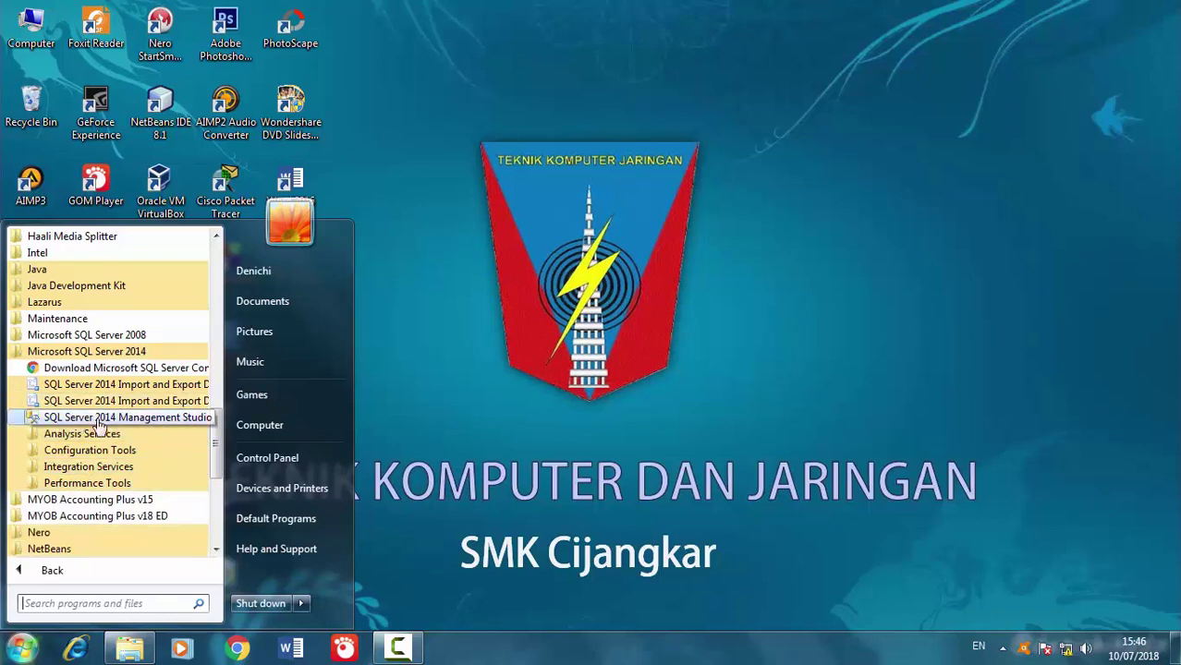
pyautogui.click(100, 420)
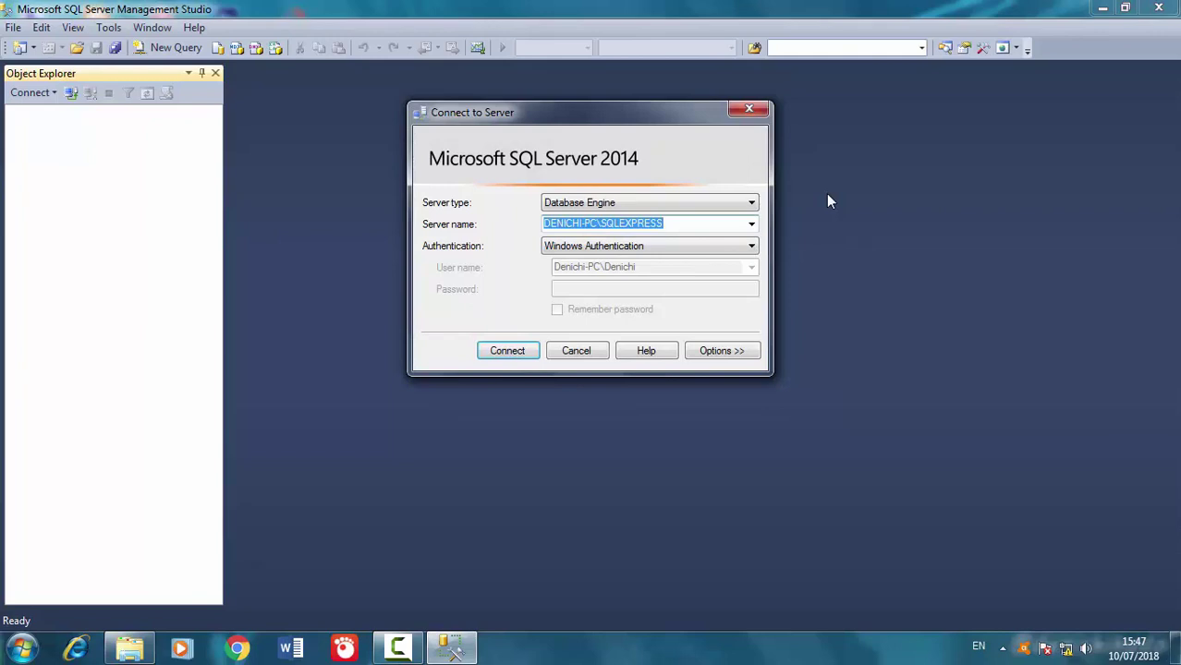
# Step: Examine the available server types and server names for the connection, keeping Database Engine and the local SQLEXPRESS instance
pyautogui.click(751, 203)
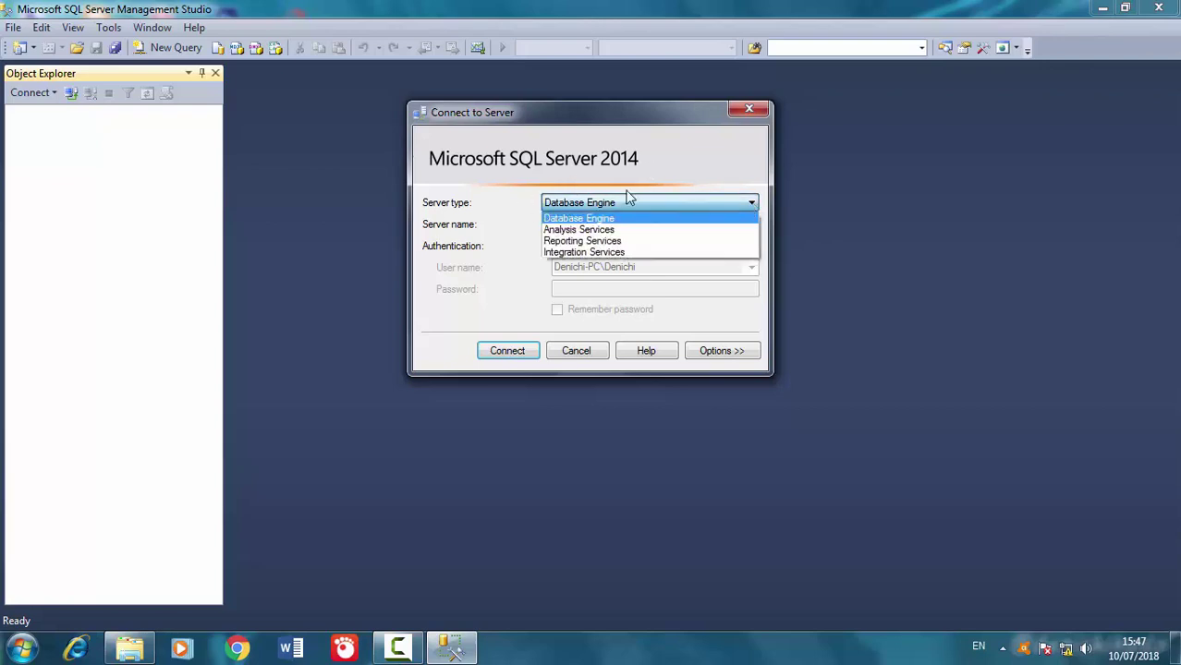
pyautogui.click(566, 168)
pyautogui.click(751, 224)
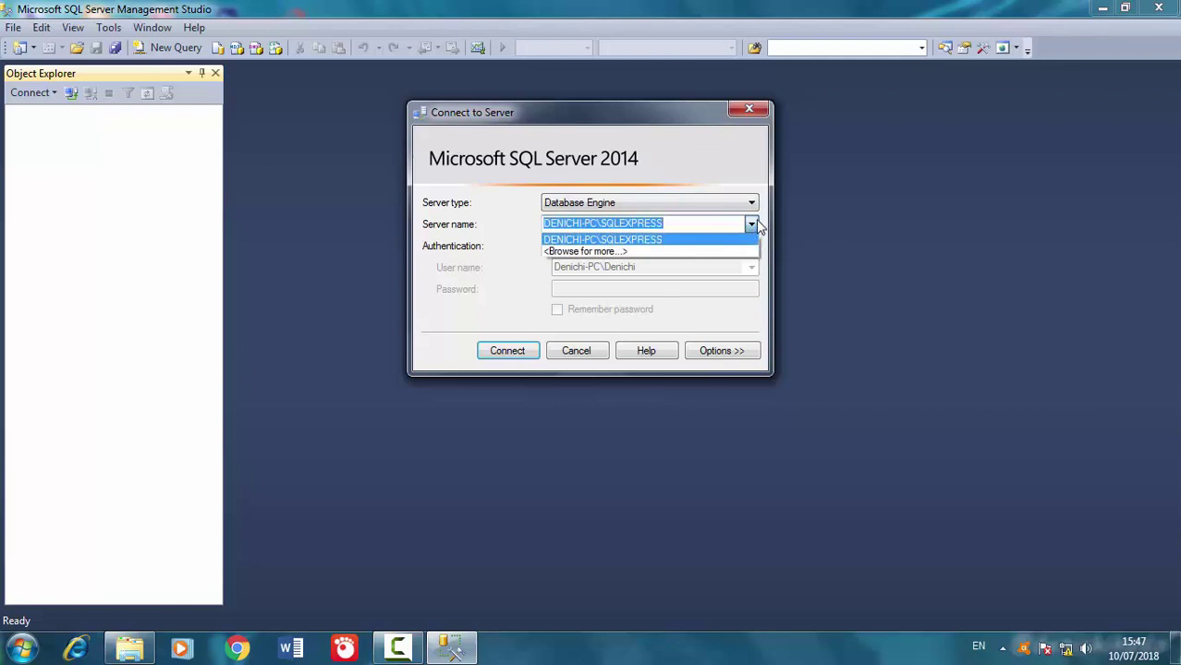
pyautogui.click(756, 221)
pyautogui.click(756, 221)
pyautogui.click(755, 221)
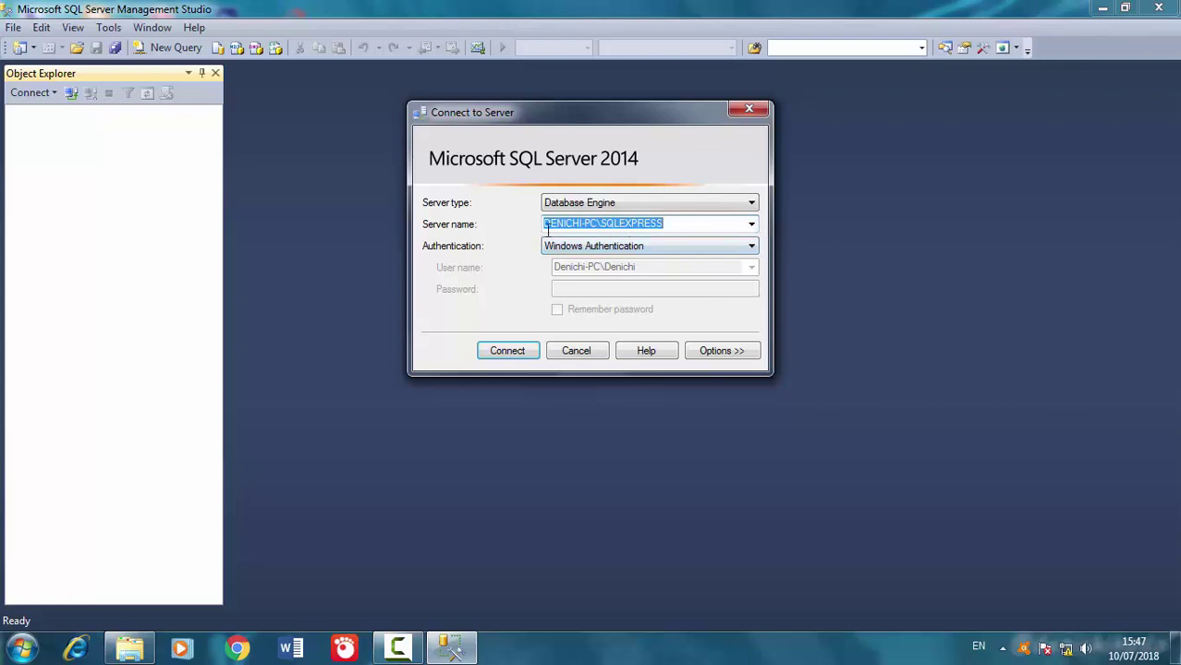
# Step: Examine the available authentication modes for the server connection, keeping Windows Authentication
pyautogui.click(747, 248)
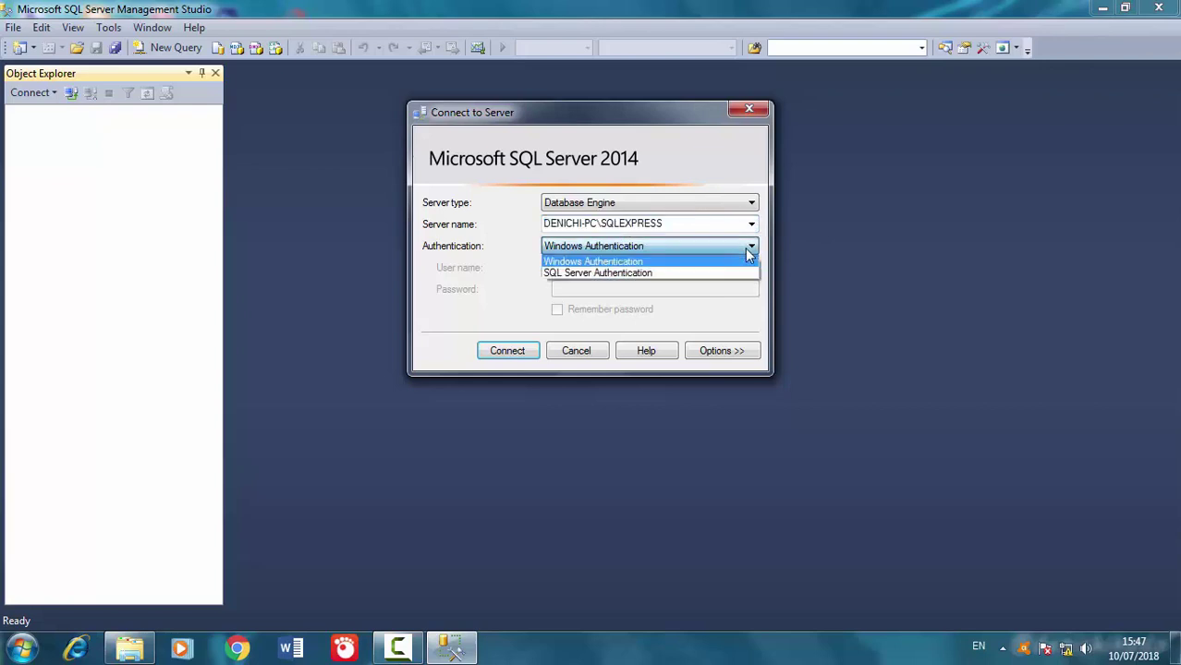
pyautogui.click(746, 248)
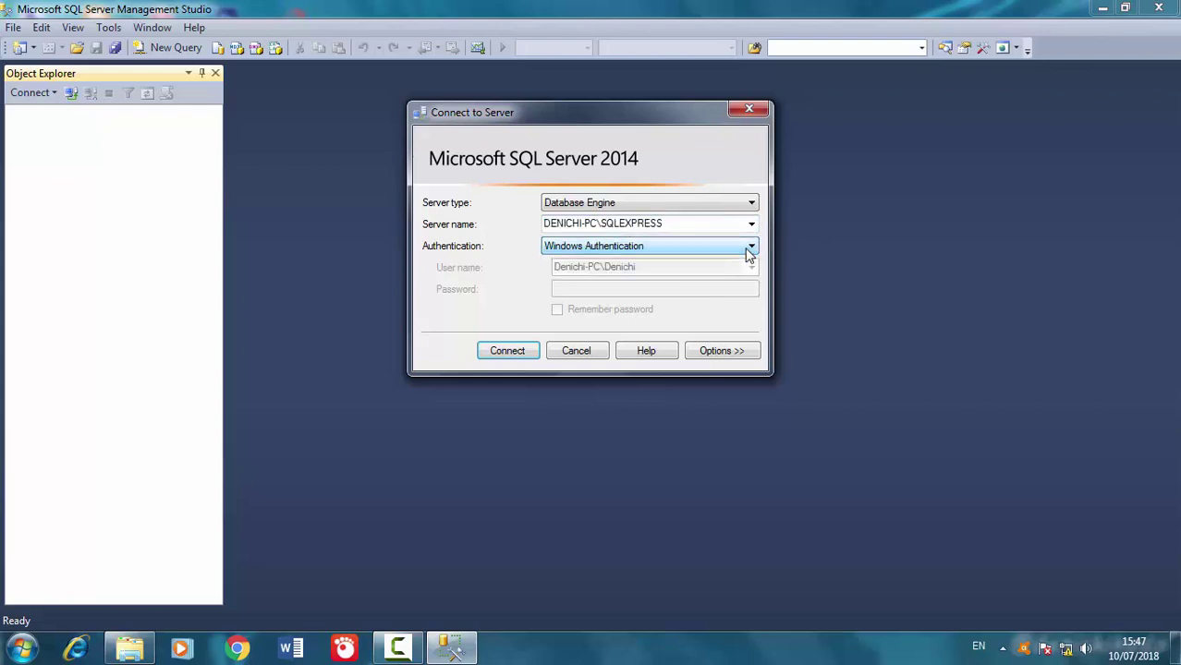
pyautogui.click(747, 249)
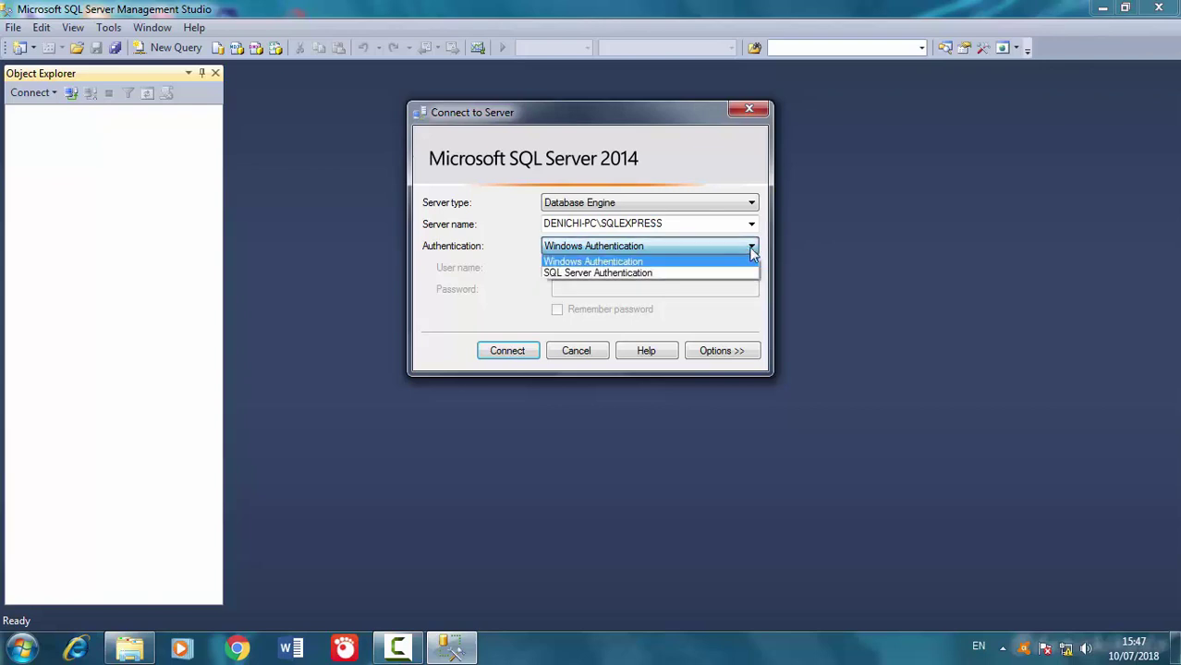
pyautogui.click(751, 250)
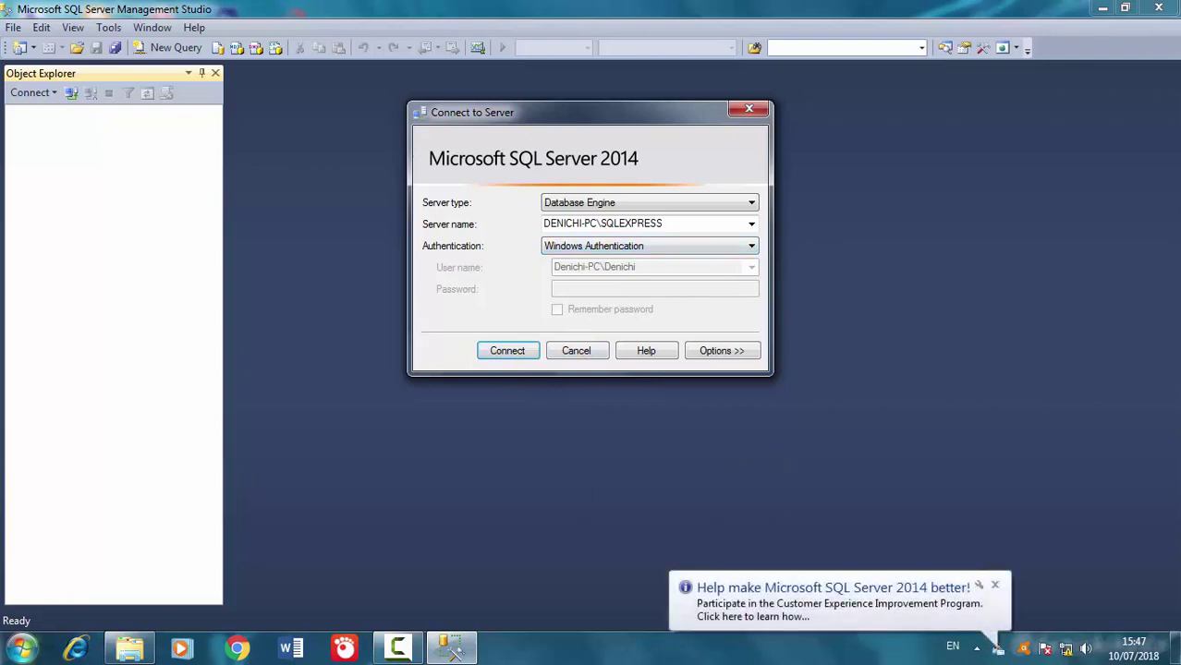
pyautogui.click(20, 648)
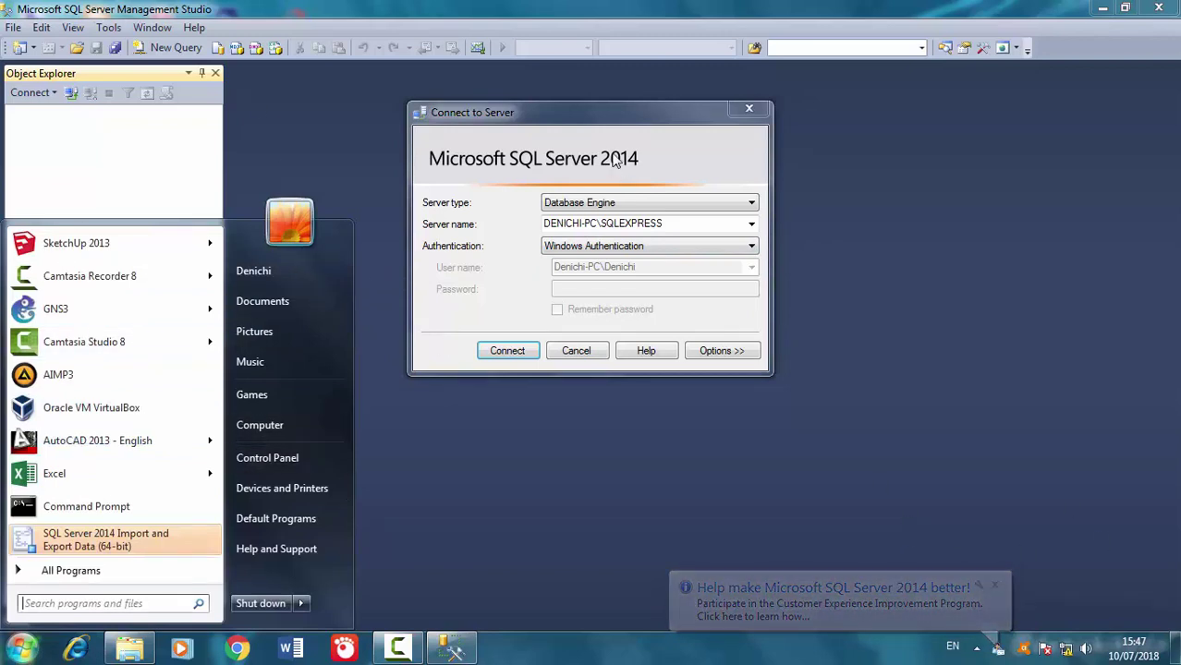
# Step: Switch the connection to SQL Server Authentication and check the list of saved logins
pyautogui.click(646, 246)
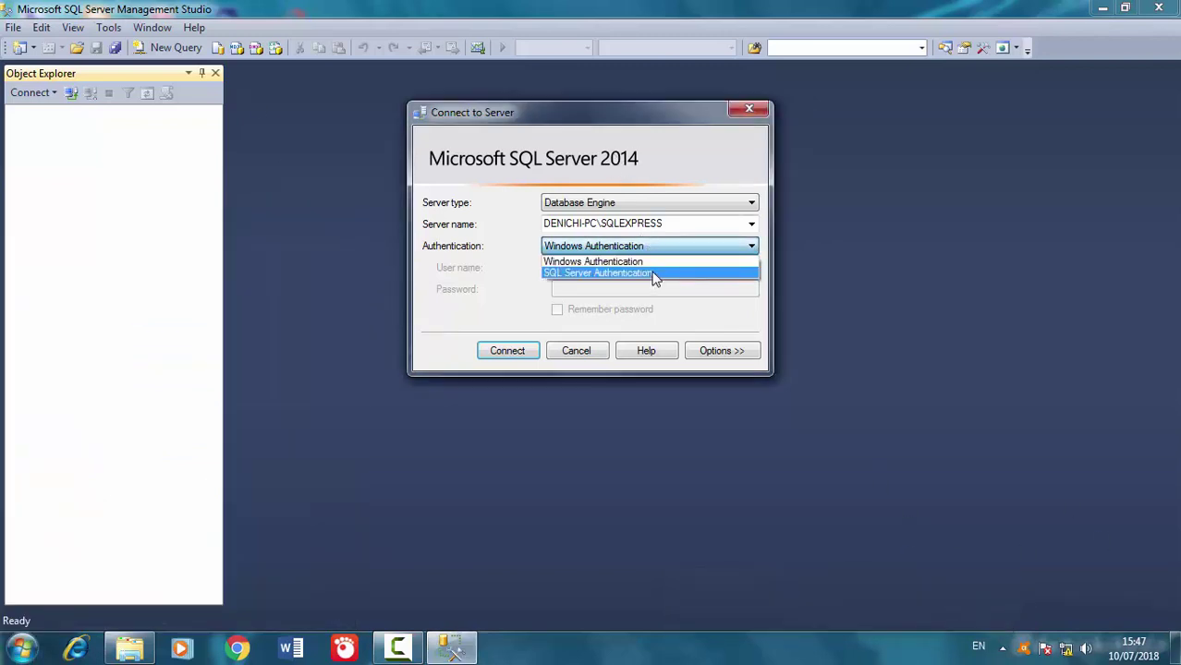
pyautogui.click(653, 272)
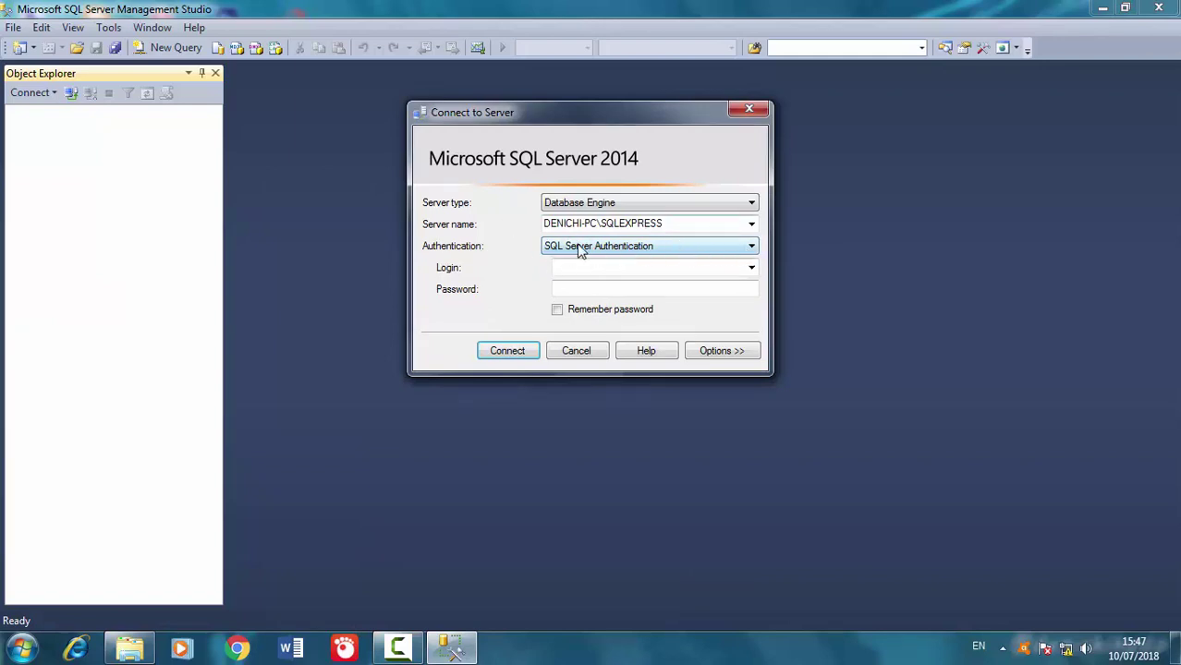
pyautogui.click(750, 270)
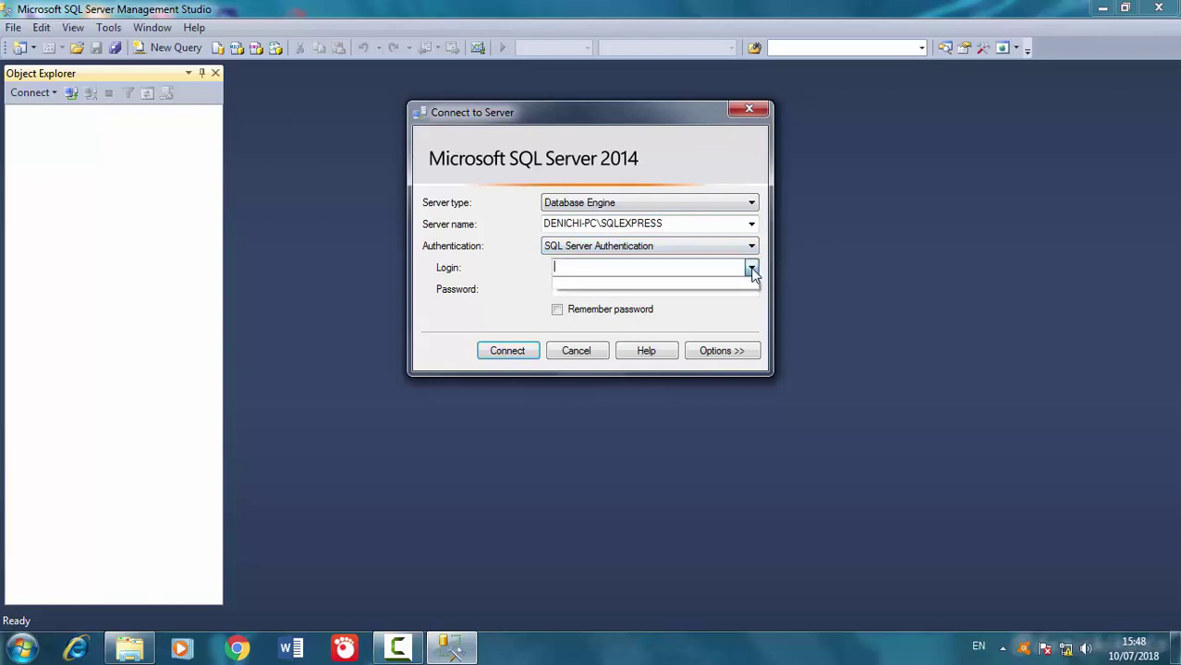
pyautogui.click(751, 272)
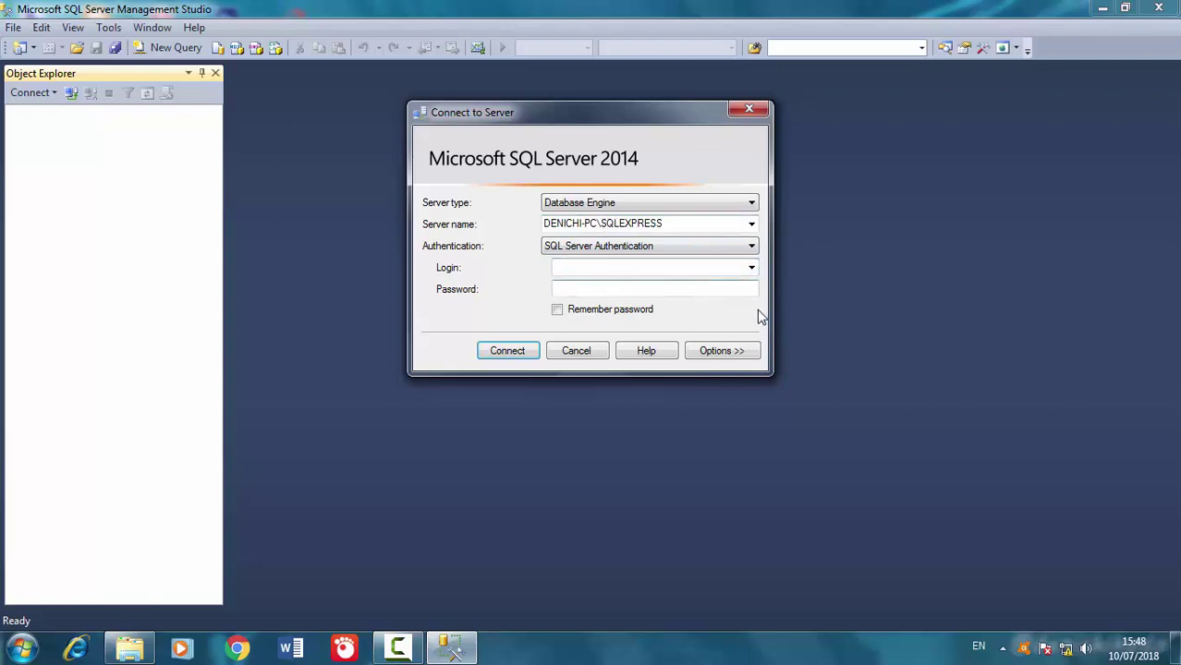
# Step: Set the authentication to Windows Authentication and connect to the local SQLEXPRESS instance
pyautogui.click(750, 246)
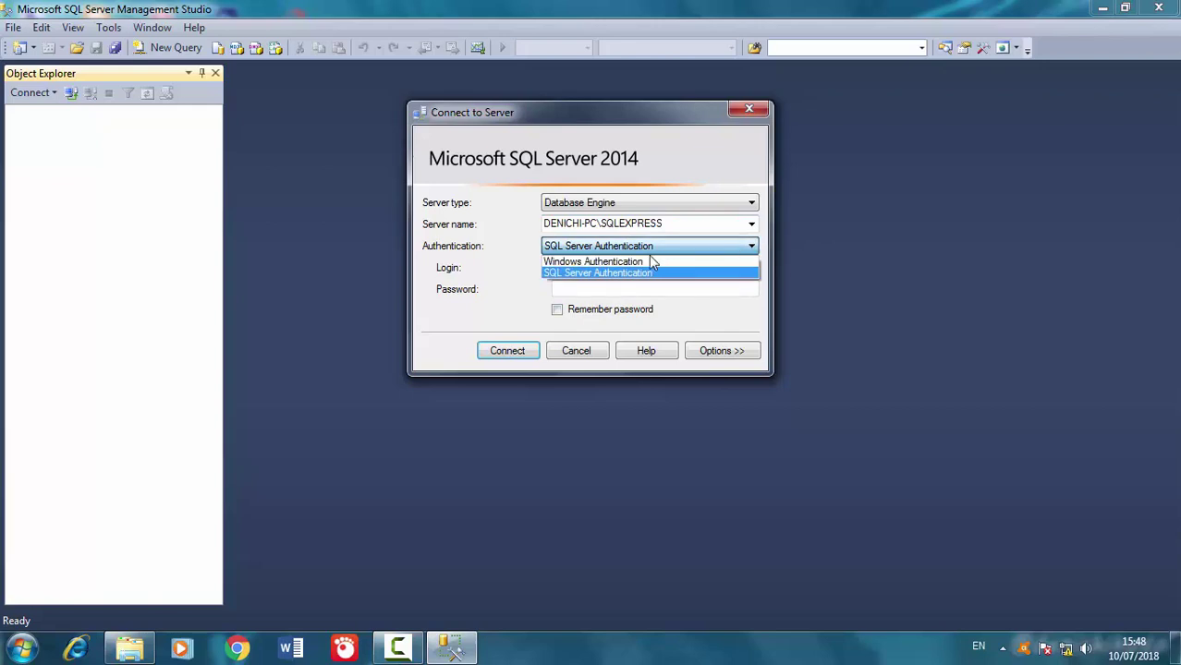
pyautogui.click(637, 262)
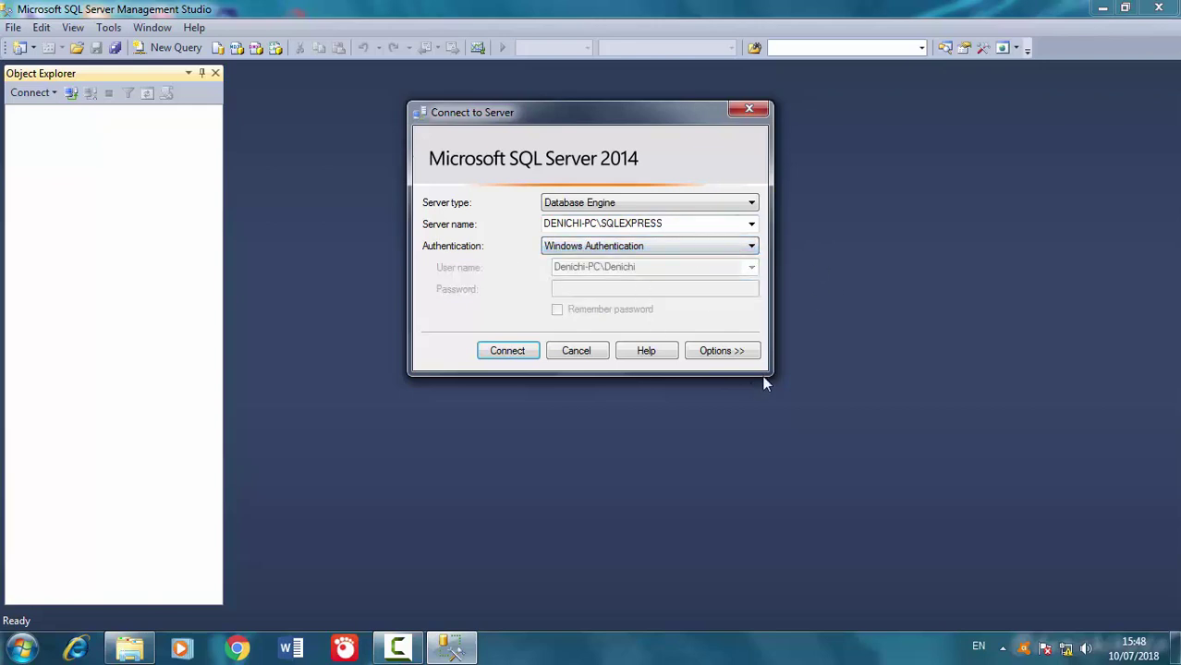
pyautogui.click(508, 352)
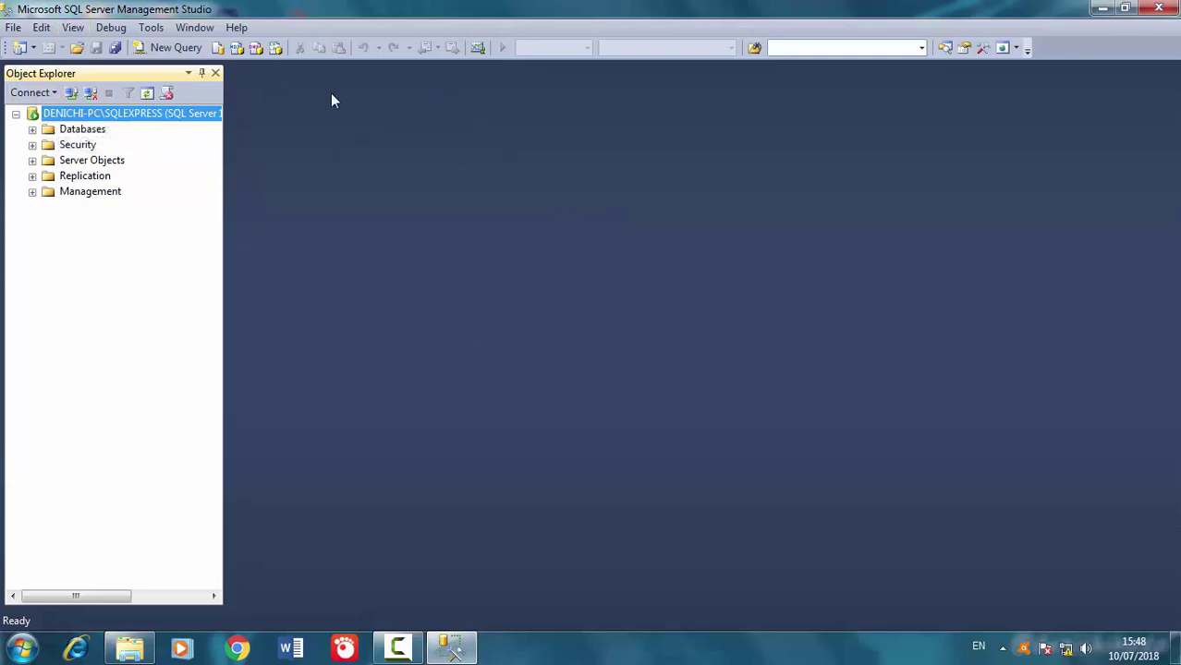
# Step: Examine the master database's system tables under System Databases in Object Explorer, widening the pane to read their names
pyautogui.click(33, 130)
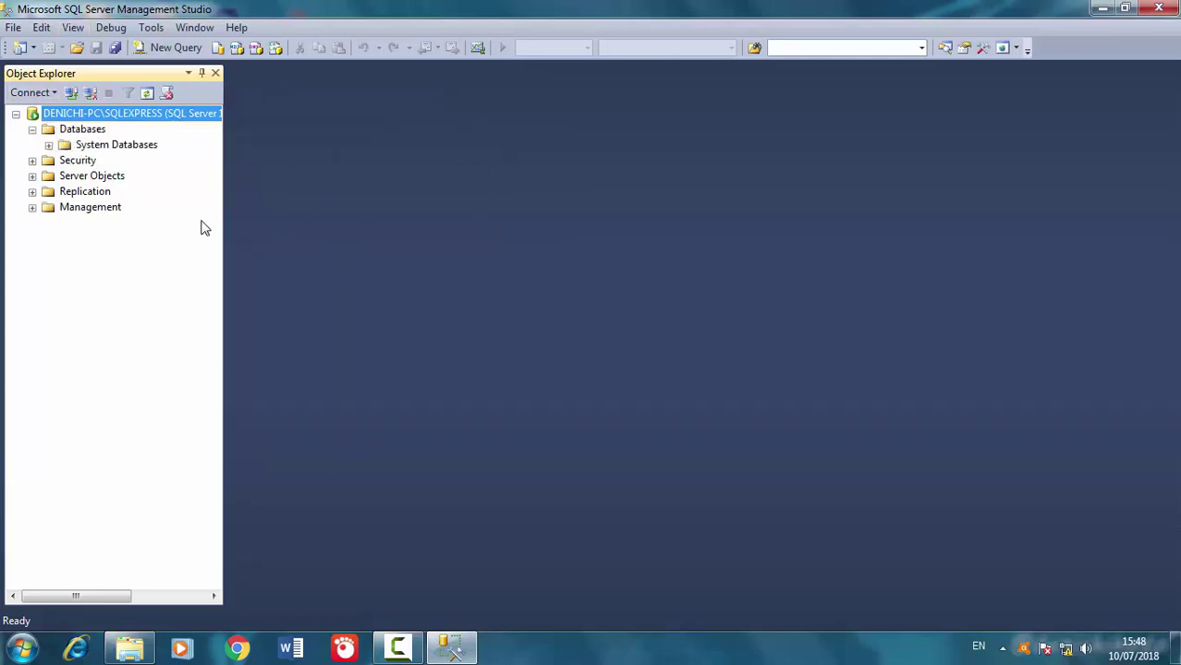
pyautogui.click(48, 145)
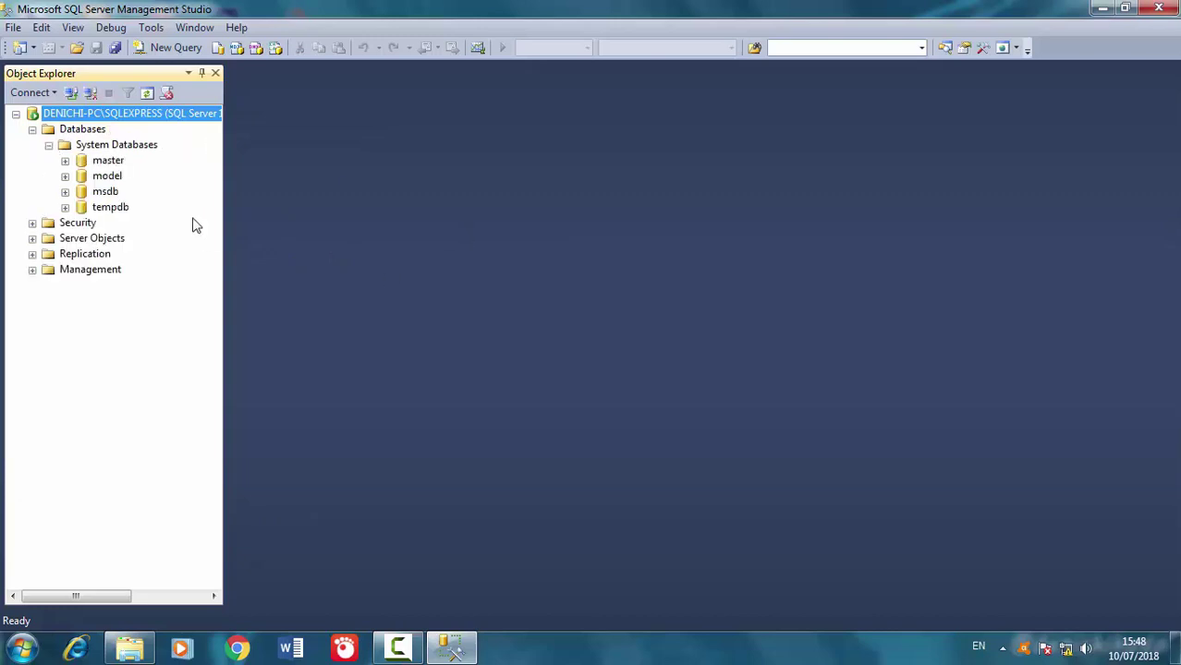
pyautogui.click(100, 147)
pyautogui.click(65, 160)
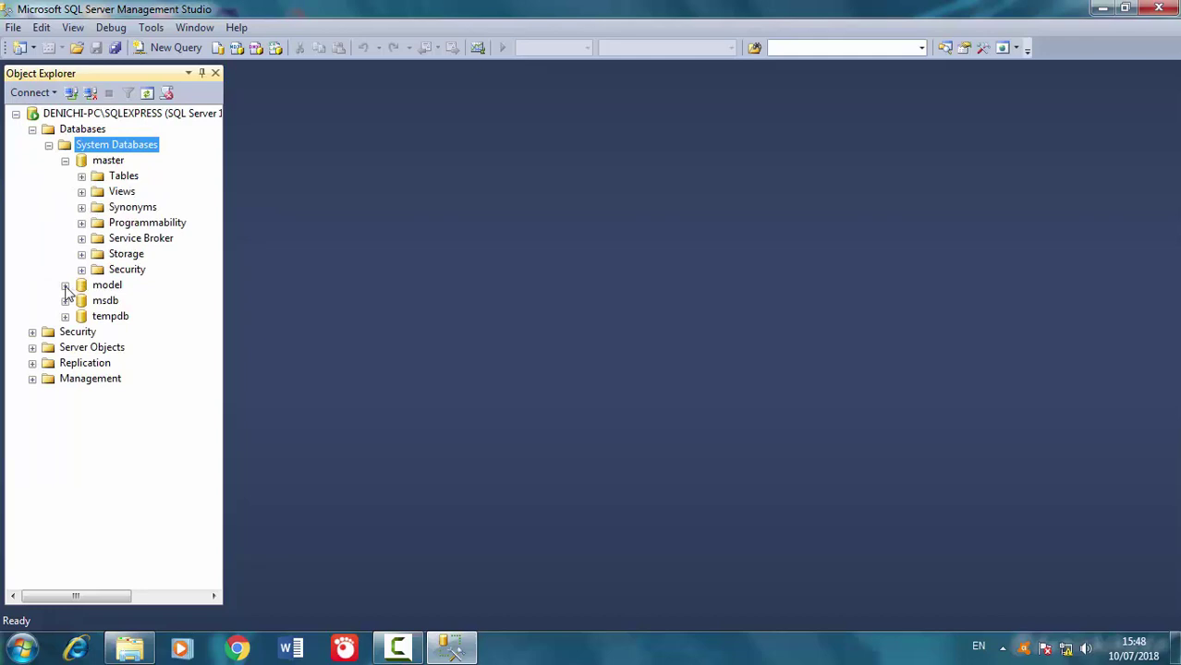
pyautogui.click(65, 285)
pyautogui.click(65, 286)
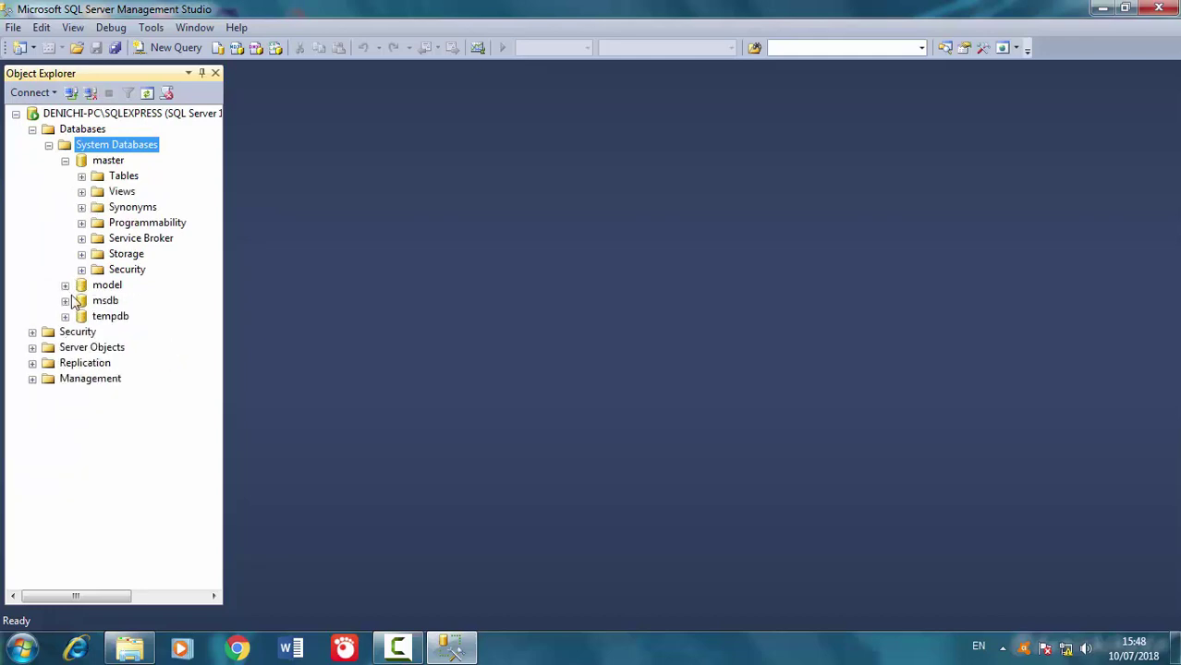
pyautogui.click(81, 175)
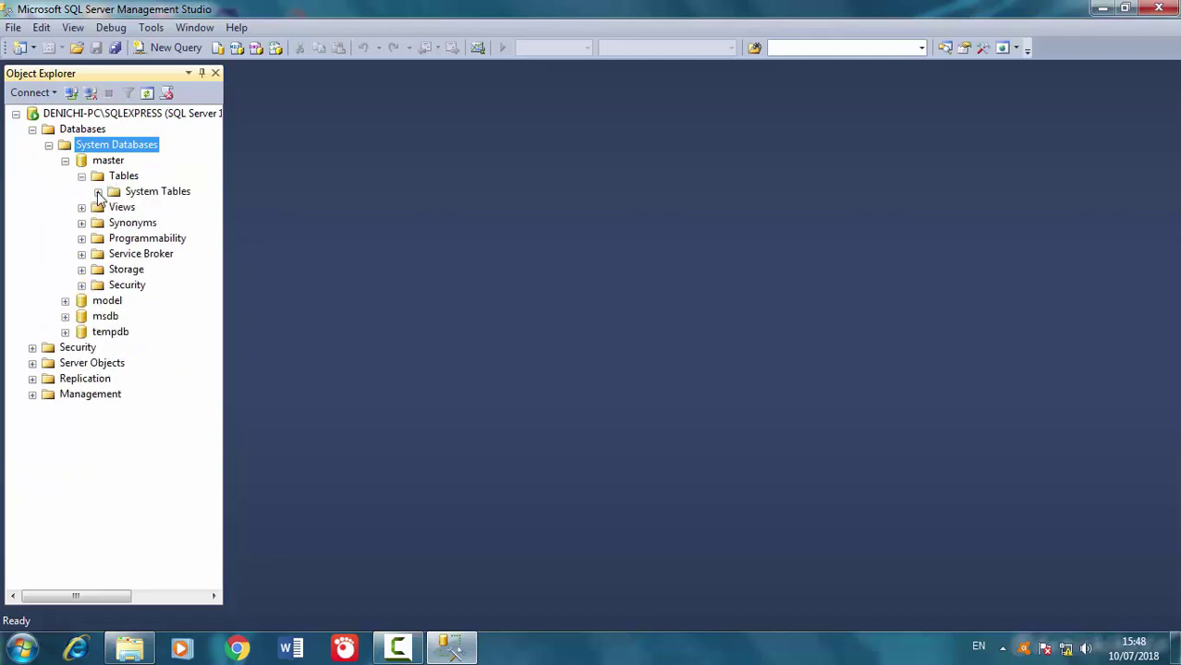
pyautogui.click(98, 191)
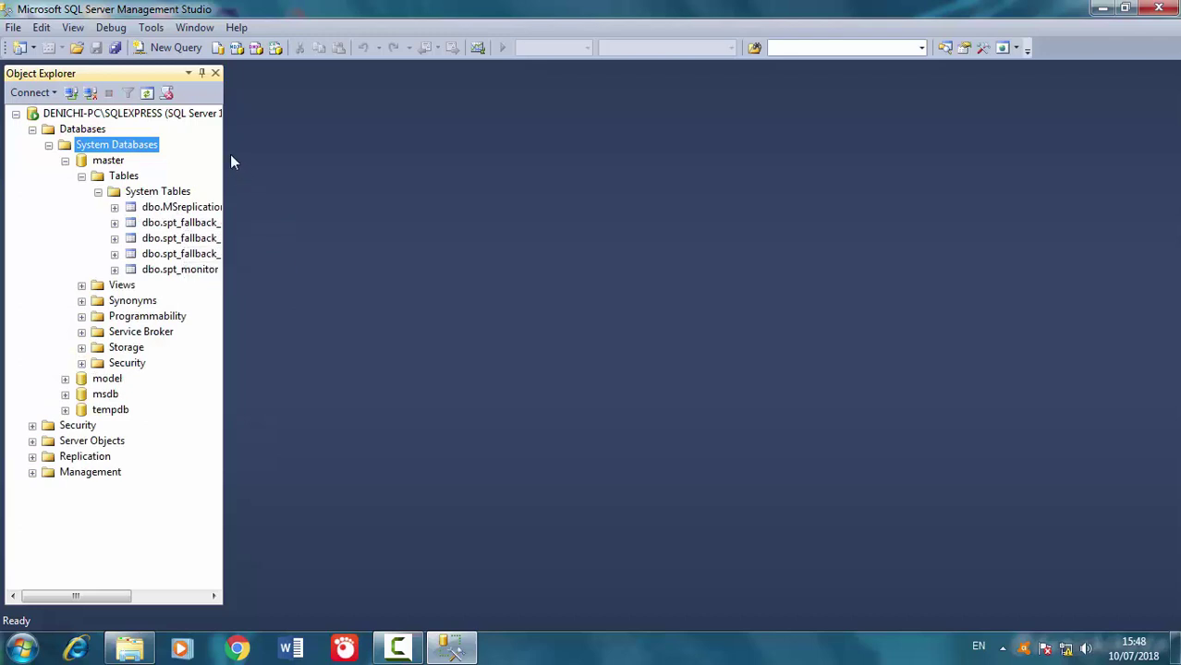
pyautogui.moveTo(223, 149); pyautogui.dragTo(270, 149)
# Step: Collapse the whole Databases branch in Object Explorer and examine the entries of the Management folder
pyautogui.click(98, 191)
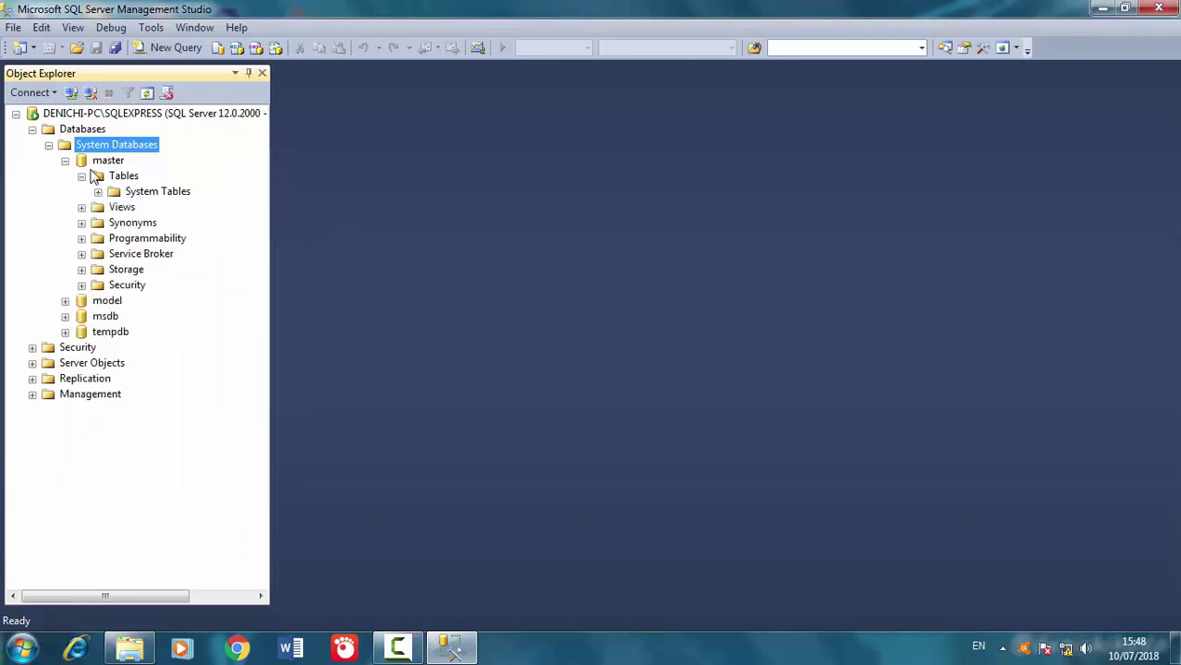
pyautogui.click(81, 176)
pyautogui.click(65, 160)
pyautogui.click(48, 144)
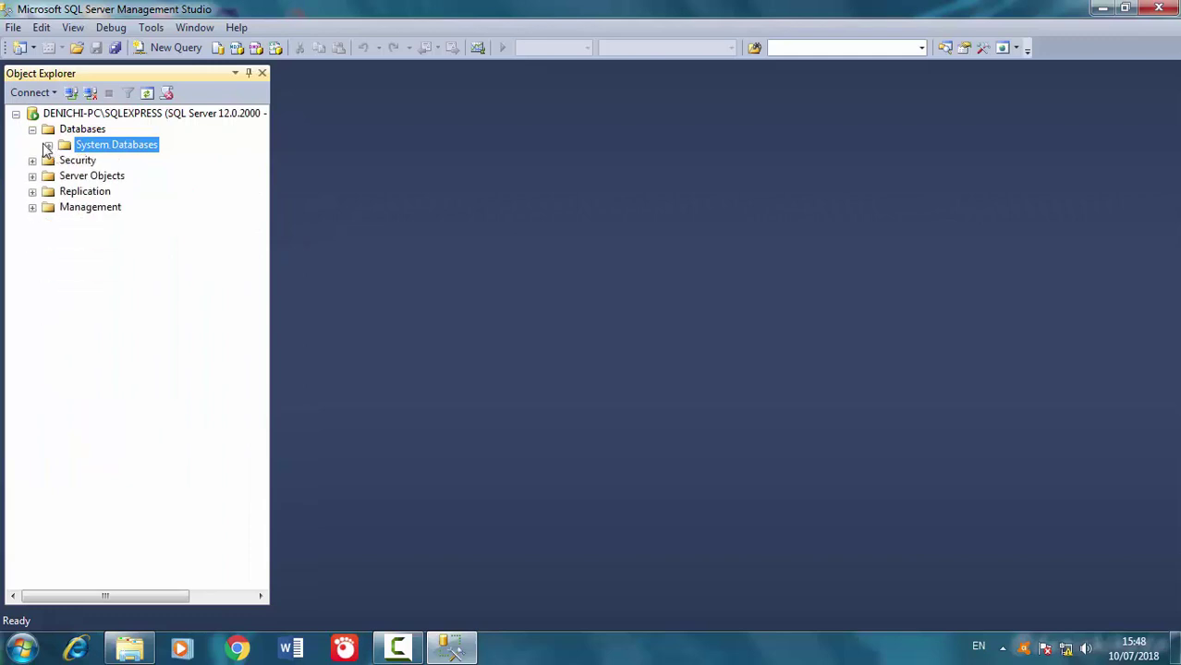
pyautogui.click(32, 129)
pyautogui.click(33, 191)
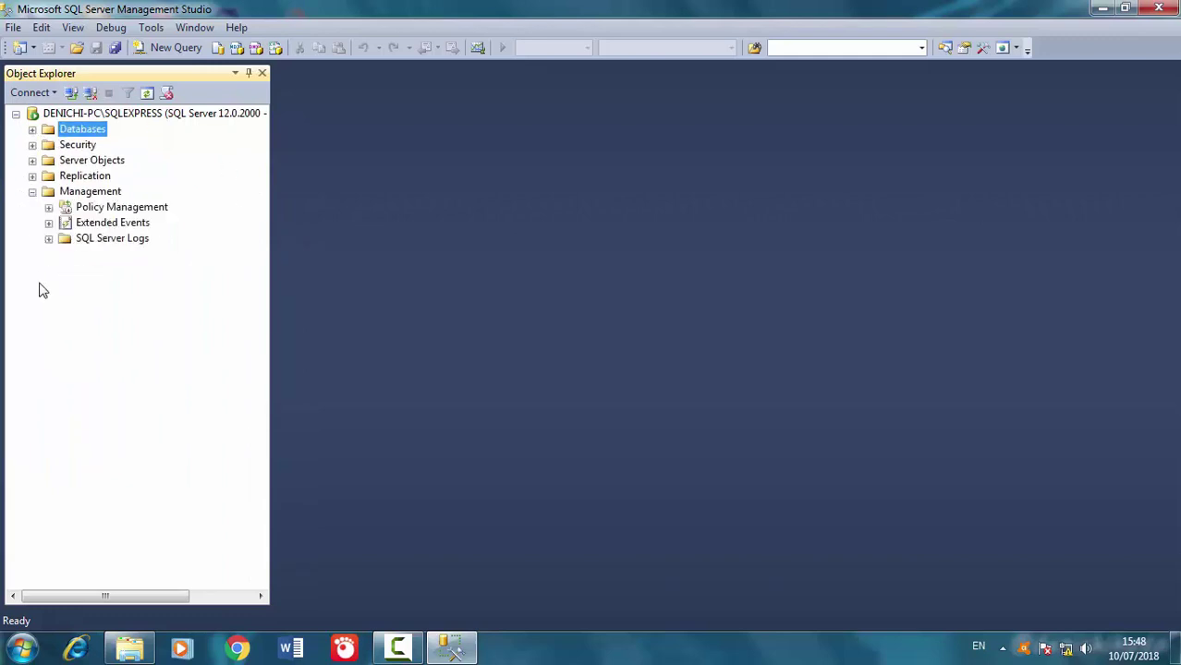
pyautogui.click(33, 192)
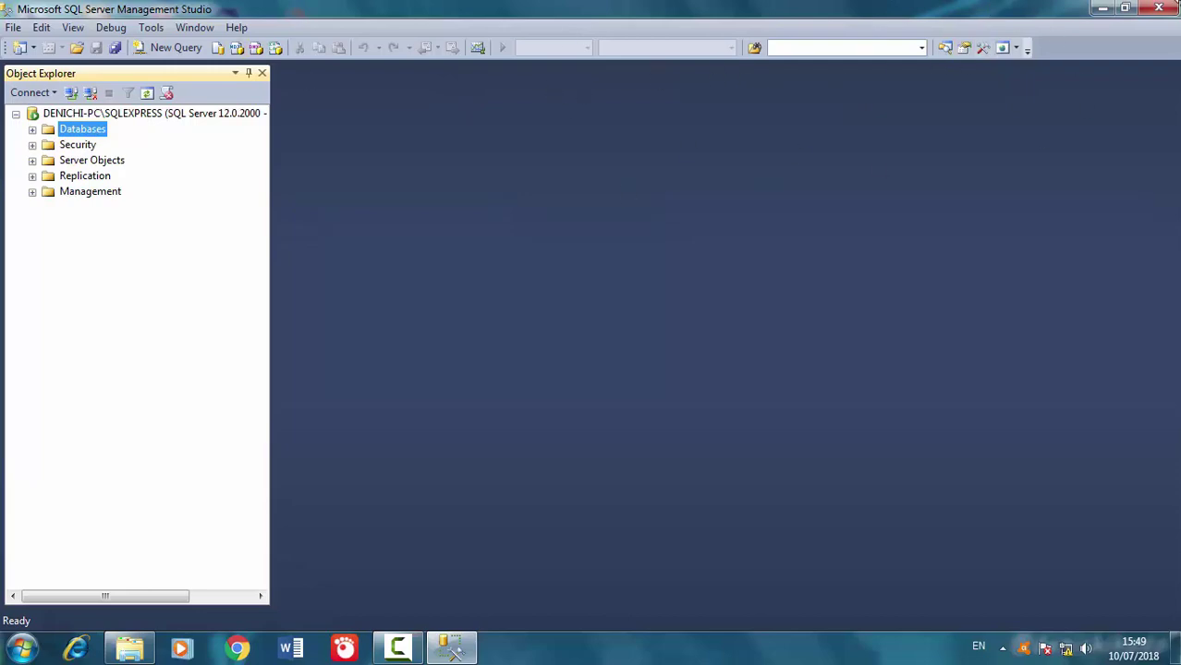
# Step: Close SQL Server Management Studio and return to the Windows desktop
pyautogui.click(1158, 8)
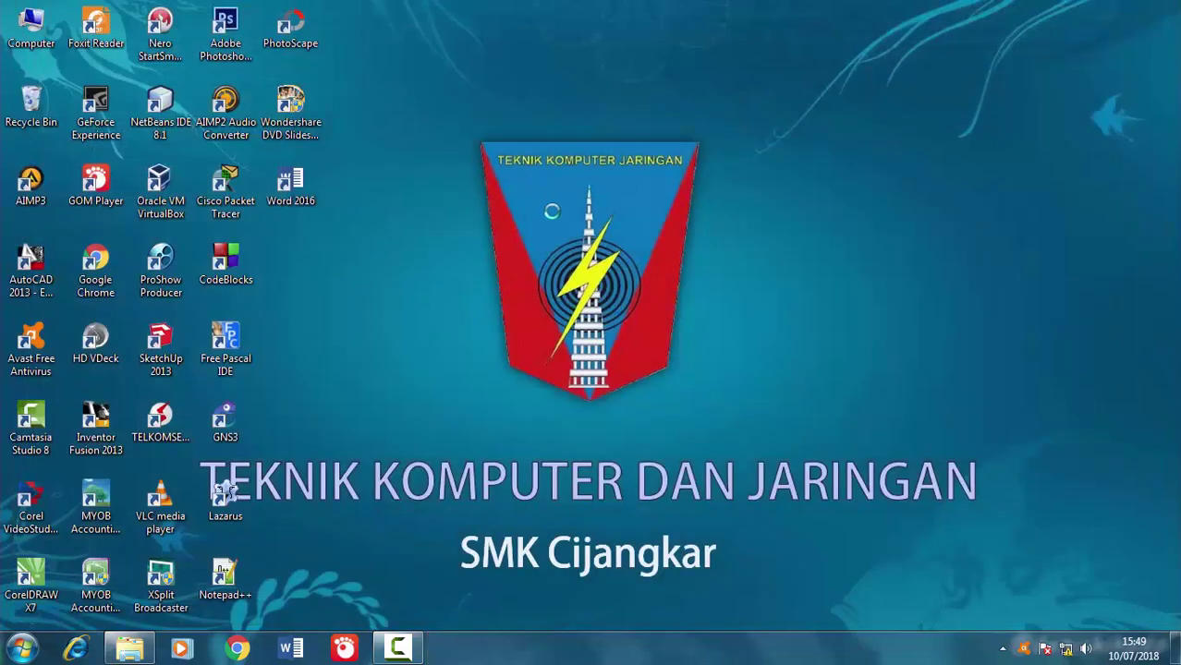
pyautogui.rightClick(532, 167)
pyautogui.click(572, 219)
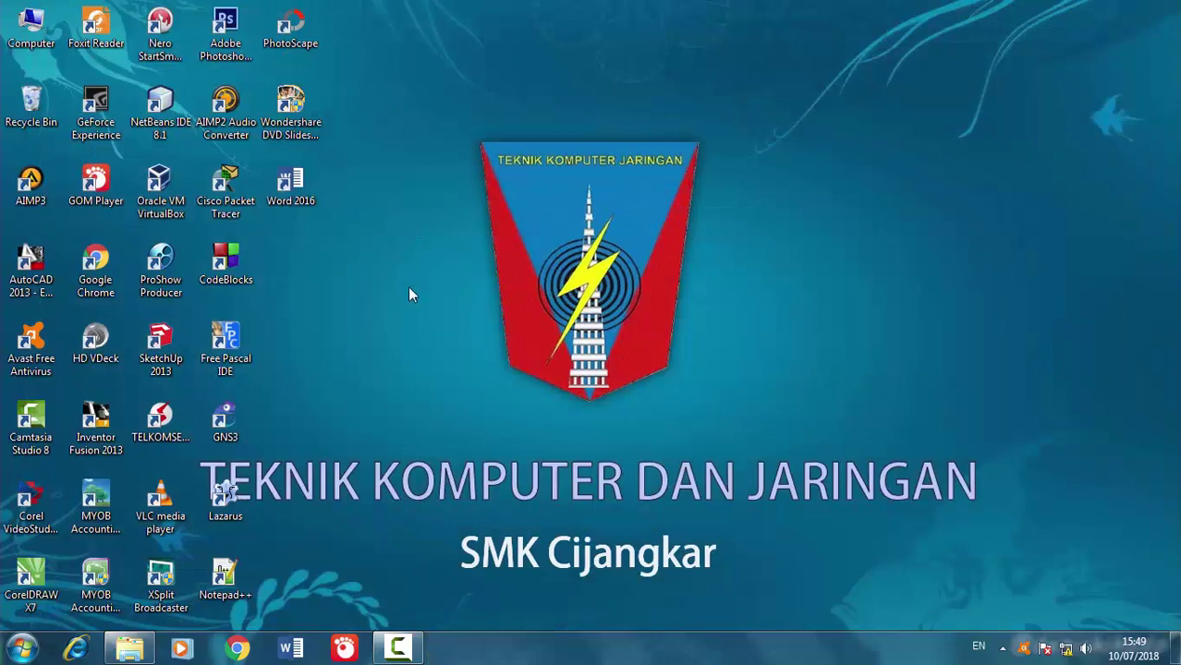